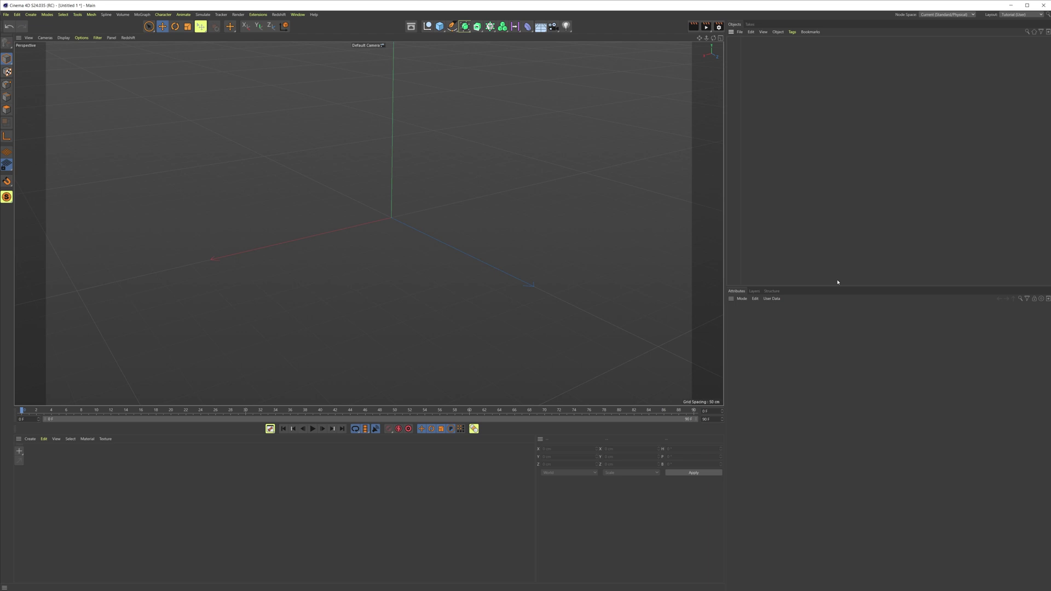
- Add a particle Emitter to the empty scene
{"action": "left_click_drag", "start_coordinate": [443, 214], "coordinate": [467, 241], "text": "alt"}
{"action": "left_click", "coordinate": [202, 14]}
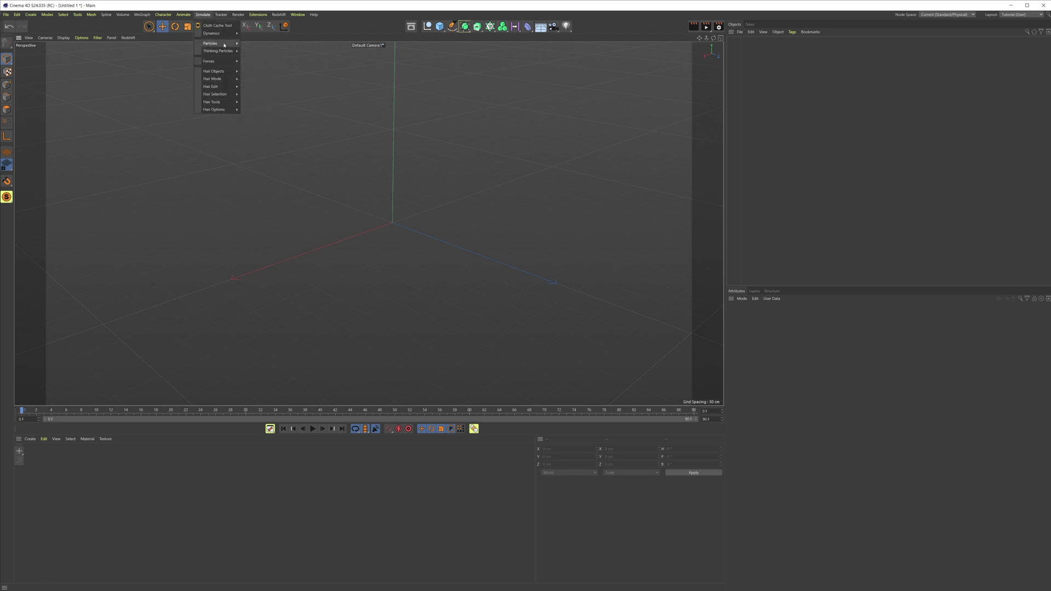
{"action": "mouse_move", "coordinate": [217, 43]}
{"action": "left_click", "coordinate": [254, 43]}
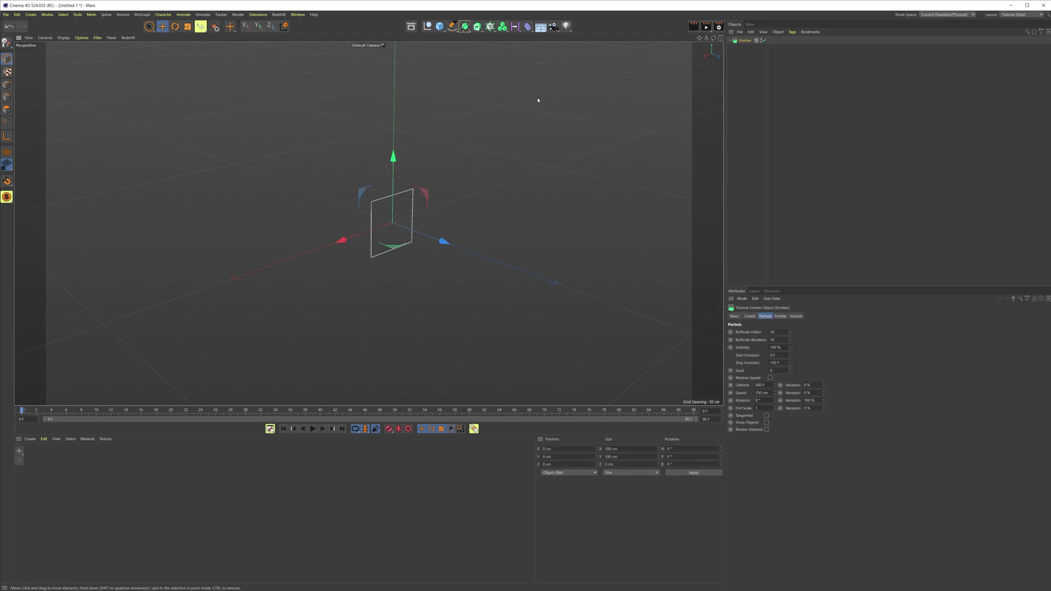
- Add a Volume Builder and a Random Field, and make the Random Field a child of the Volume Builder
{"action": "left_click", "coordinate": [502, 26]}
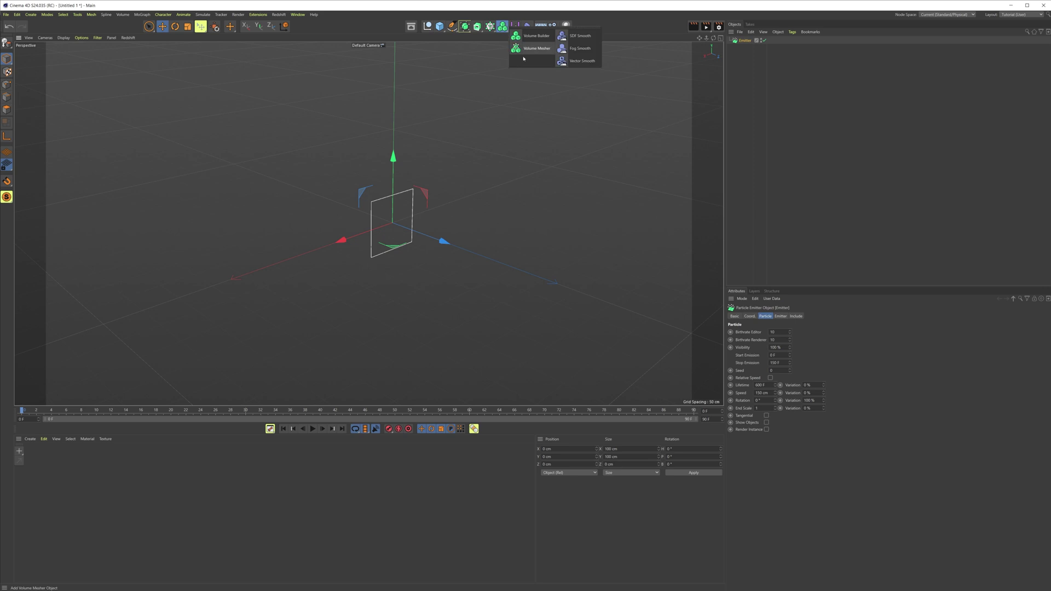
{"action": "left_click", "coordinate": [545, 36]}
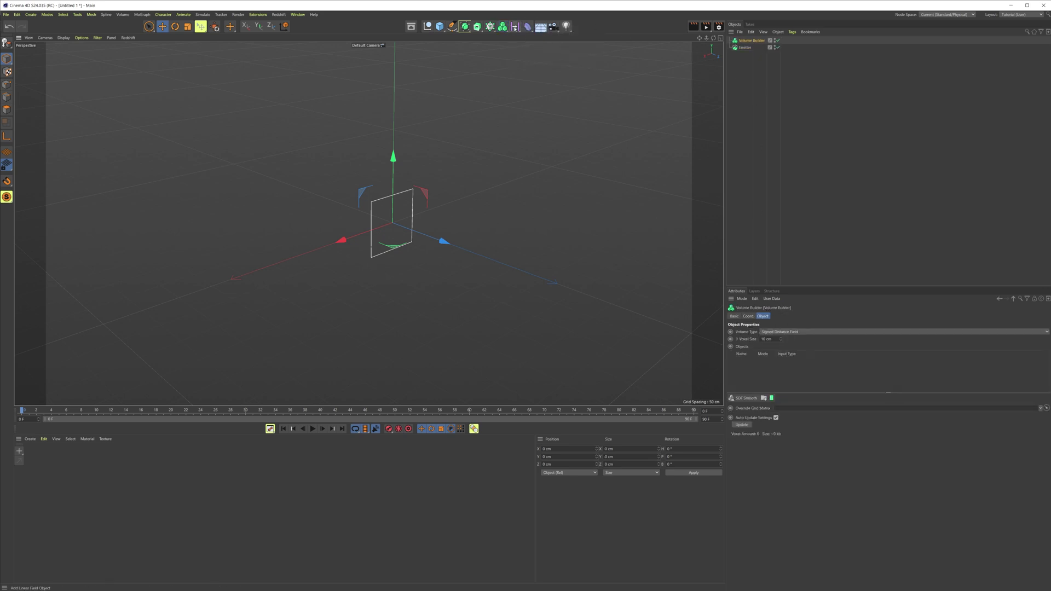
{"action": "left_click", "coordinate": [515, 27]}
{"action": "left_click", "coordinate": [635, 36]}
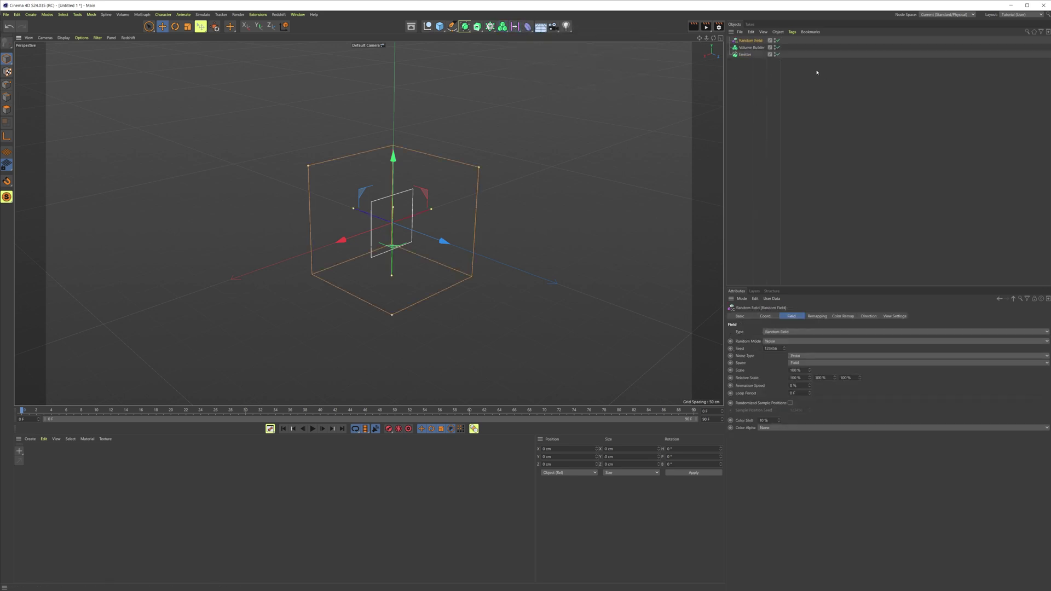
{"action": "left_click_drag", "start_coordinate": [756, 43], "coordinate": [760, 50]}
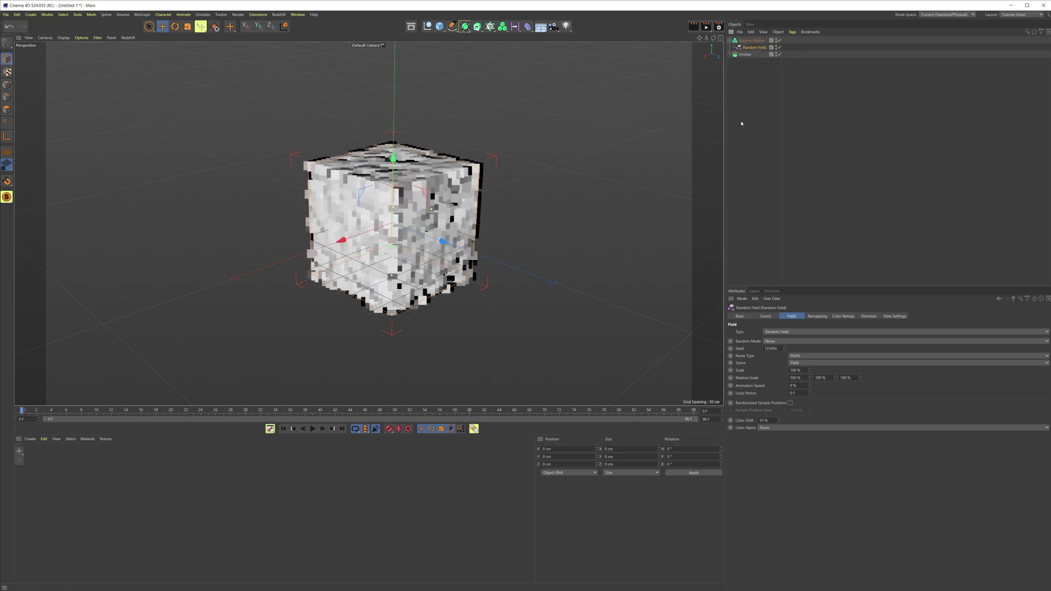
- Set the Volume Builder's volume type to Vector
{"action": "left_click", "coordinate": [754, 41]}
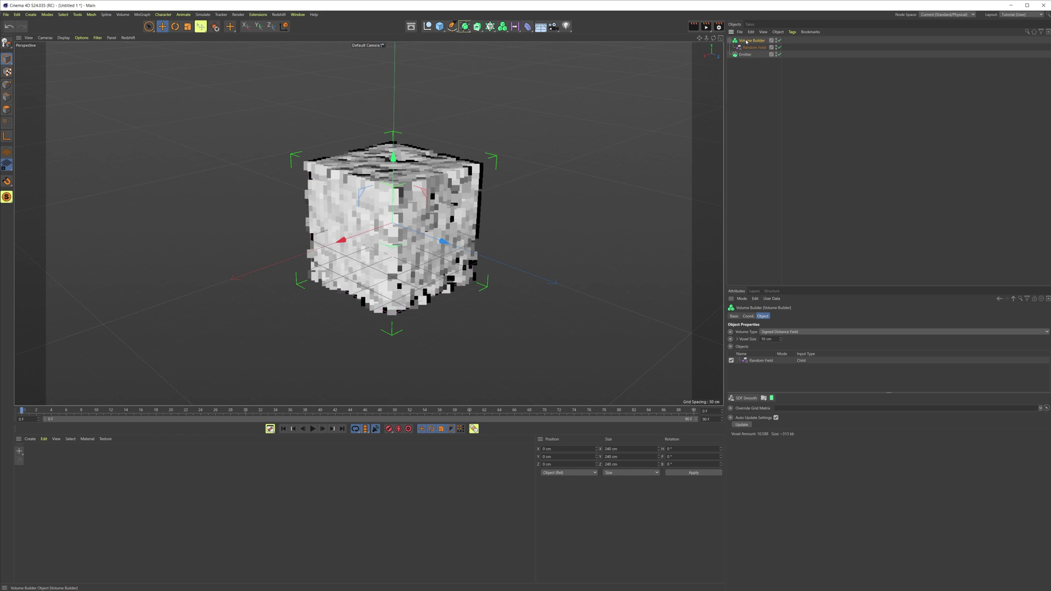
{"action": "left_click", "coordinate": [769, 331]}
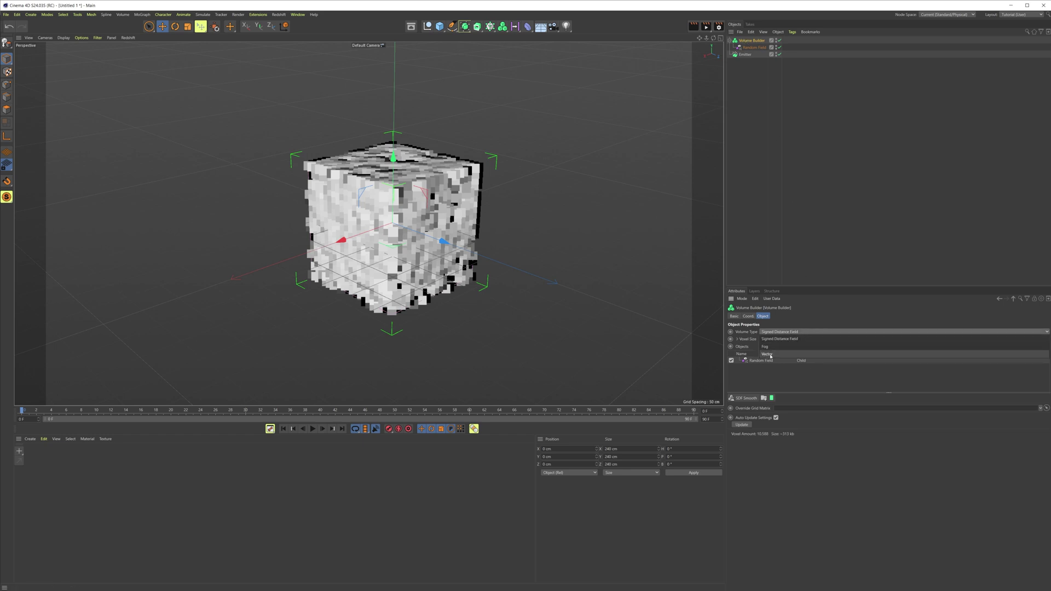
{"action": "left_click", "coordinate": [789, 355]}
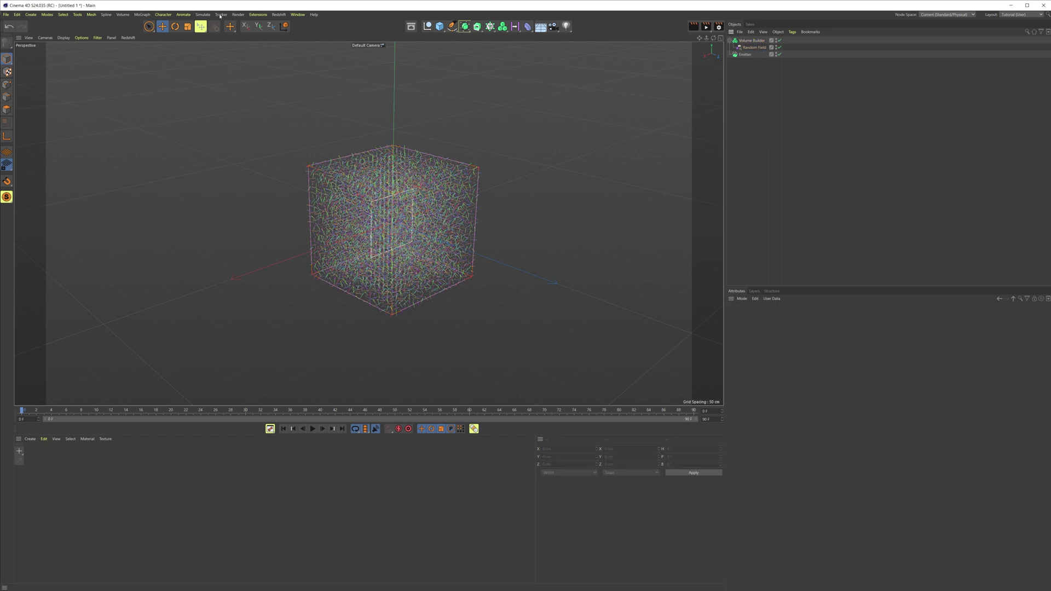
- Add a Field Force object to the scene
{"action": "left_click", "coordinate": [205, 15]}
{"action": "mouse_move", "coordinate": [226, 63]}
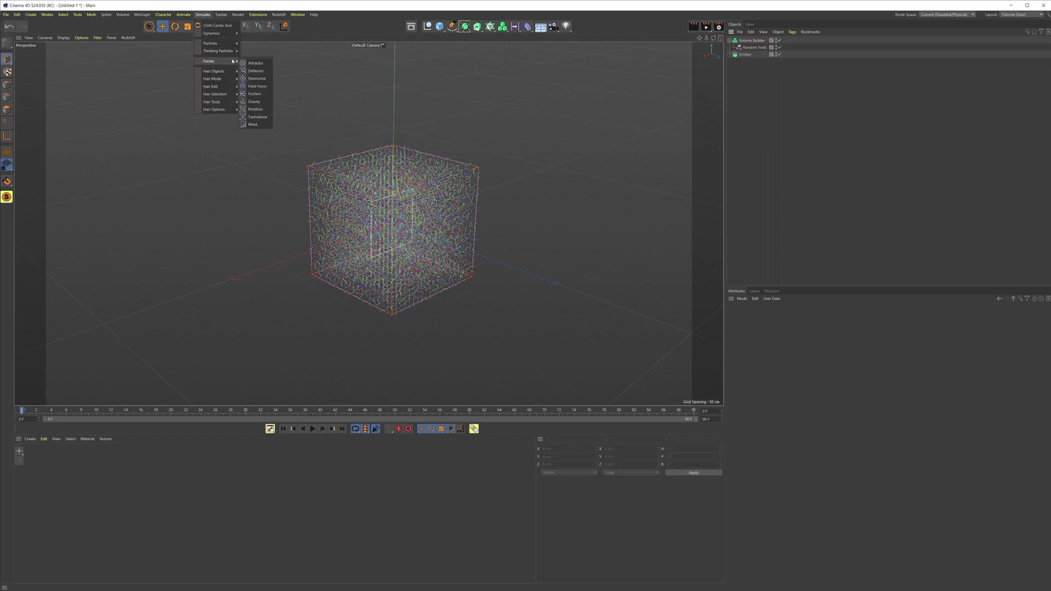
{"action": "left_click", "coordinate": [257, 86]}
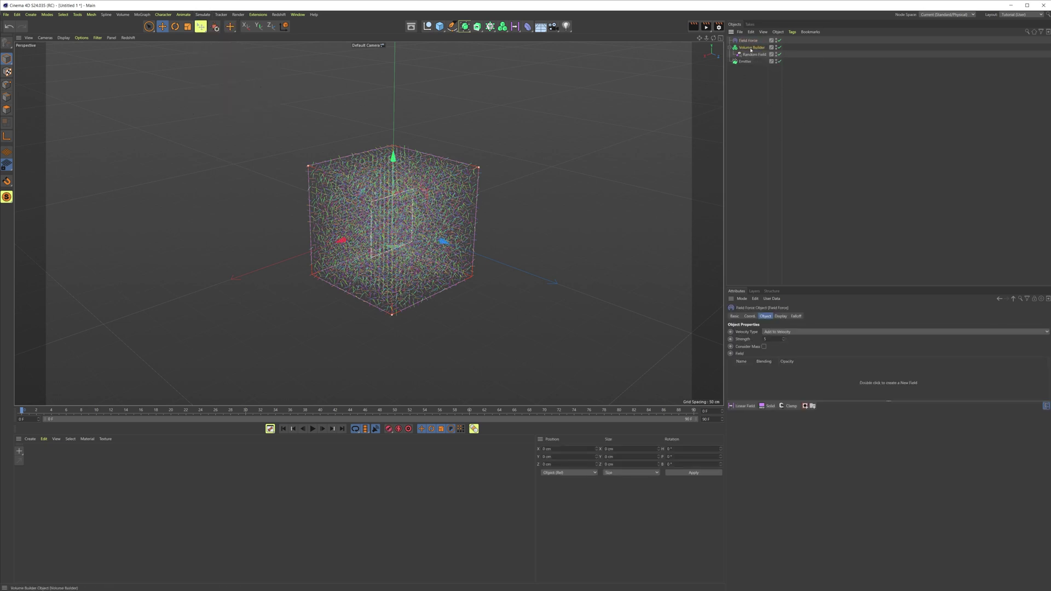
- Link the Volume Builder as the Field Force's field and set its velocity type to Change Direction
{"action": "left_click_drag", "start_coordinate": [752, 50], "coordinate": [814, 286]}
{"action": "left_click_drag", "start_coordinate": [799, 387], "coordinate": [803, 387]}
{"action": "left_click", "coordinate": [810, 398]}
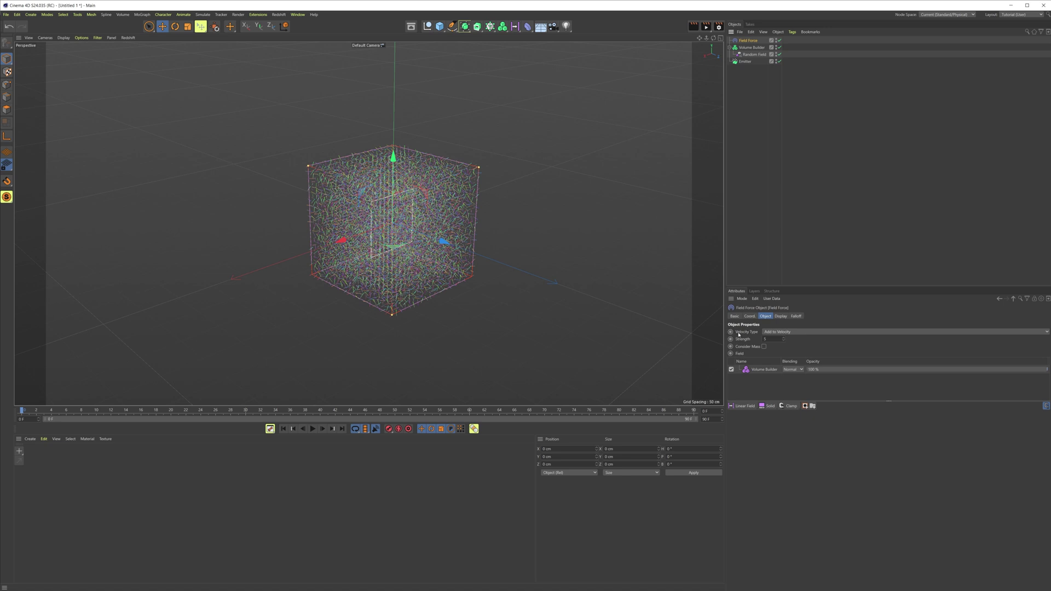
{"action": "left_click", "coordinate": [767, 332]}
{"action": "left_click", "coordinate": [805, 343]}
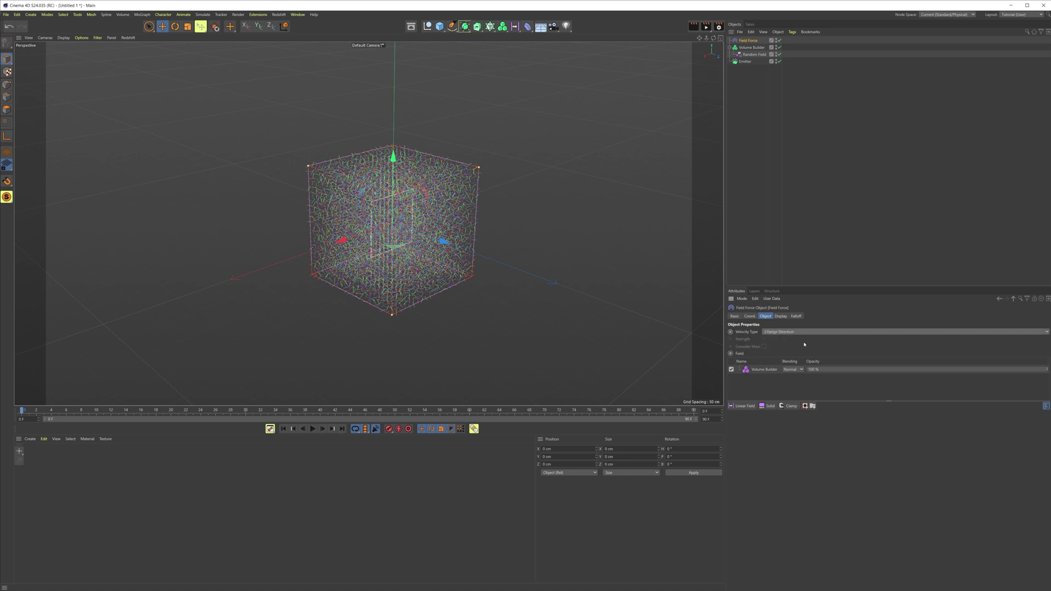
- Add a Vector Curl filter above the Random Field in the Volume Builder
{"action": "scroll", "coordinate": [261, 280], "scroll_direction": "up", "scroll_amount": 2}
{"action": "left_click_drag", "start_coordinate": [261, 281], "coordinate": [356, 273], "text": "alt"}
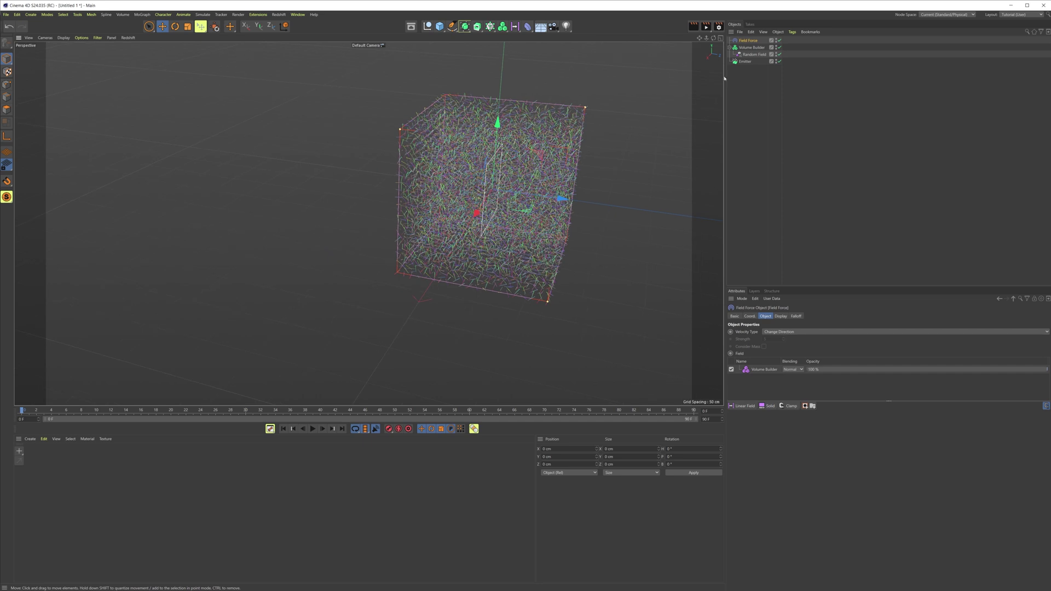
{"action": "left_click", "coordinate": [755, 47]}
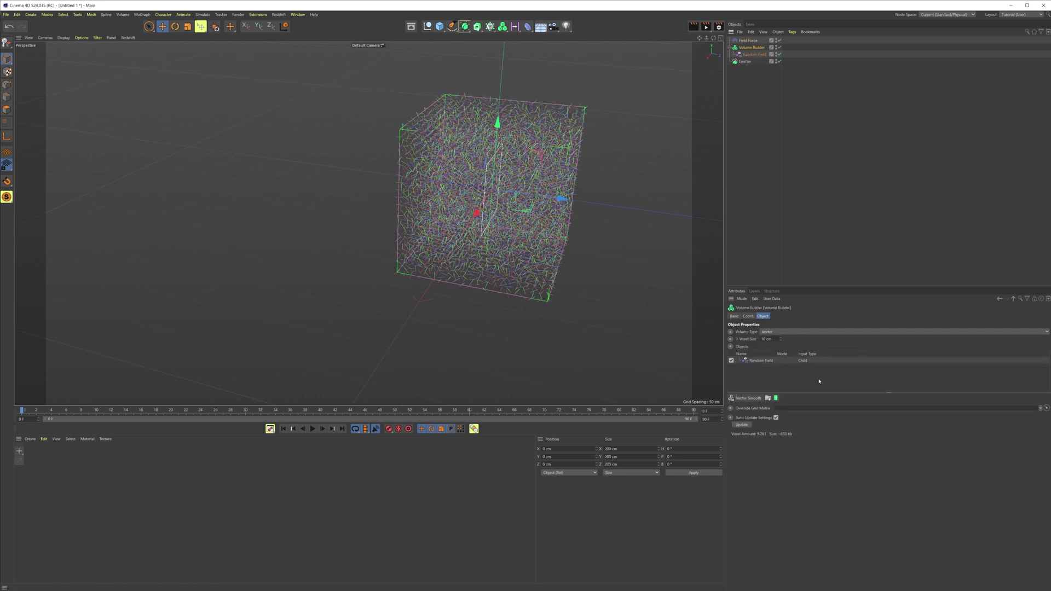
{"action": "left_click", "coordinate": [753, 399]}
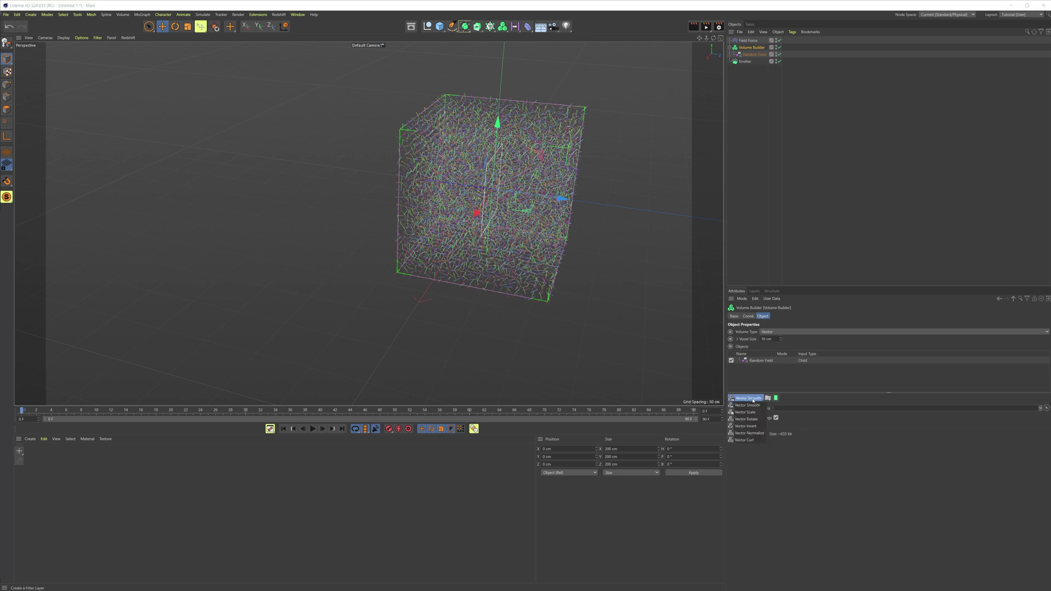
{"action": "left_click", "coordinate": [747, 441]}
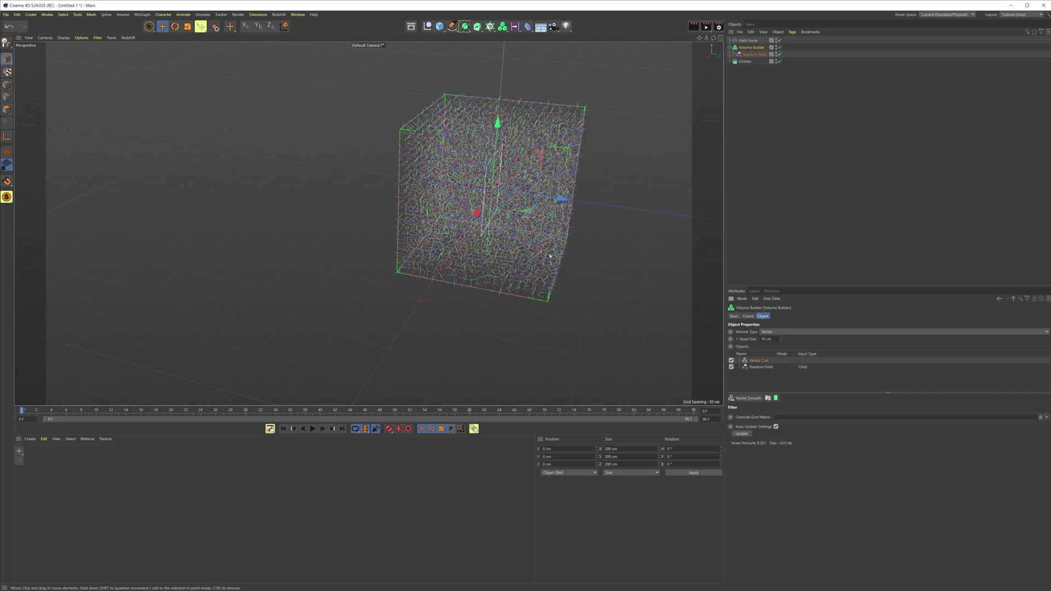
- Set the Random Field's noise scale to 1000 %
{"action": "scroll", "coordinate": [545, 202], "scroll_direction": "down", "scroll_amount": 2}
{"action": "left_click_drag", "start_coordinate": [548, 168], "coordinate": [725, 338], "text": "alt"}
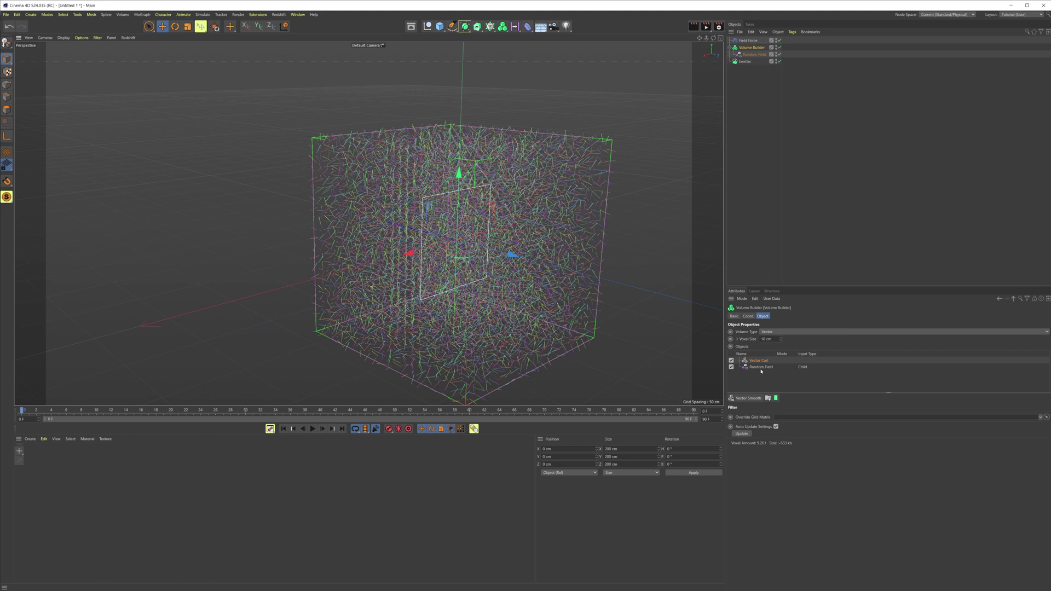
{"action": "left_click", "coordinate": [753, 55]}
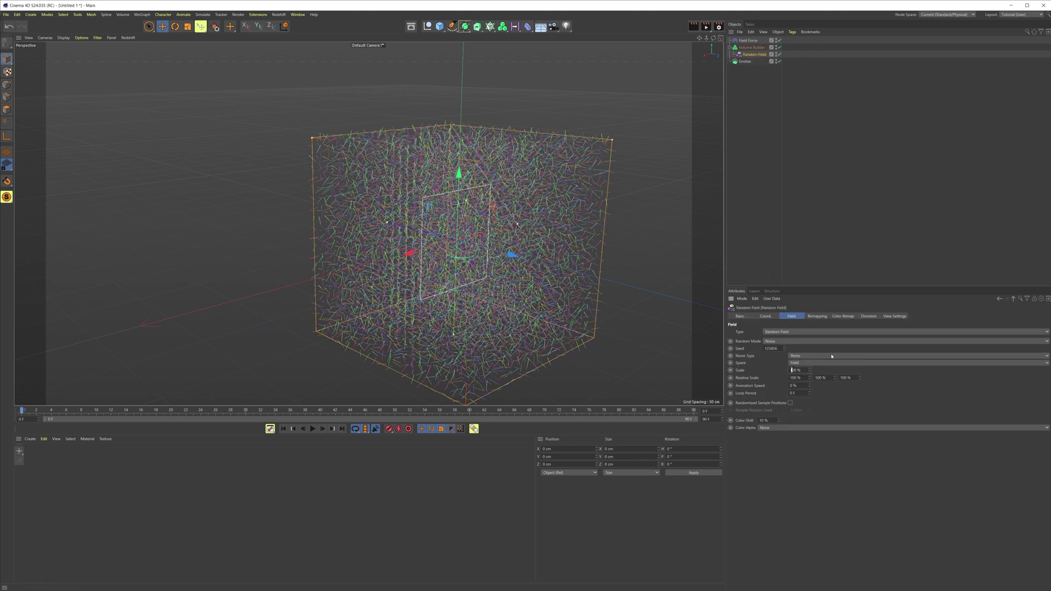
{"action": "scroll", "coordinate": [531, 258], "scroll_direction": "down", "scroll_amount": 3}
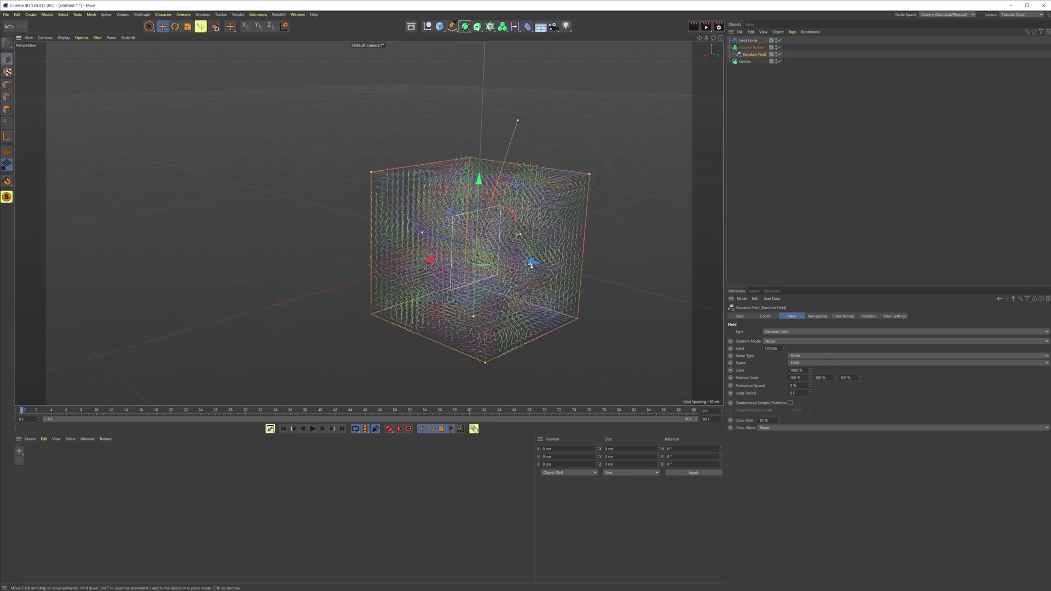
- Set the Random Field's creation space box to 1000 cm in X, Y and Z, and hide the Volume Builder in the viewport
{"action": "left_click_drag", "start_coordinate": [531, 257], "coordinate": [570, 235], "text": "alt"}
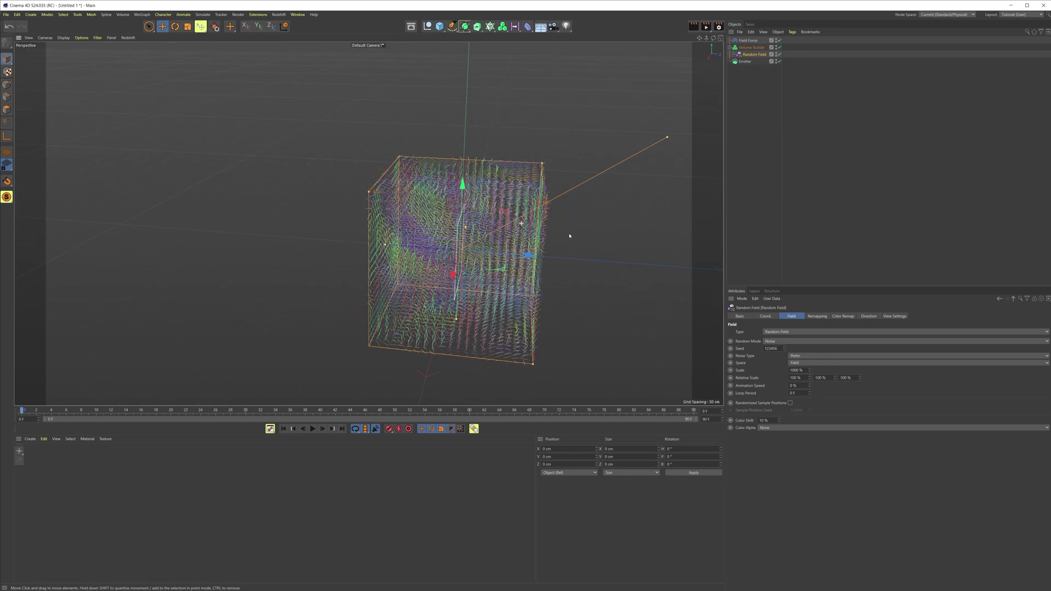
{"action": "left_click", "coordinate": [758, 48]}
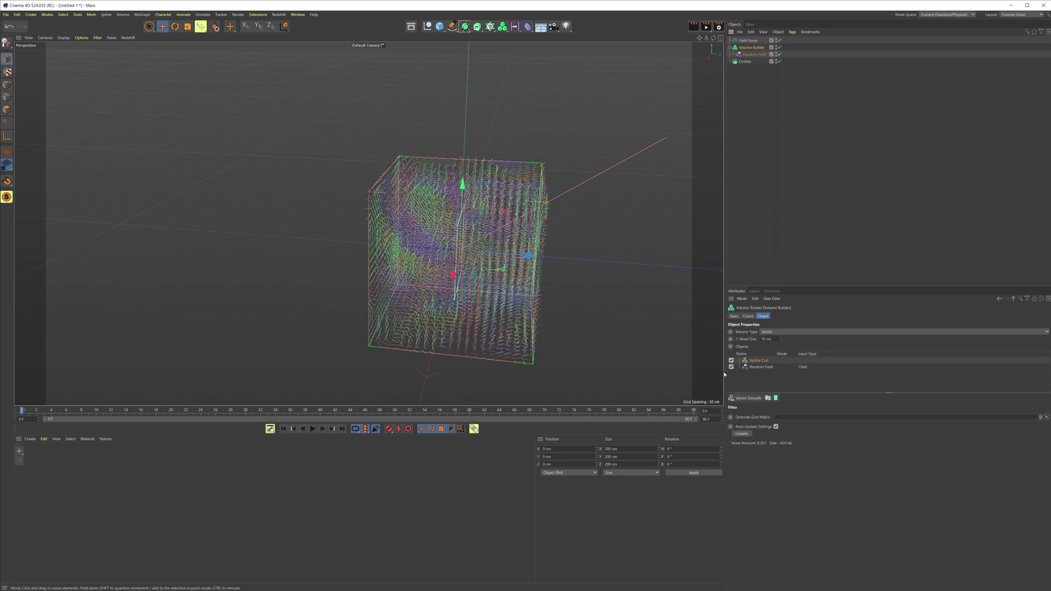
{"action": "left_click", "coordinate": [762, 367]}
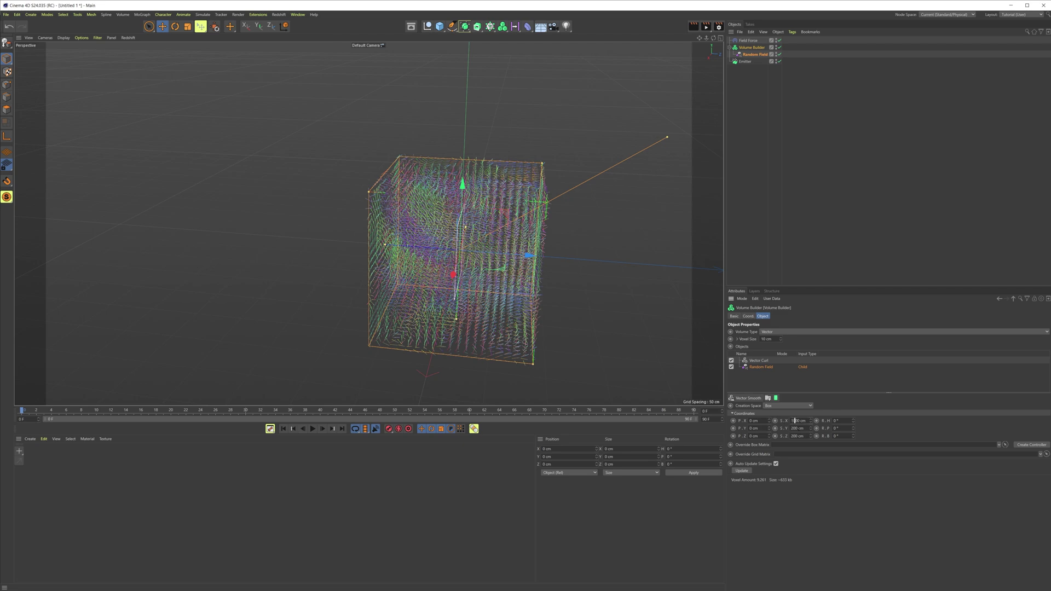
{"action": "type", "text": "10"}
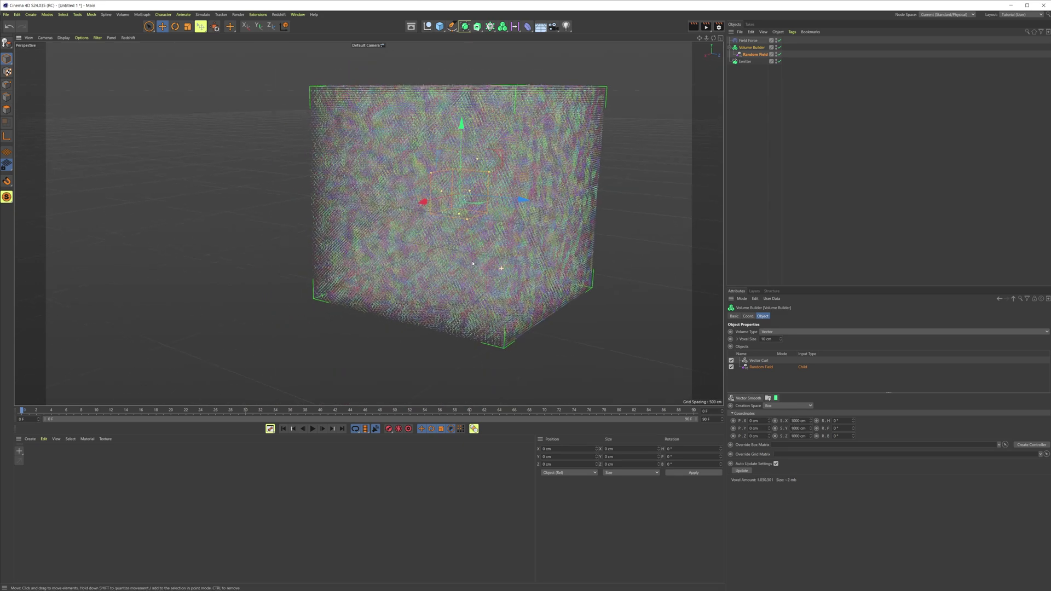
{"action": "left_click_drag", "start_coordinate": [468, 180], "coordinate": [485, 191], "text": "alt"}
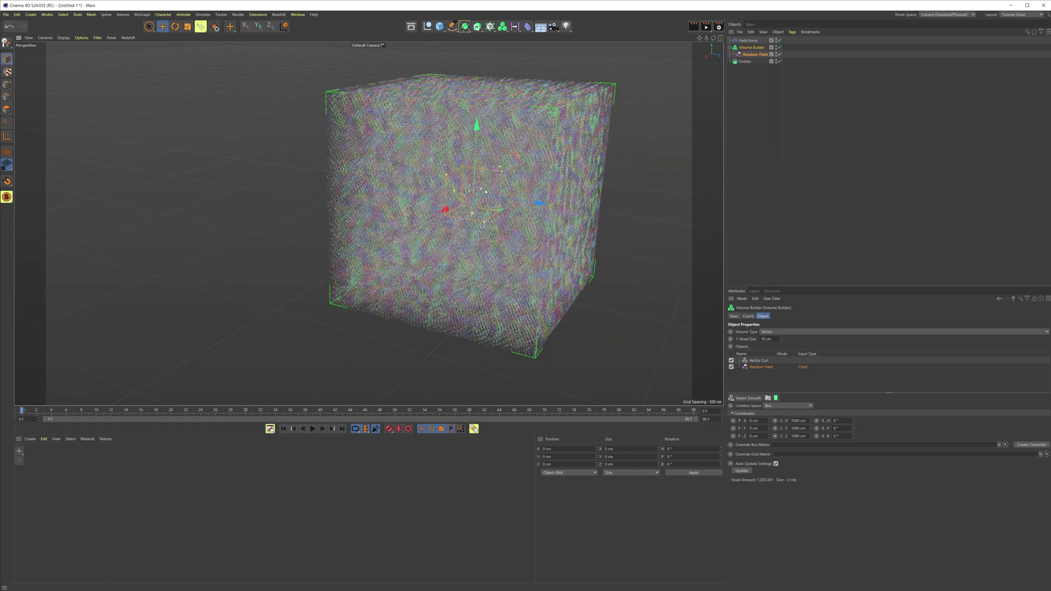
{"action": "left_click", "coordinate": [776, 47]}
- Play the simulation to check how the particles move around the emitter, and return to frame 0
{"action": "scroll", "coordinate": [488, 183], "scroll_direction": "up", "scroll_amount": 4}
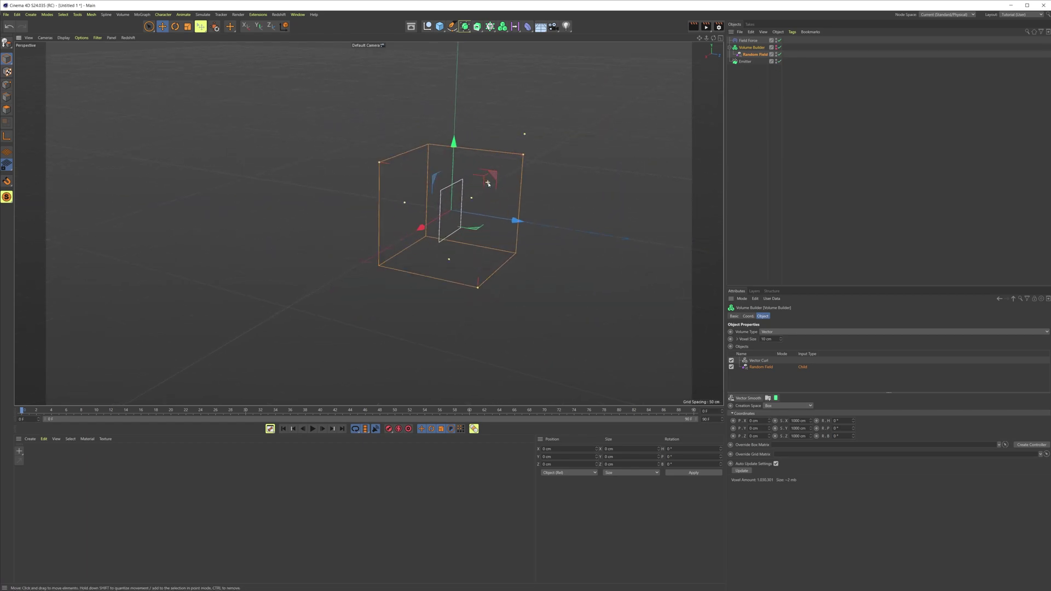
{"action": "left_click_drag", "start_coordinate": [478, 229], "coordinate": [383, 225], "text": "alt"}
{"action": "scroll", "coordinate": [328, 165], "scroll_direction": "down", "scroll_amount": 2}
{"action": "left_click_drag", "start_coordinate": [329, 165], "coordinate": [328, 178], "text": "alt"}
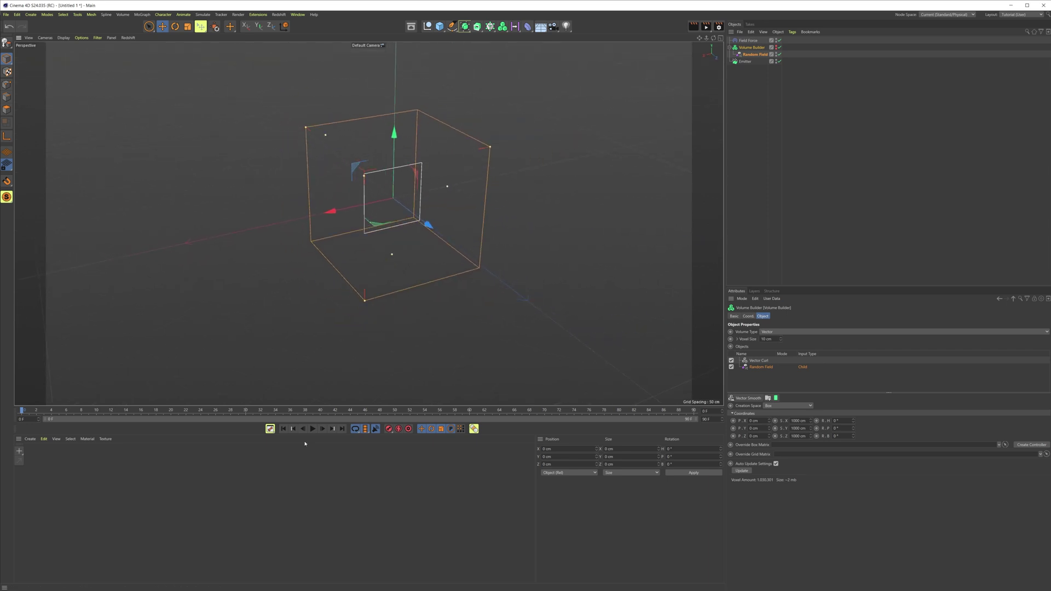
{"action": "left_click", "coordinate": [312, 429]}
{"action": "left_click_drag", "start_coordinate": [427, 263], "coordinate": [481, 273], "text": "alt"}
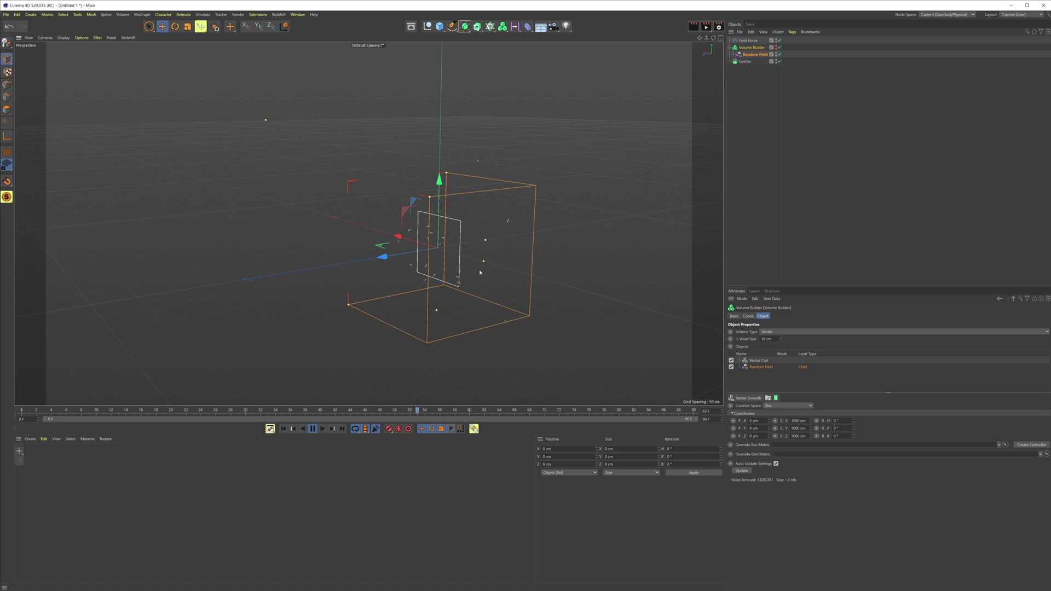
{"action": "left_click_drag", "start_coordinate": [480, 272], "coordinate": [408, 236], "text": "alt"}
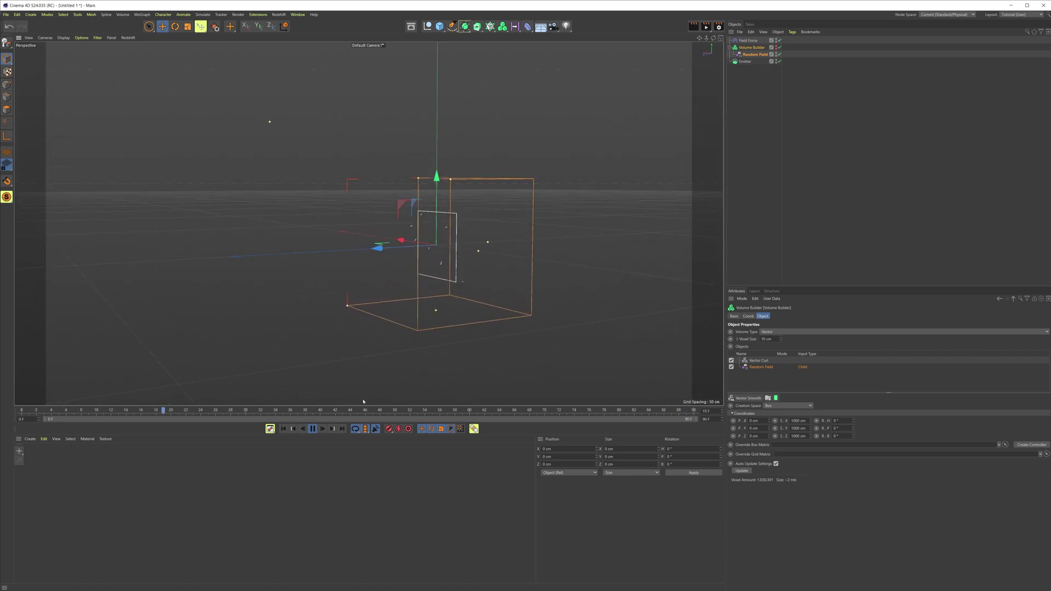
{"action": "left_click", "coordinate": [313, 429]}
{"action": "left_click_drag", "start_coordinate": [261, 412], "coordinate": [21, 414]}
- Add a MoGraph Tracer with the Emitter as its trace link
{"action": "left_click", "coordinate": [750, 69]}
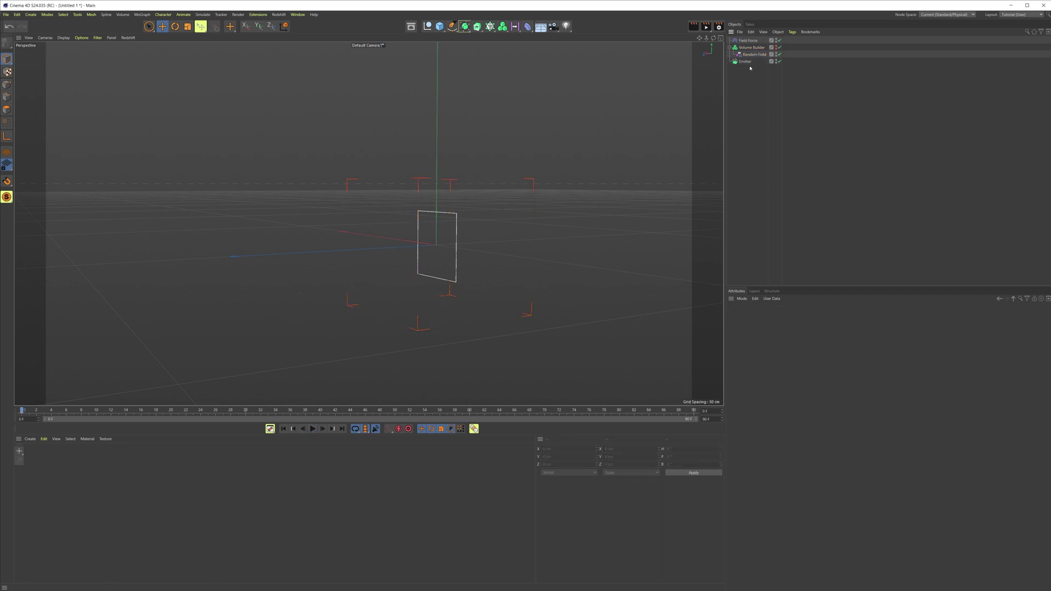
{"action": "left_click", "coordinate": [746, 62]}
{"action": "left_click", "coordinate": [478, 26]}
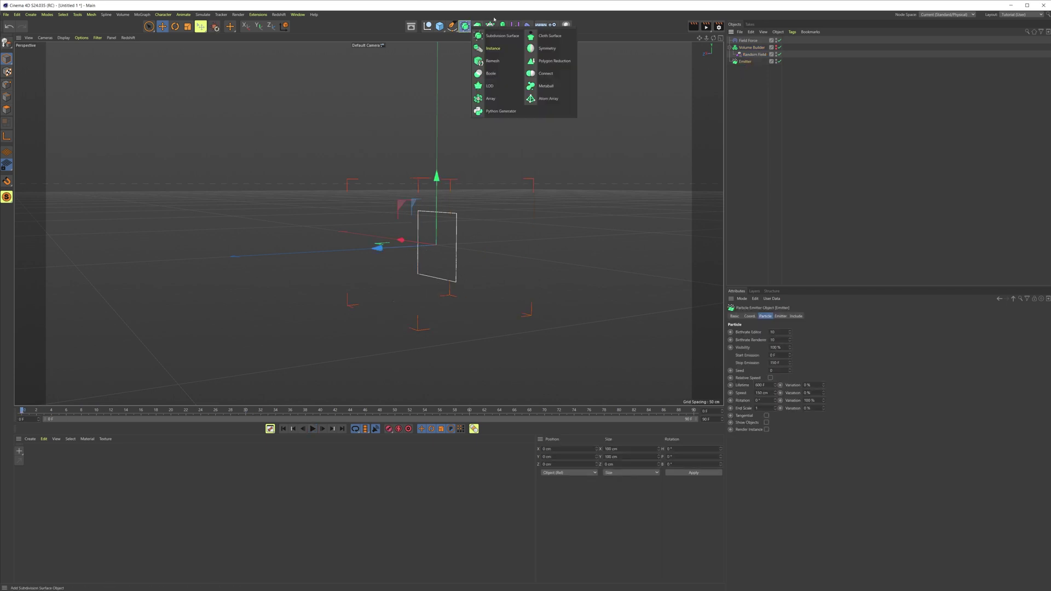
{"action": "left_click", "coordinate": [490, 26]}
{"action": "left_click", "coordinate": [516, 61]}
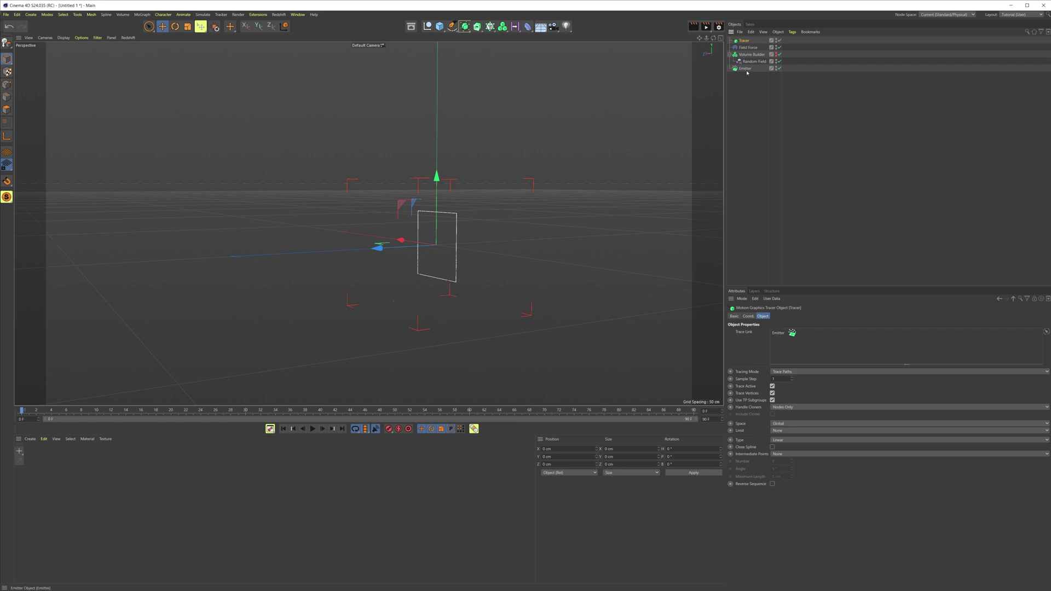
- Set the Emitter's editor and renderer birthrates to 1000, and play the simulation with the traced paths
{"action": "left_click", "coordinate": [820, 118]}
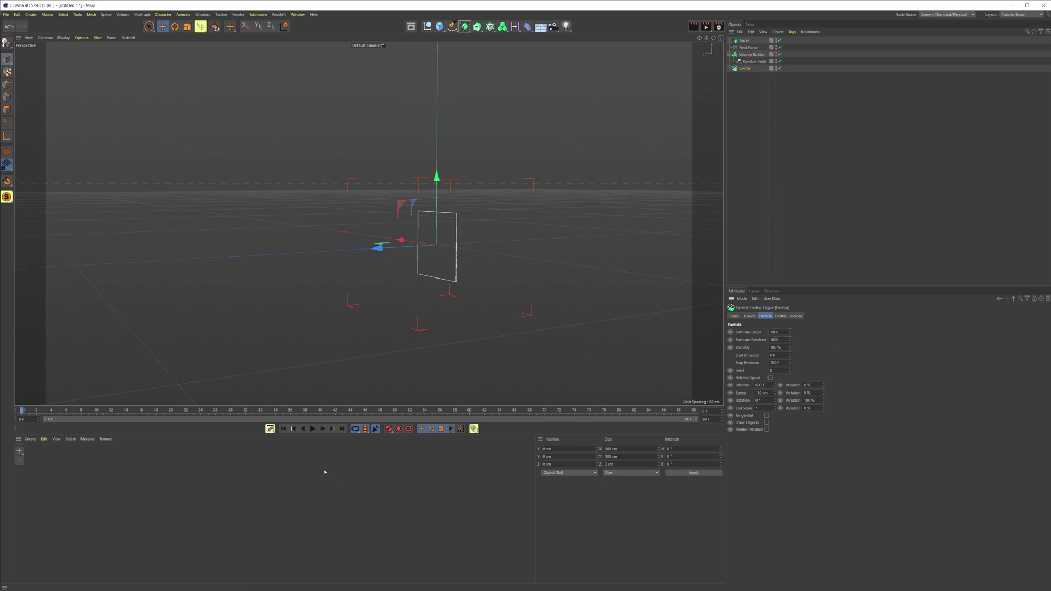
{"action": "left_click", "coordinate": [312, 429]}
{"action": "scroll", "coordinate": [528, 216], "scroll_direction": "down", "scroll_amount": 3}
{"action": "left_click_drag", "start_coordinate": [528, 215], "coordinate": [461, 294], "text": "alt"}
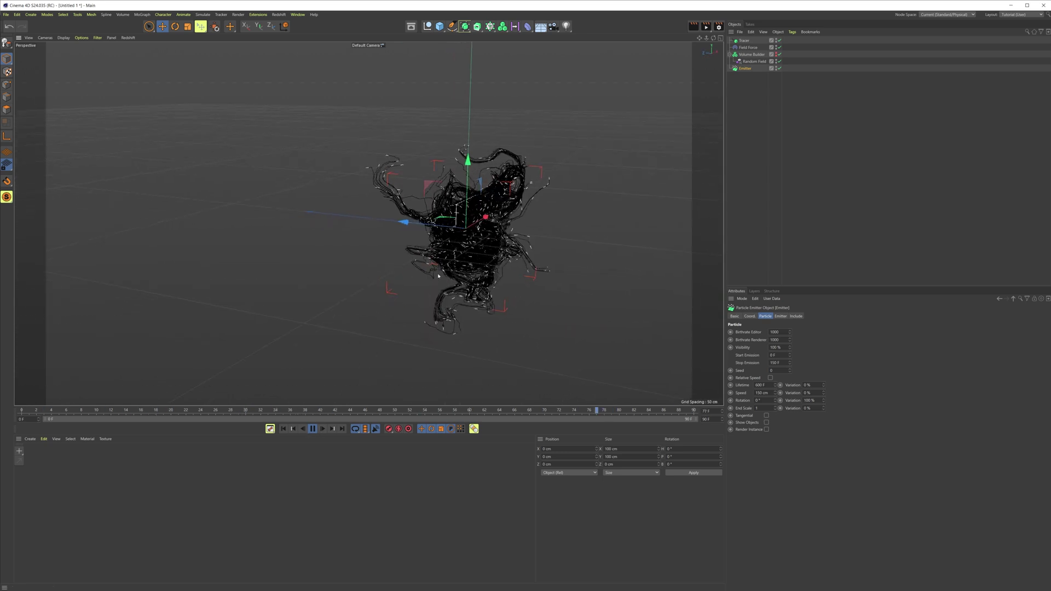
{"action": "left_click", "coordinate": [312, 429]}
- Examine the shape and smoothness of the traced particle paths up close around the emitter
{"action": "left_click_drag", "start_coordinate": [469, 251], "coordinate": [377, 256], "text": "alt"}
{"action": "right_click_drag", "start_coordinate": [377, 256], "coordinate": [507, 240], "text": "alt"}
{"action": "right_click_drag", "start_coordinate": [527, 197], "coordinate": [607, 196], "text": "alt"}
{"action": "left_click_drag", "start_coordinate": [474, 239], "coordinate": [444, 160], "text": "alt"}
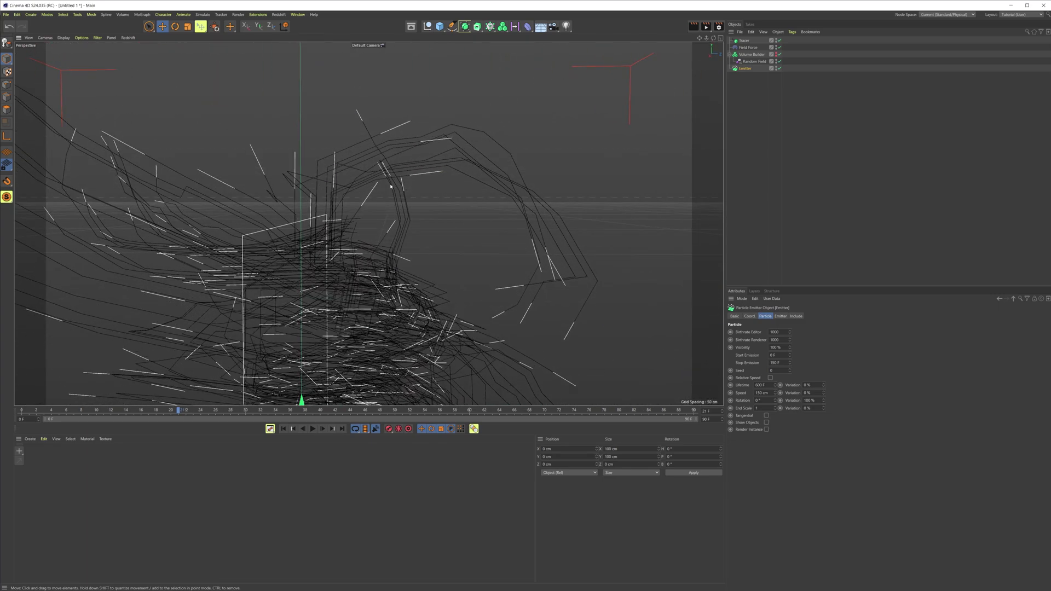
- Examine the traced particle paths from several angles and review the Random Field and Emitter settings
{"action": "right_click_drag", "start_coordinate": [553, 273], "coordinate": [507, 273], "text": "alt"}
{"action": "middle_click_drag", "start_coordinate": [507, 272], "coordinate": [510, 198], "text": "alt"}
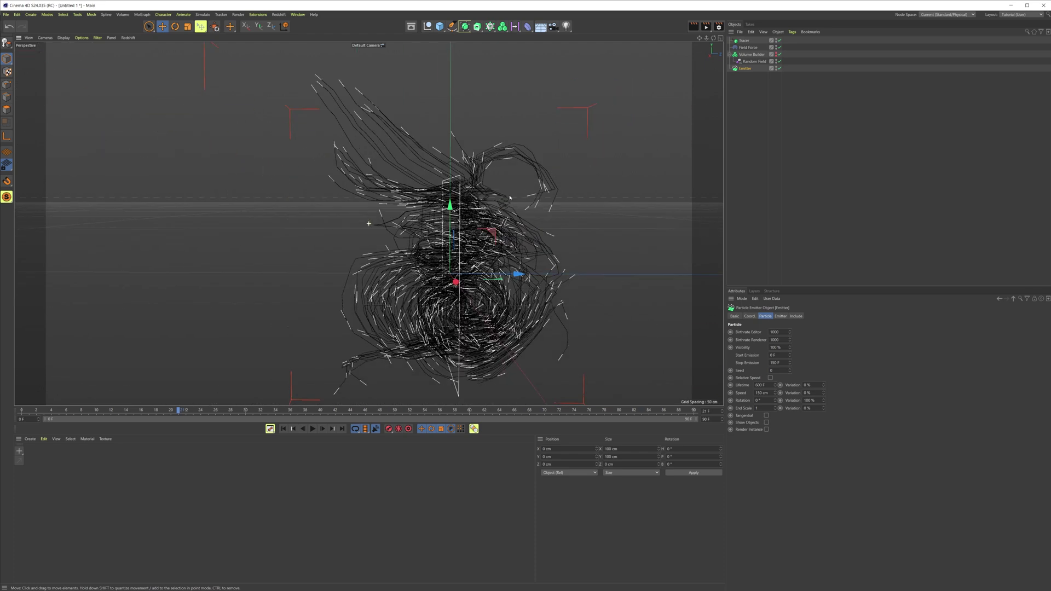
{"action": "left_click_drag", "start_coordinate": [509, 198], "coordinate": [559, 238], "text": "alt"}
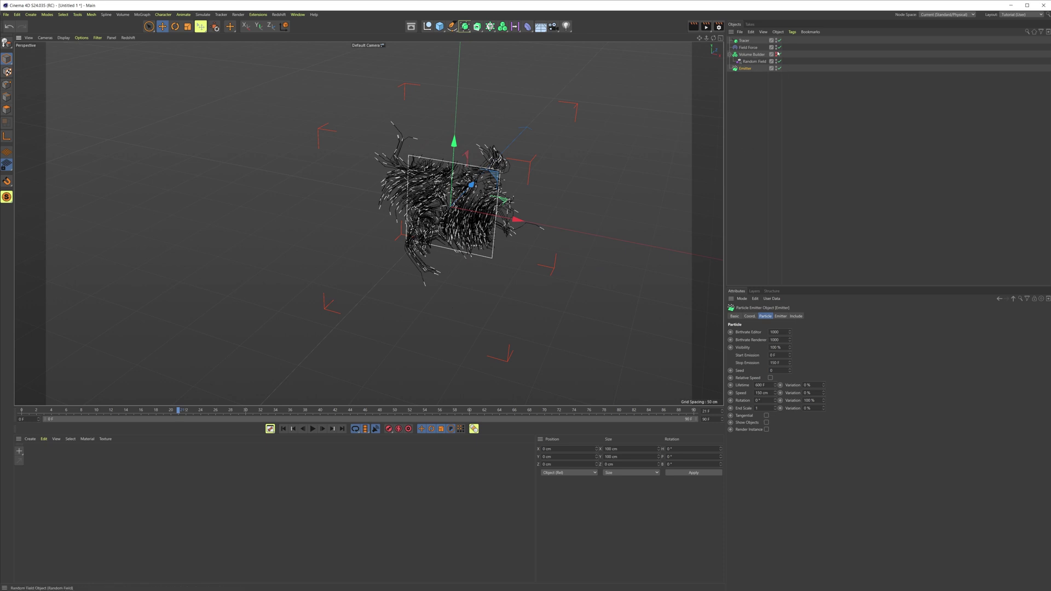
{"action": "left_click", "coordinate": [755, 61]}
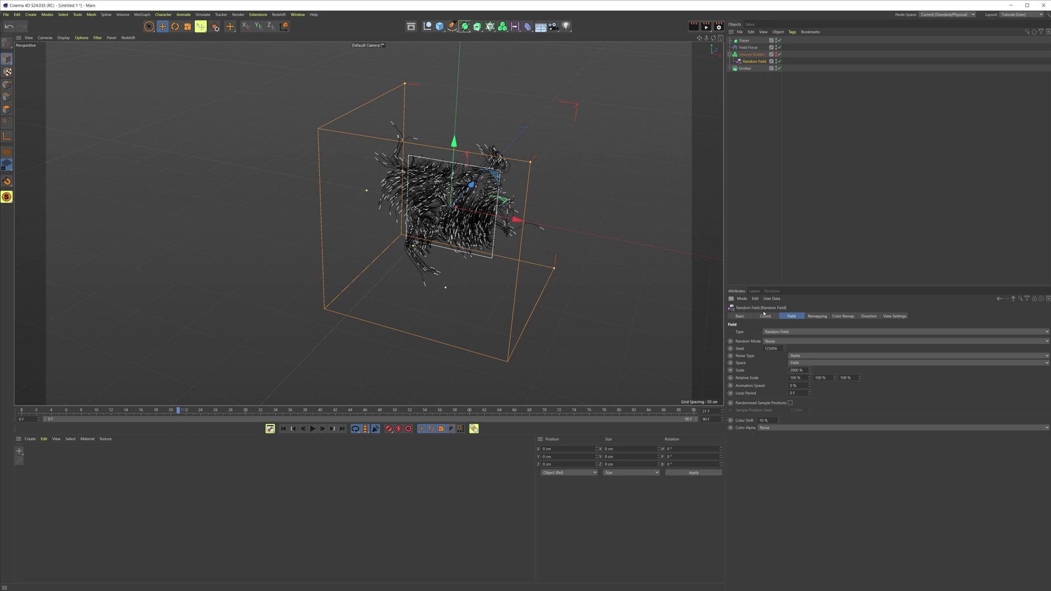
{"action": "left_click", "coordinate": [746, 69]}
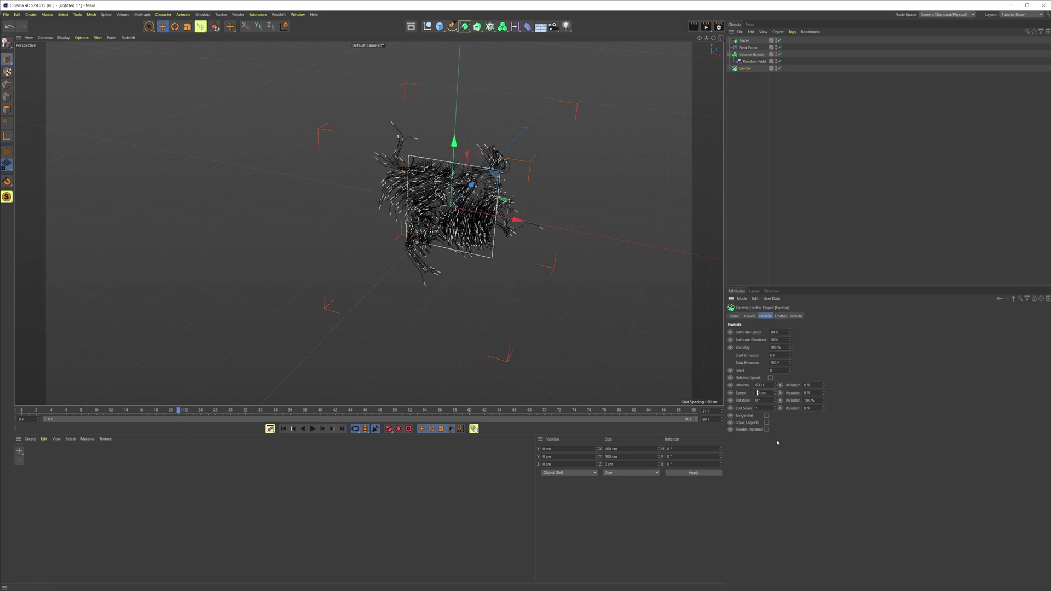
- Set the Volume Builder's voxel size to 5 cm and replay the simulation from the start, stopping partway through
{"action": "left_click", "coordinate": [752, 54]}
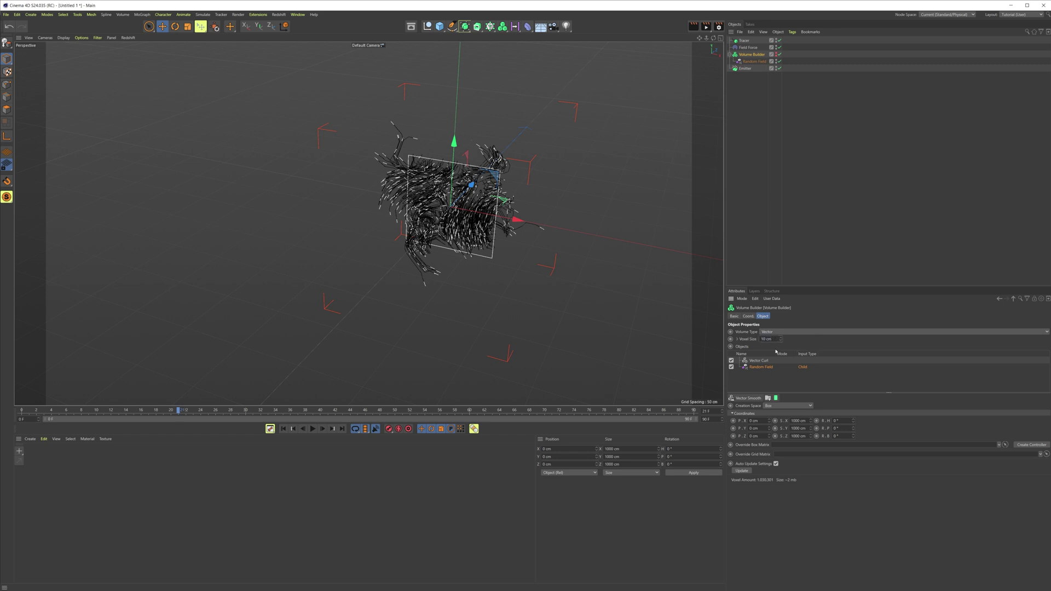
{"action": "scroll", "coordinate": [486, 155], "scroll_direction": "up", "scroll_amount": 10}
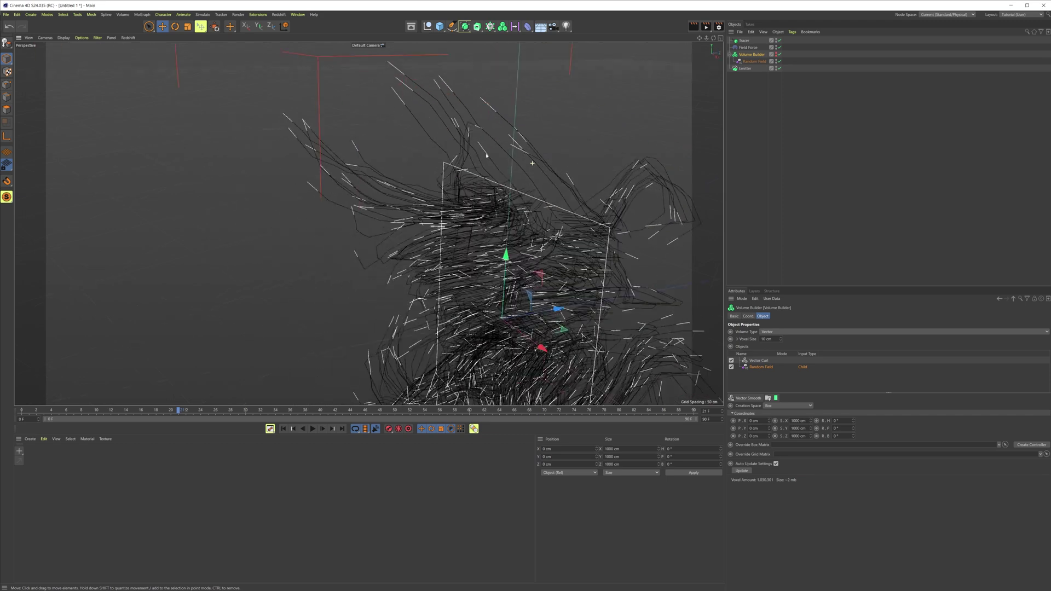
{"action": "scroll", "coordinate": [486, 155], "scroll_direction": "down", "scroll_amount": 8}
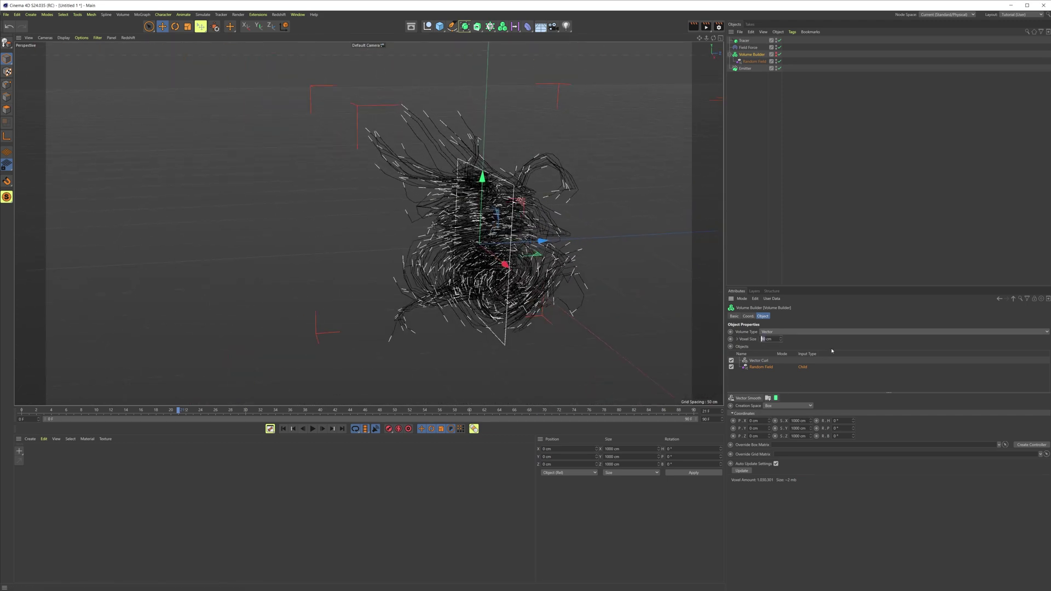
{"action": "key", "text": "shift+f"}
{"action": "key", "text": "F8"}
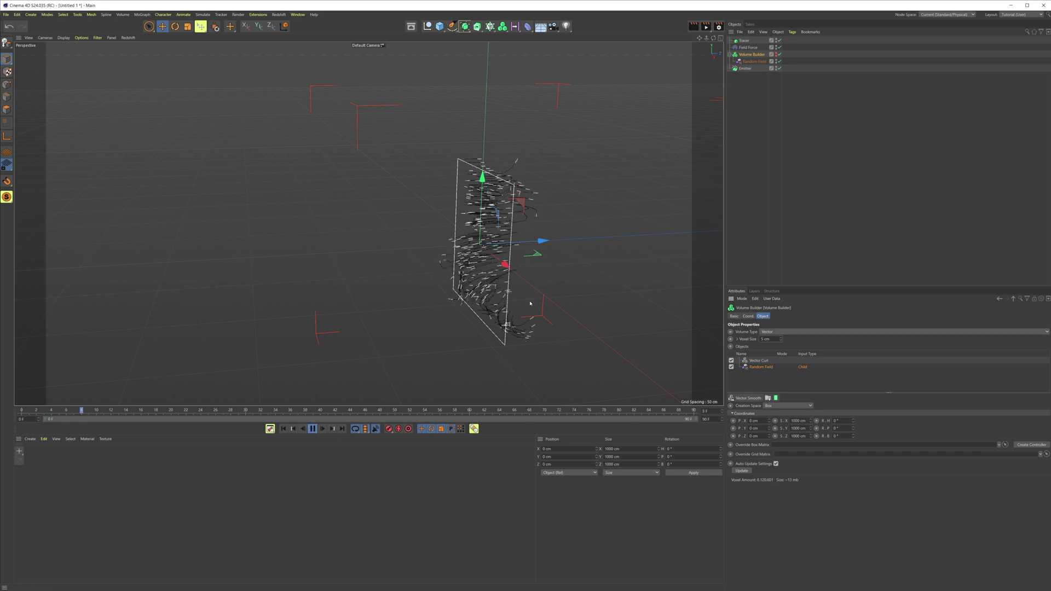
{"action": "scroll", "coordinate": [540, 287], "scroll_direction": "down", "scroll_amount": 1}
{"action": "scroll", "coordinate": [540, 287], "scroll_direction": "down", "scroll_amount": 2}
{"action": "left_click_drag", "start_coordinate": [540, 287], "coordinate": [492, 285], "text": "alt"}
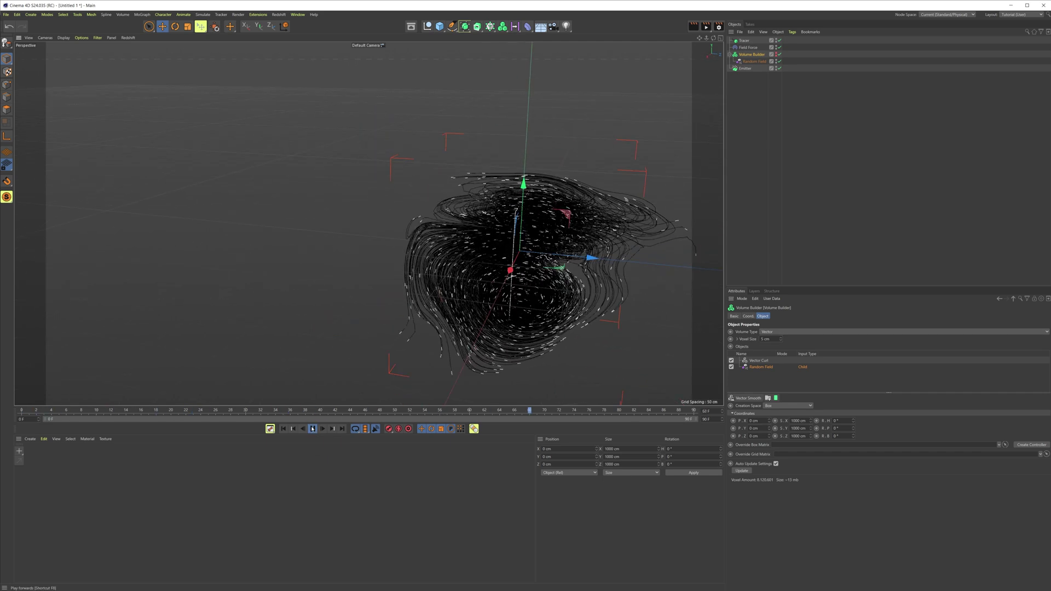
{"action": "key", "text": "F8"}
- Examine the smoothness of the traced paths at the finer voxel size, up close and from different sides
{"action": "scroll", "coordinate": [630, 199], "scroll_direction": "up", "scroll_amount": 3}
{"action": "scroll", "coordinate": [631, 199], "scroll_direction": "up", "scroll_amount": 5}
{"action": "middle_click_drag", "start_coordinate": [631, 199], "coordinate": [508, 237], "text": "alt"}
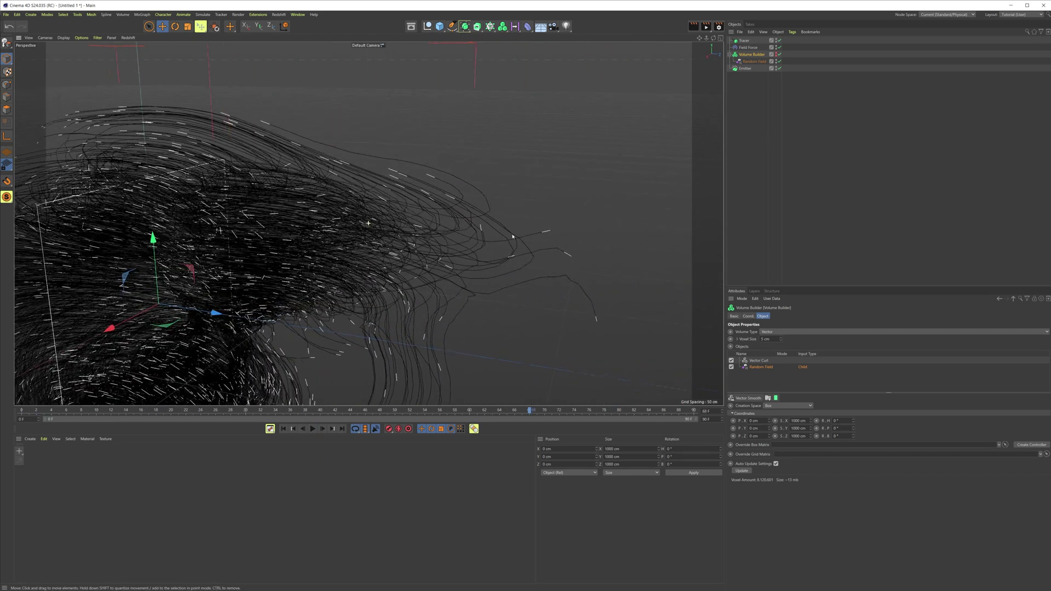
{"action": "left_click_drag", "start_coordinate": [507, 238], "coordinate": [356, 216], "text": "alt"}
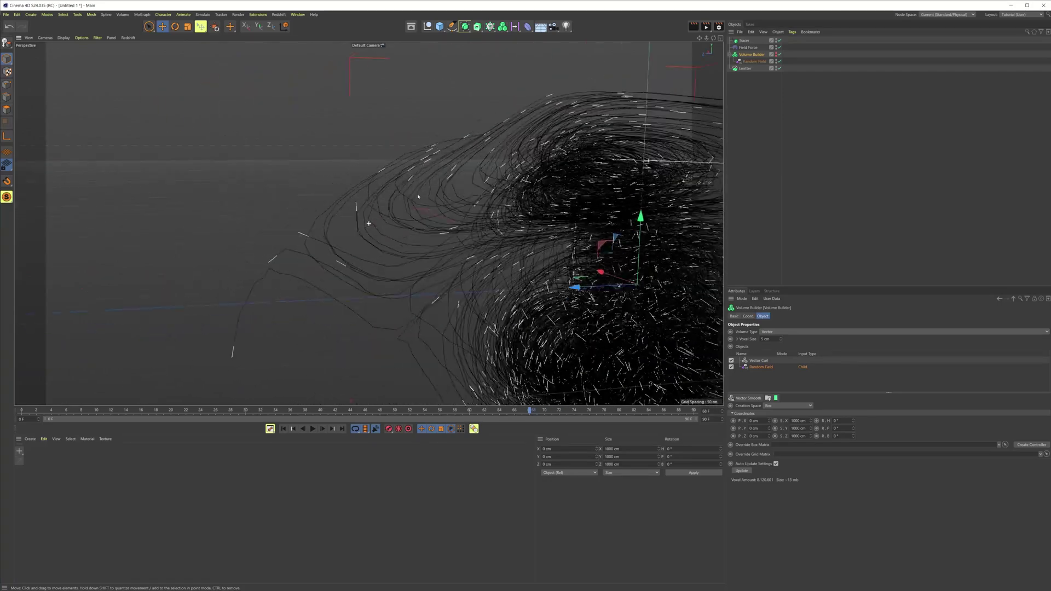
{"action": "left_click_drag", "start_coordinate": [462, 163], "coordinate": [443, 184], "text": "alt"}
{"action": "scroll", "coordinate": [443, 184], "scroll_direction": "down", "scroll_amount": 5}
{"action": "scroll", "coordinate": [526, 221], "scroll_direction": "down", "scroll_amount": 2}
{"action": "left_click_drag", "start_coordinate": [499, 235], "coordinate": [643, 205], "text": "alt"}
- Set the Tracer's spline type to Cubic and its intermediate points to Adaptive
{"action": "left_click", "coordinate": [744, 41]}
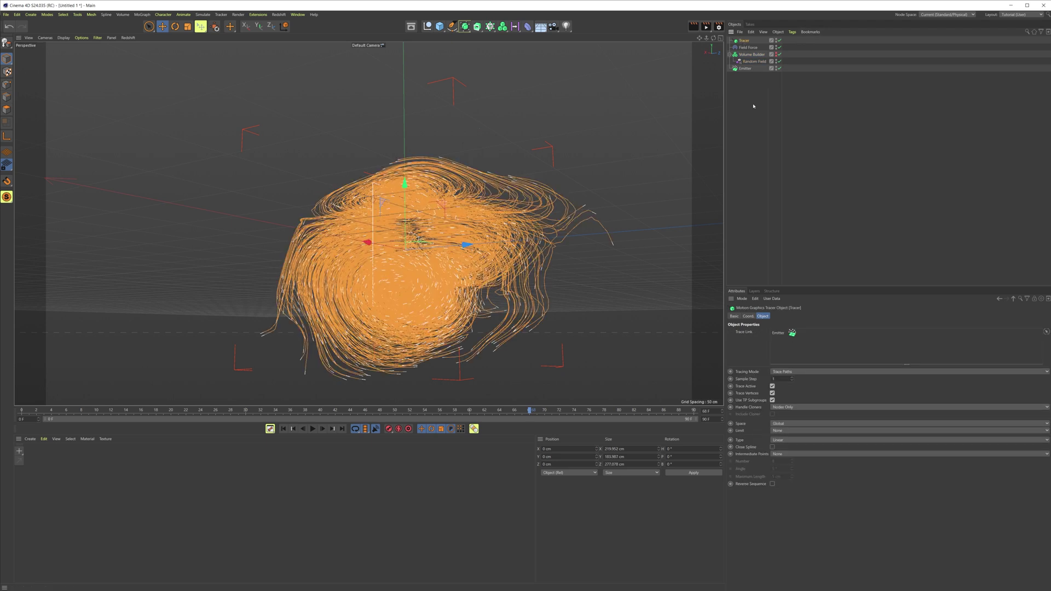
{"action": "left_click", "coordinate": [787, 441]}
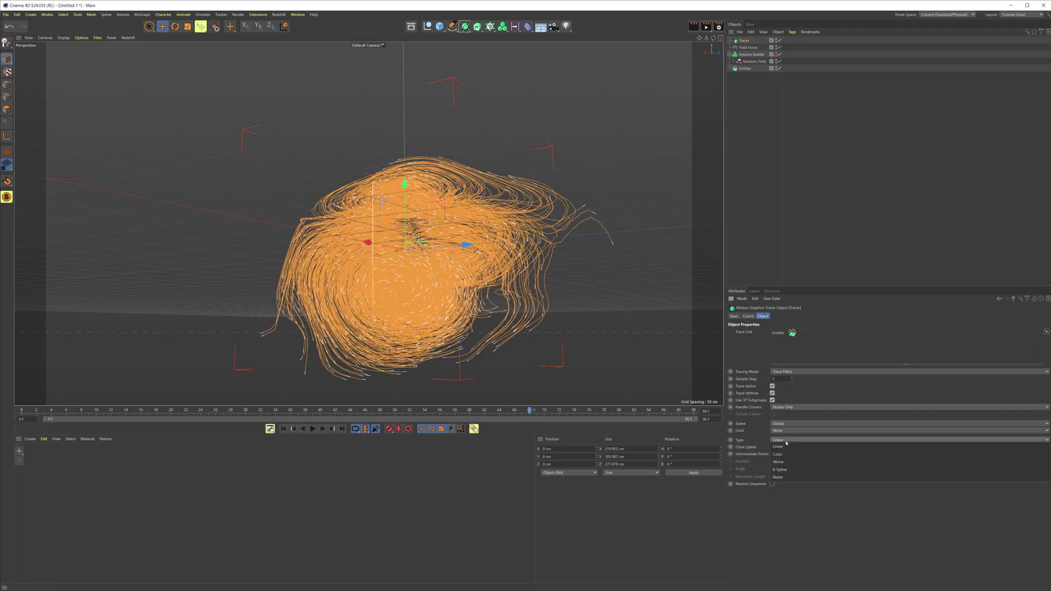
{"action": "left_click", "coordinate": [792, 450]}
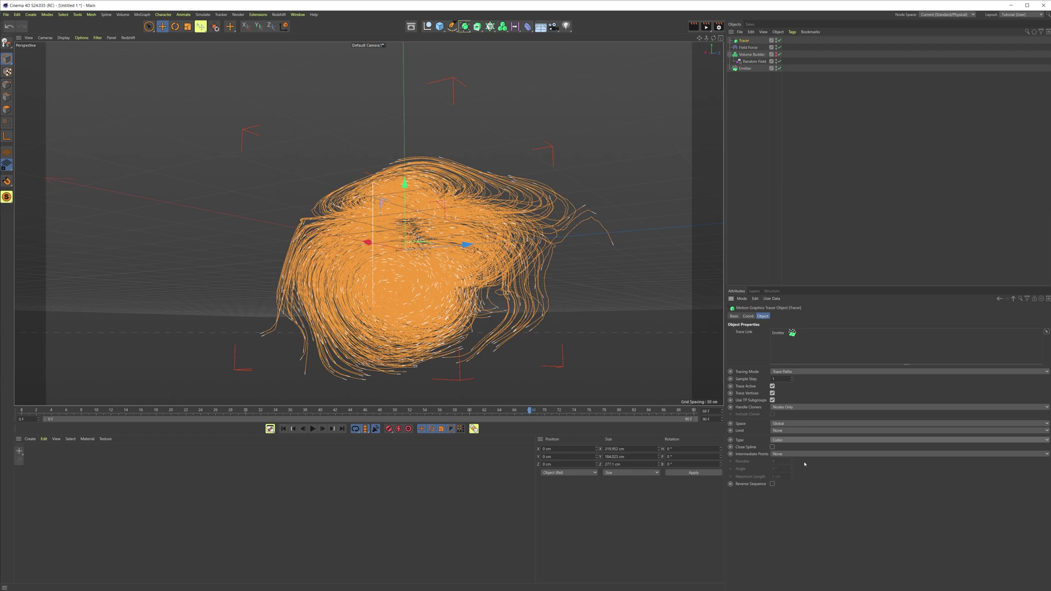
{"action": "left_click", "coordinate": [786, 455]}
{"action": "left_click", "coordinate": [789, 478]}
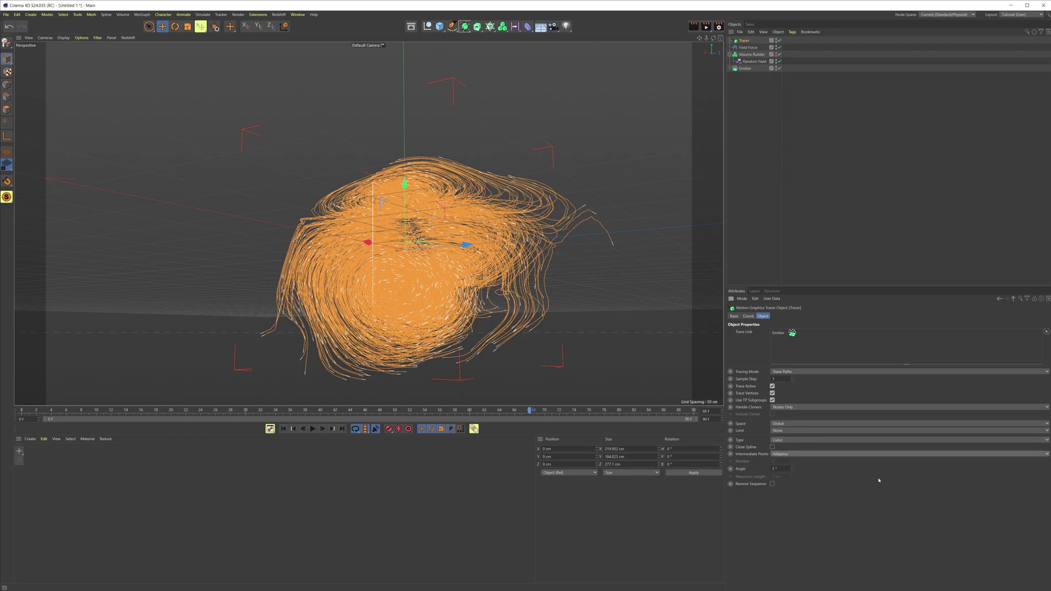
- Examine the curvature of the cubic traced splines up close, and play the simulation while viewing the whole swirl
{"action": "scroll", "coordinate": [564, 199], "scroll_direction": "up", "scroll_amount": 10}
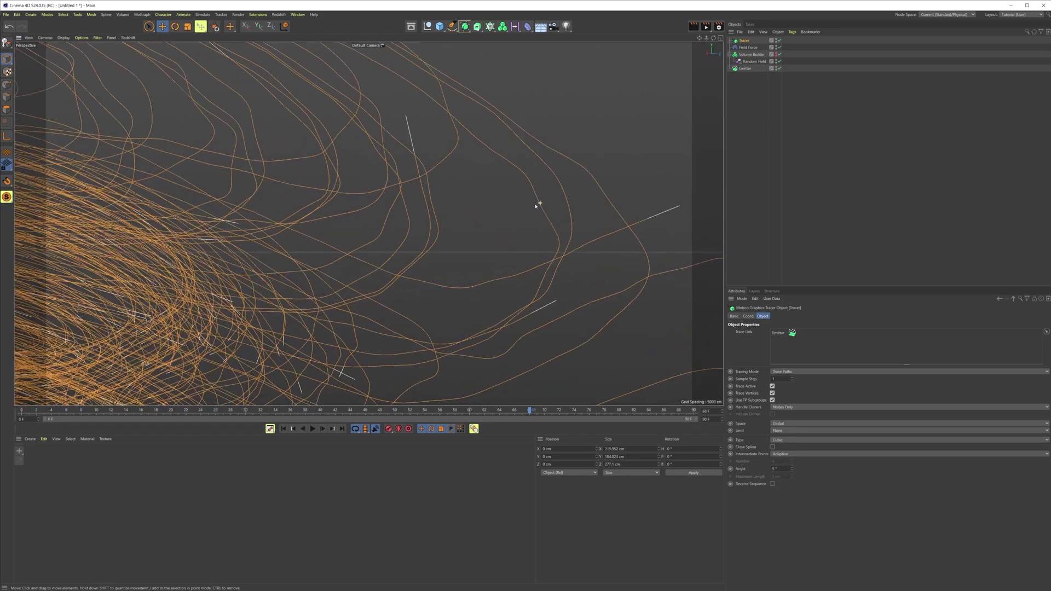
{"action": "scroll", "coordinate": [504, 173], "scroll_direction": "up", "scroll_amount": 5}
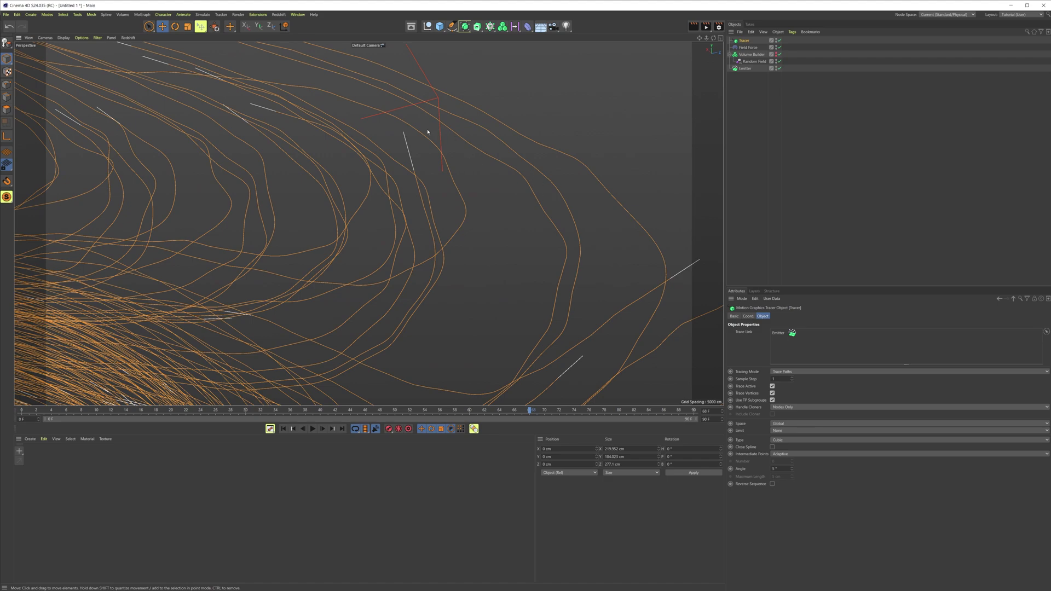
{"action": "scroll", "coordinate": [531, 250], "scroll_direction": "down", "scroll_amount": 10}
{"action": "left_click_drag", "start_coordinate": [532, 251], "coordinate": [534, 290], "text": "alt"}
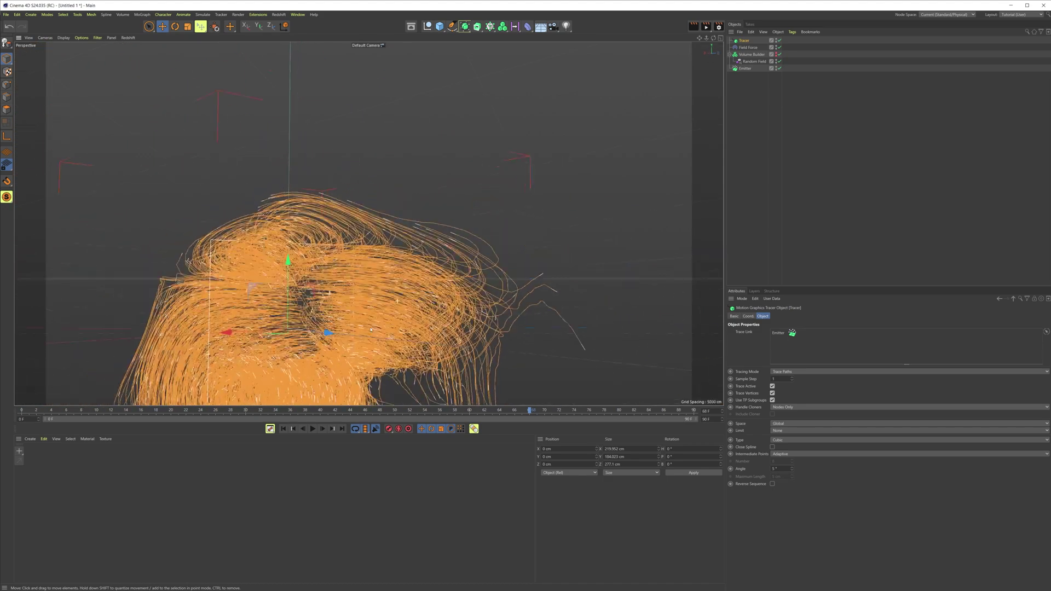
{"action": "left_click_drag", "start_coordinate": [504, 143], "coordinate": [468, 142], "text": "alt"}
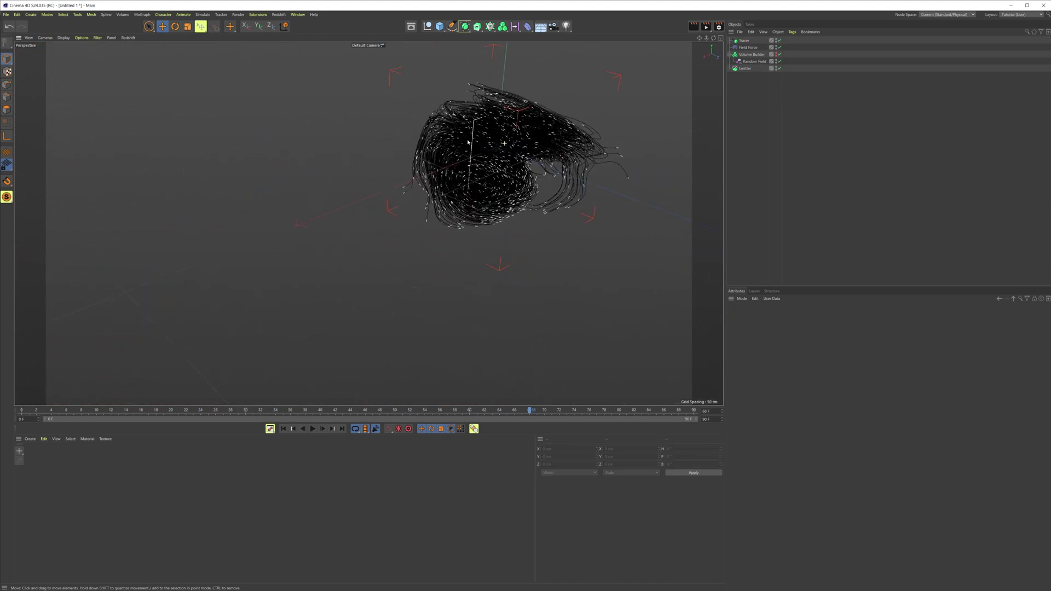
{"action": "left_click_drag", "start_coordinate": [368, 223], "coordinate": [443, 200], "text": "alt"}
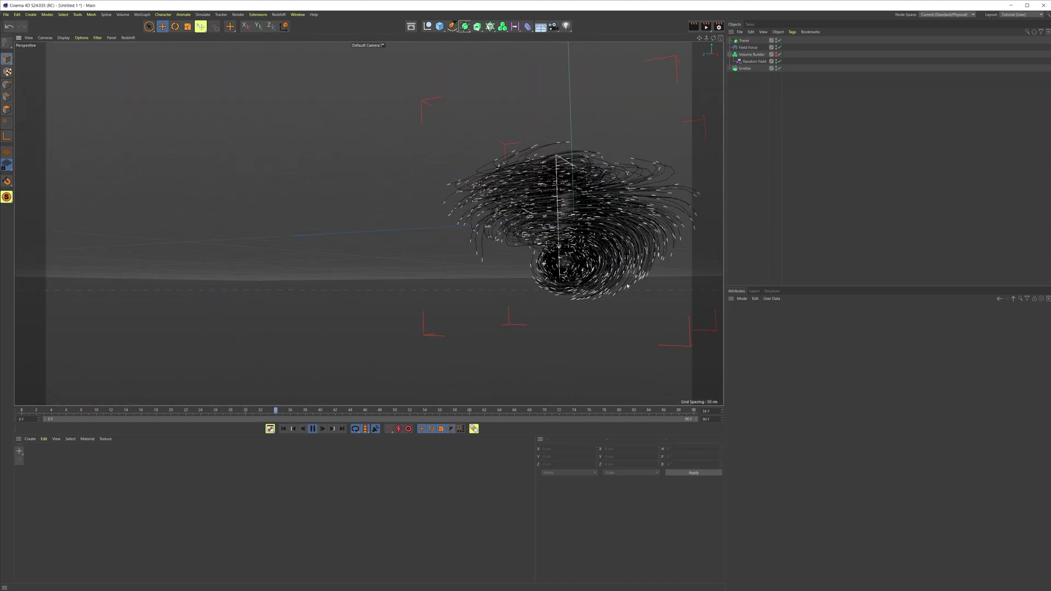
{"action": "left_click_drag", "start_coordinate": [510, 263], "coordinate": [409, 376], "text": "alt"}
{"action": "scroll", "coordinate": [553, 249], "scroll_direction": "down", "scroll_amount": 2}
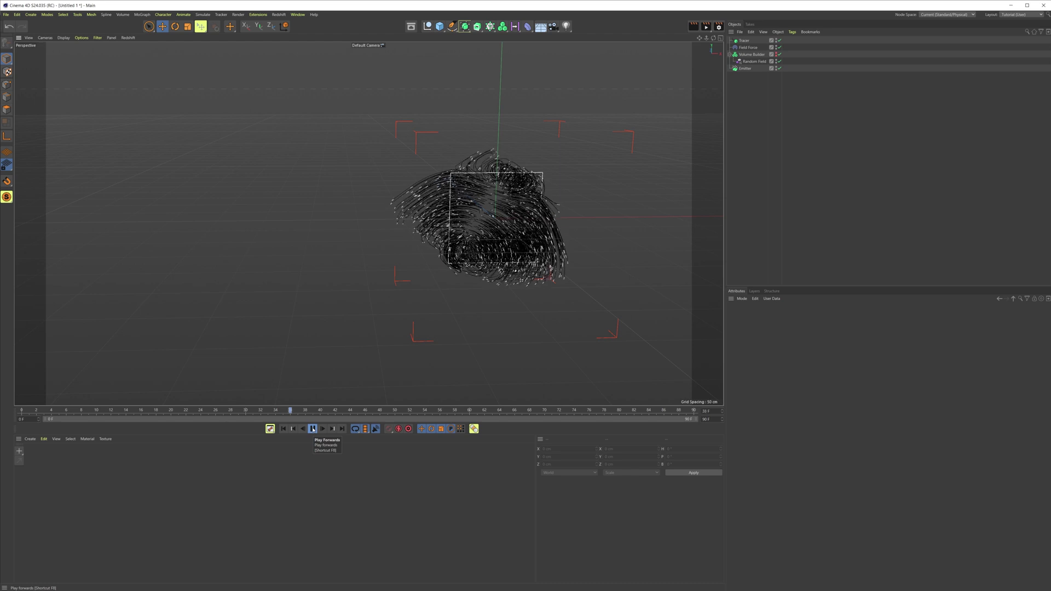
- Set the Random Field's seed to 123457 and replay the simulation to view the new swirl from several angles
{"action": "left_click", "coordinate": [755, 61]}
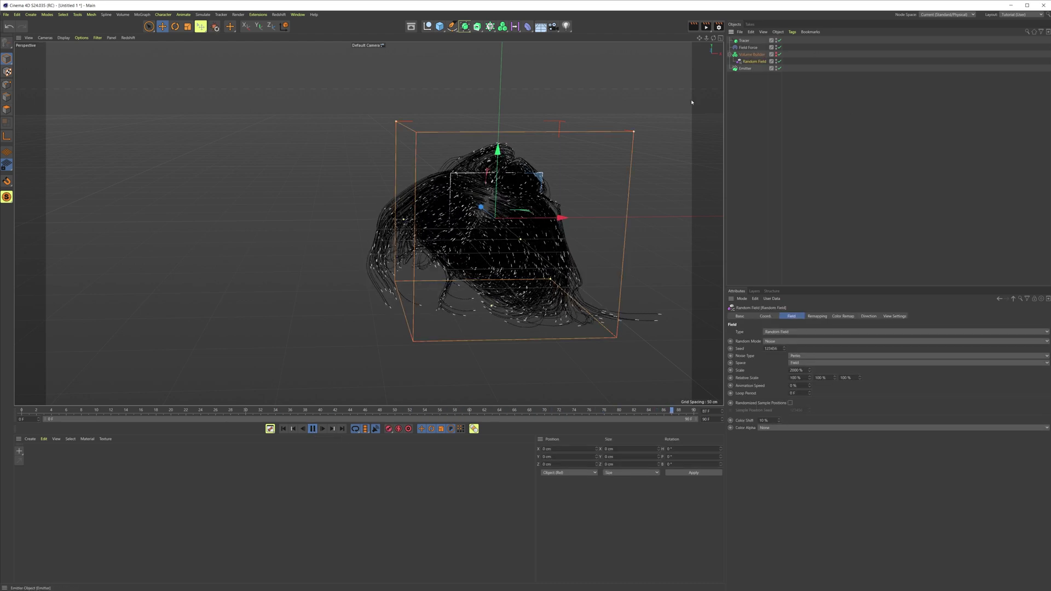
{"action": "left_click", "coordinate": [785, 348]}
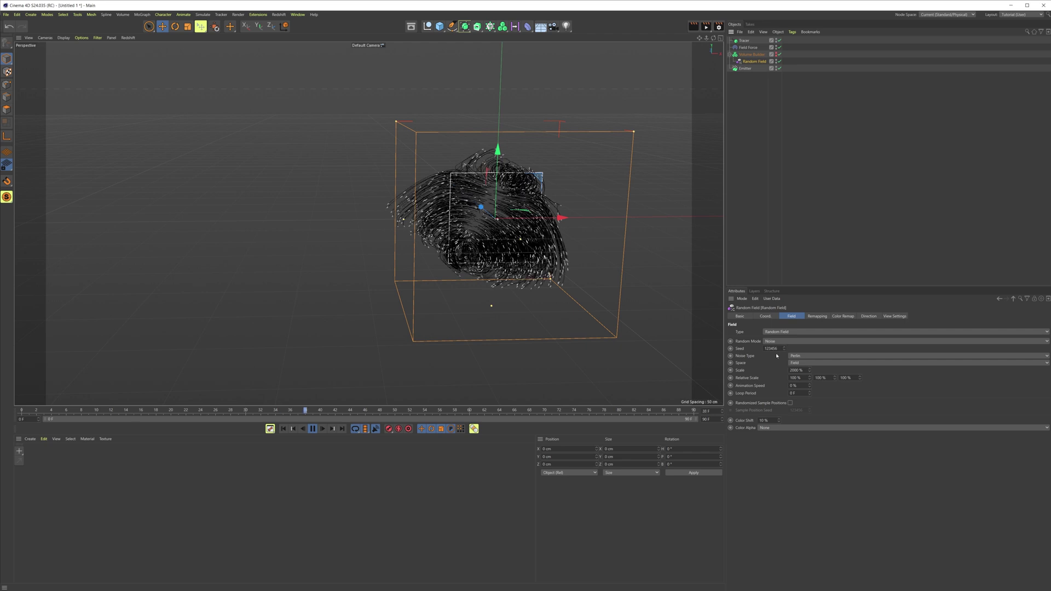
{"action": "left_click", "coordinate": [283, 430]}
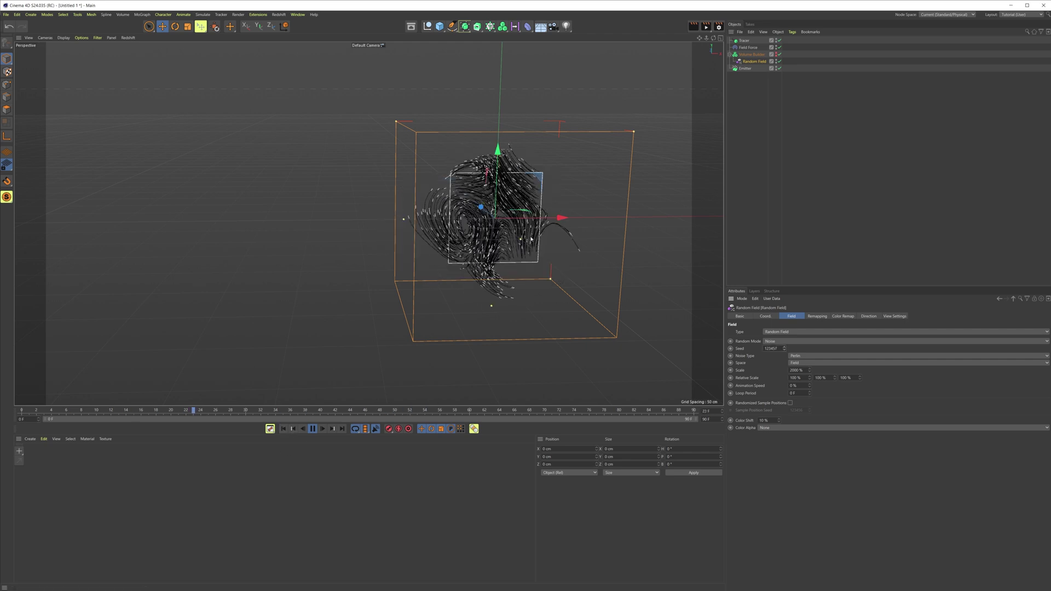
{"action": "left_click_drag", "start_coordinate": [471, 224], "coordinate": [448, 252], "text": "alt"}
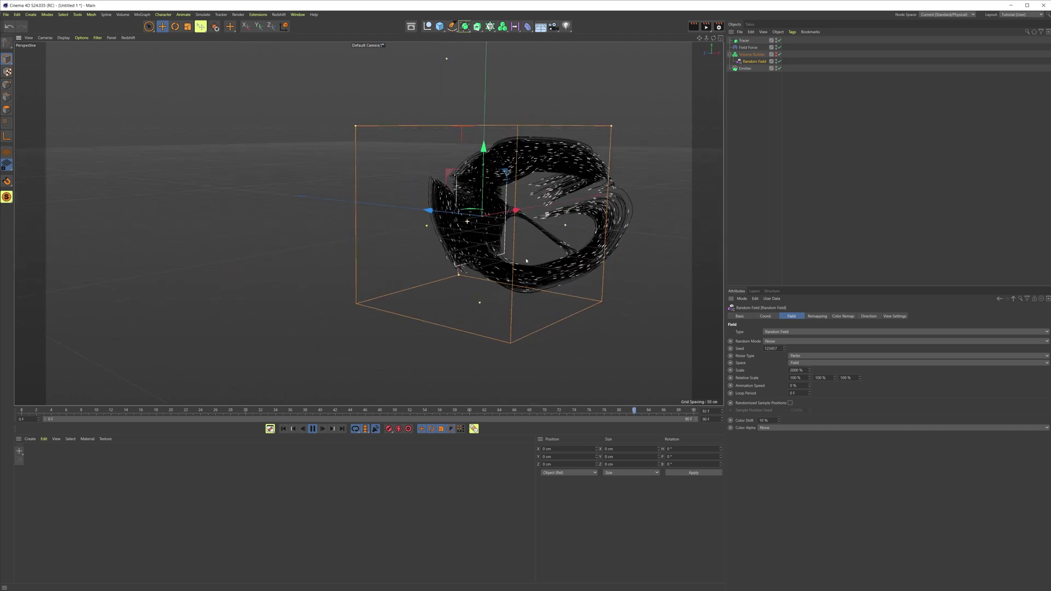
{"action": "left_click", "coordinate": [314, 431]}
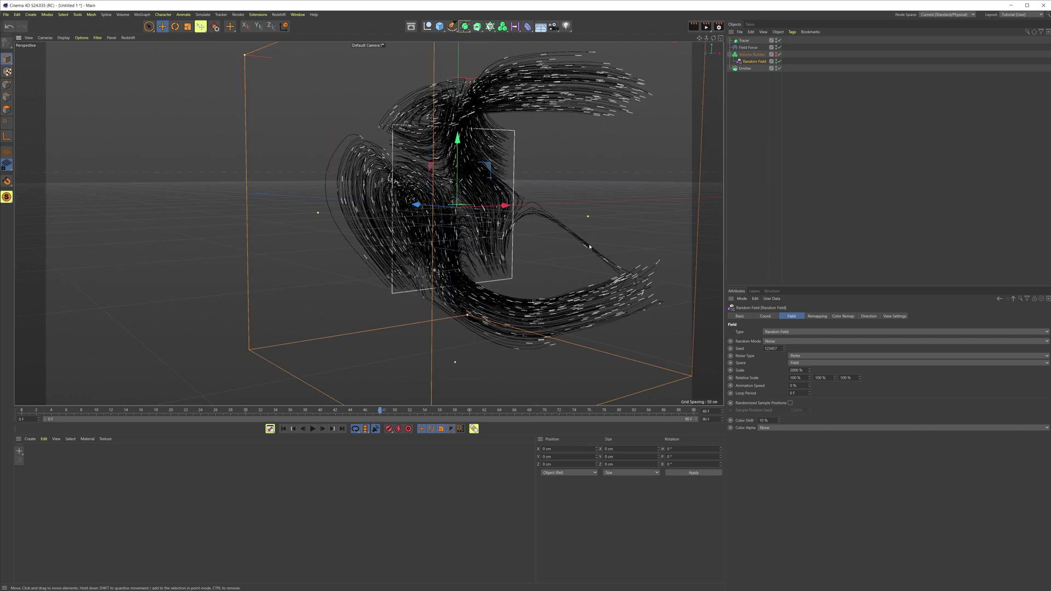
{"action": "scroll", "coordinate": [477, 227], "scroll_direction": "down", "scroll_amount": 2}
{"action": "left_click_drag", "start_coordinate": [478, 228], "coordinate": [427, 219], "text": "alt"}
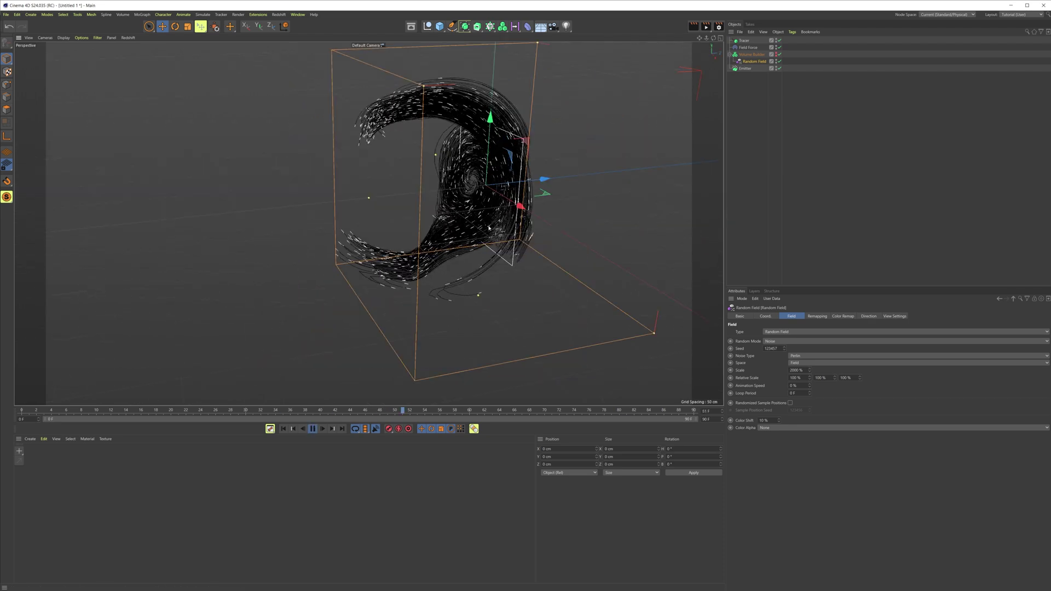
{"action": "left_click_drag", "start_coordinate": [489, 228], "coordinate": [610, 197], "text": "alt"}
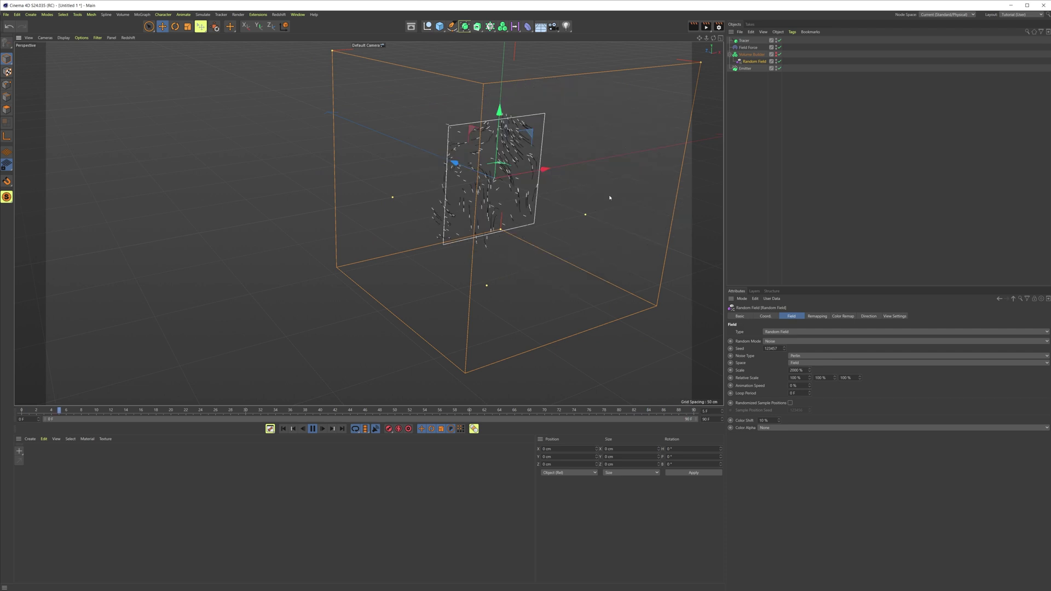
- Create a new project and add a particle Emitter to it
{"action": "key", "text": "ctrl+n"}
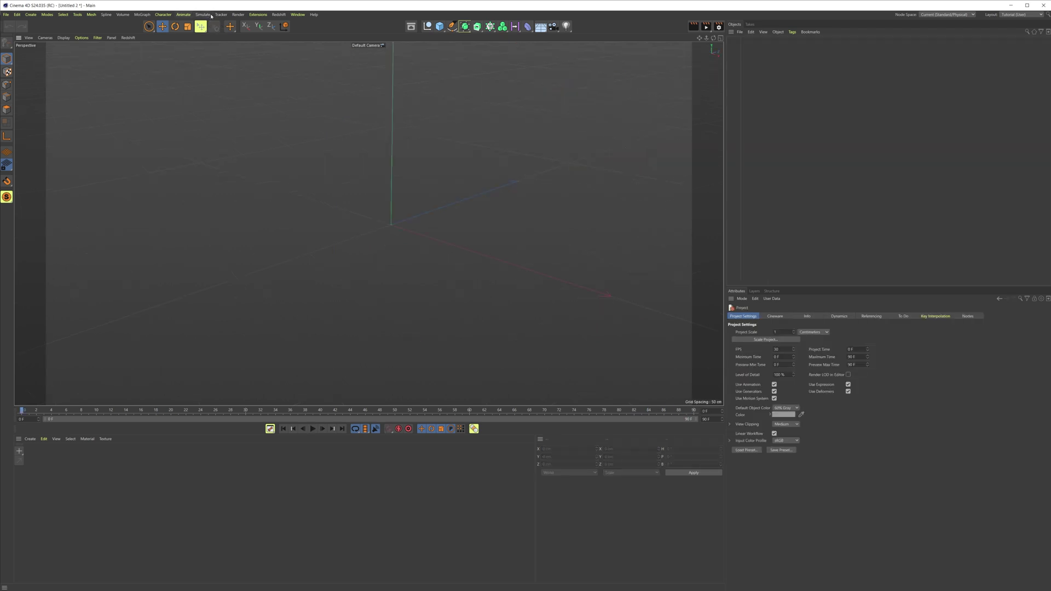
{"action": "left_click", "coordinate": [210, 15]}
{"action": "mouse_move", "coordinate": [219, 44]}
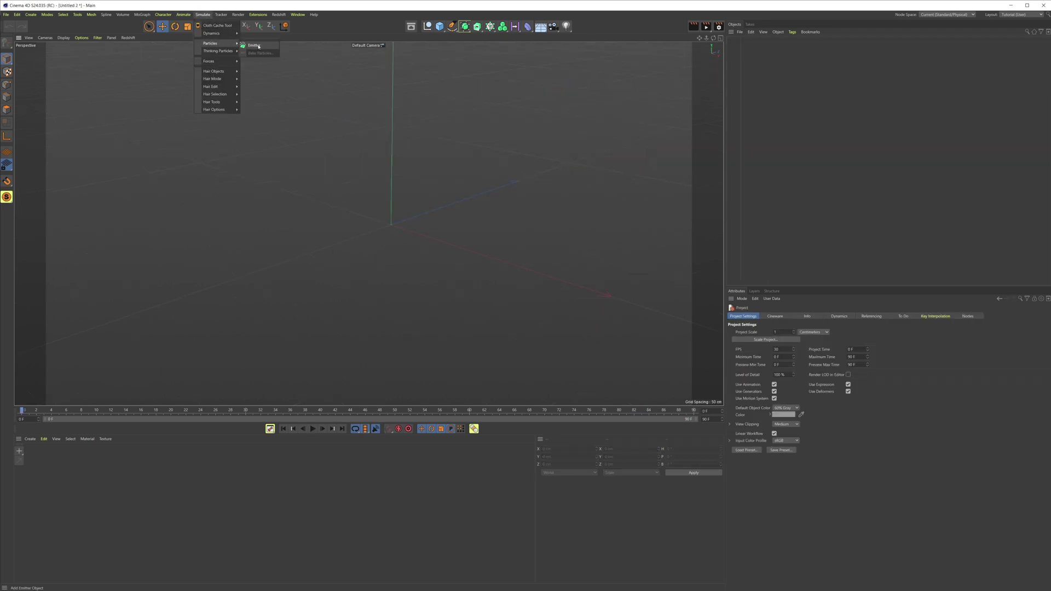
{"action": "left_click", "coordinate": [255, 45]}
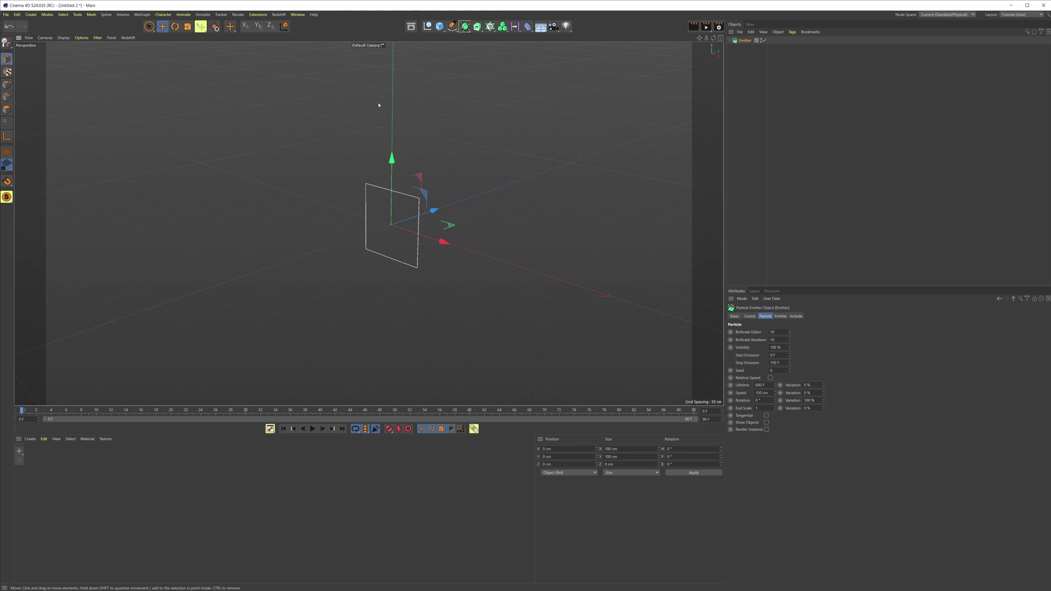
- Add a Field Force and set its velocity type to Change Direction
{"action": "left_click", "coordinate": [207, 15]}
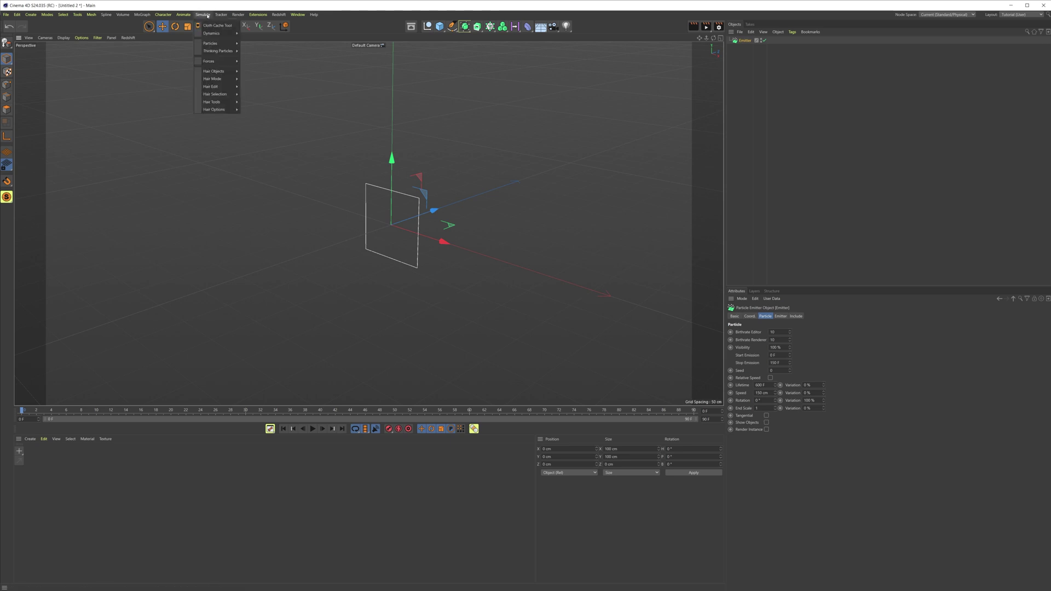
{"action": "mouse_move", "coordinate": [219, 61]}
{"action": "left_click", "coordinate": [260, 88]}
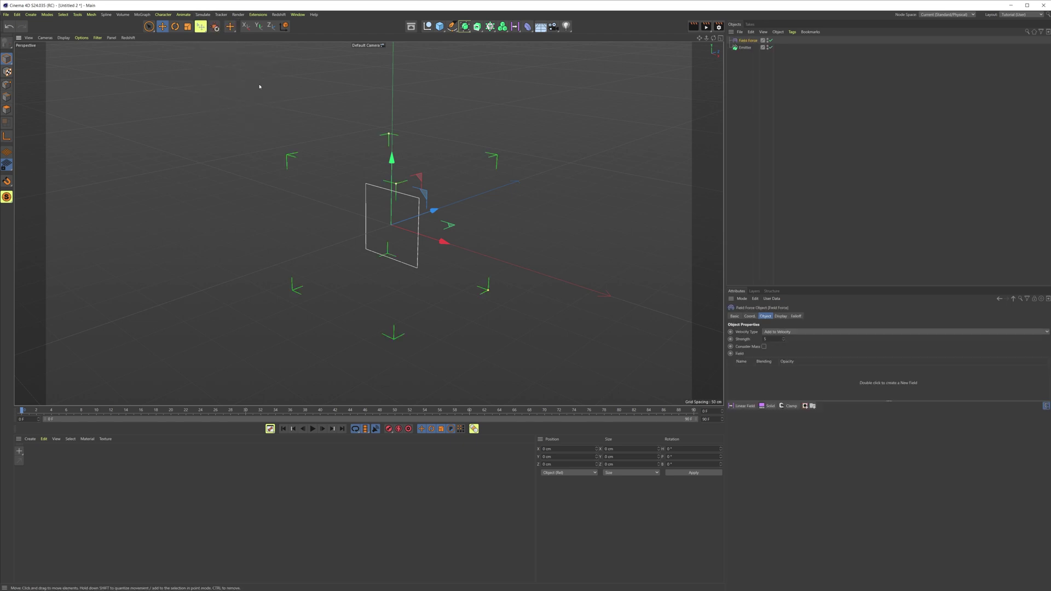
{"action": "left_click_drag", "start_coordinate": [538, 153], "coordinate": [674, 293], "text": "alt"}
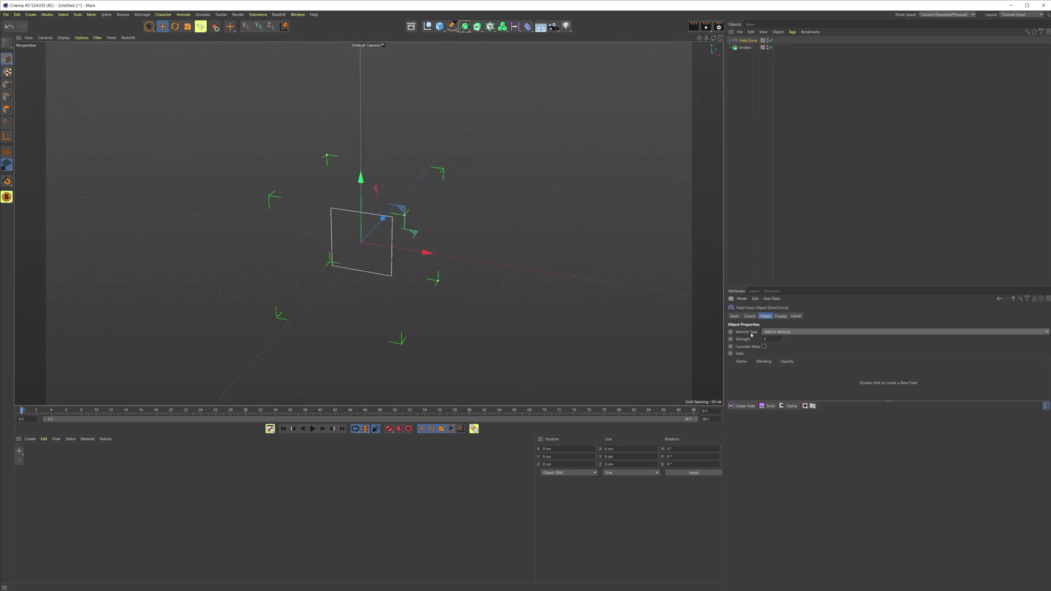
{"action": "left_click", "coordinate": [780, 333]}
{"action": "left_click", "coordinate": [786, 355]}
{"action": "left_click_drag", "start_coordinate": [385, 249], "coordinate": [436, 212], "text": "alt"}
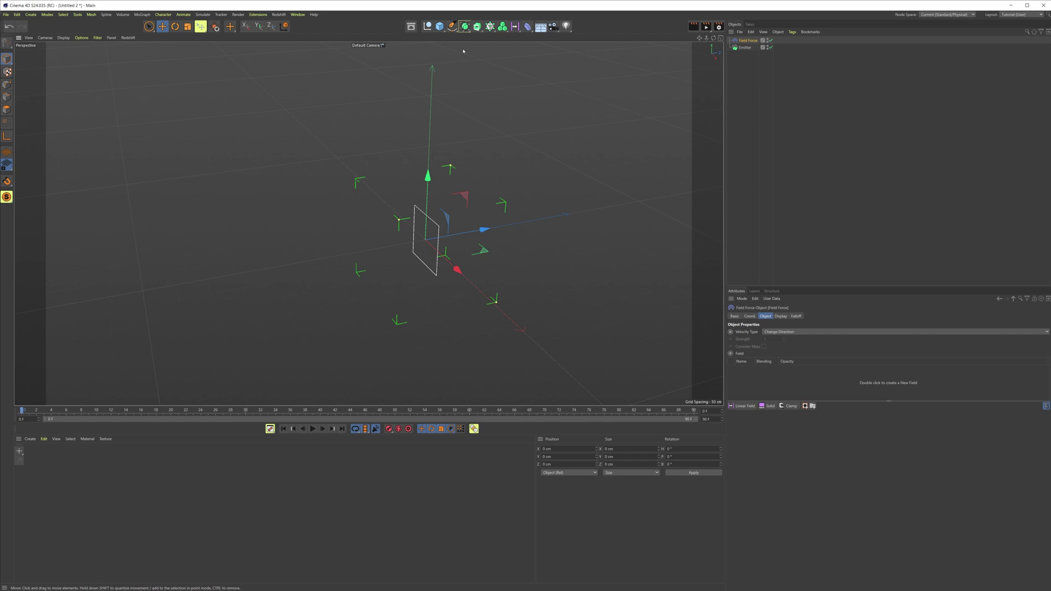
{"action": "left_click", "coordinate": [515, 26]}
{"action": "left_click", "coordinate": [636, 36]}
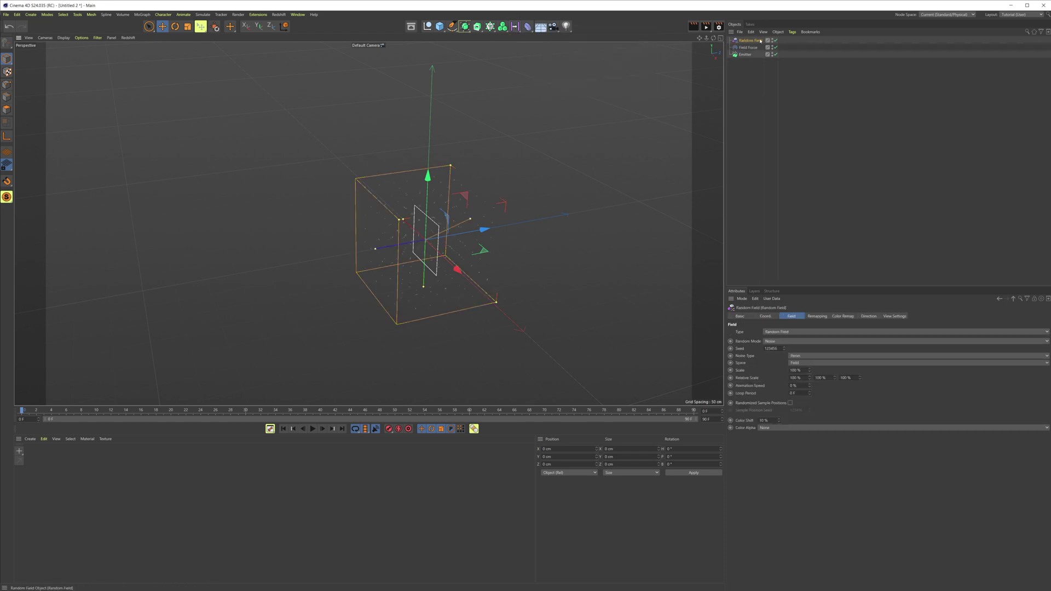
{"action": "left_click_drag", "start_coordinate": [456, 250], "coordinate": [503, 197], "text": "alt"}
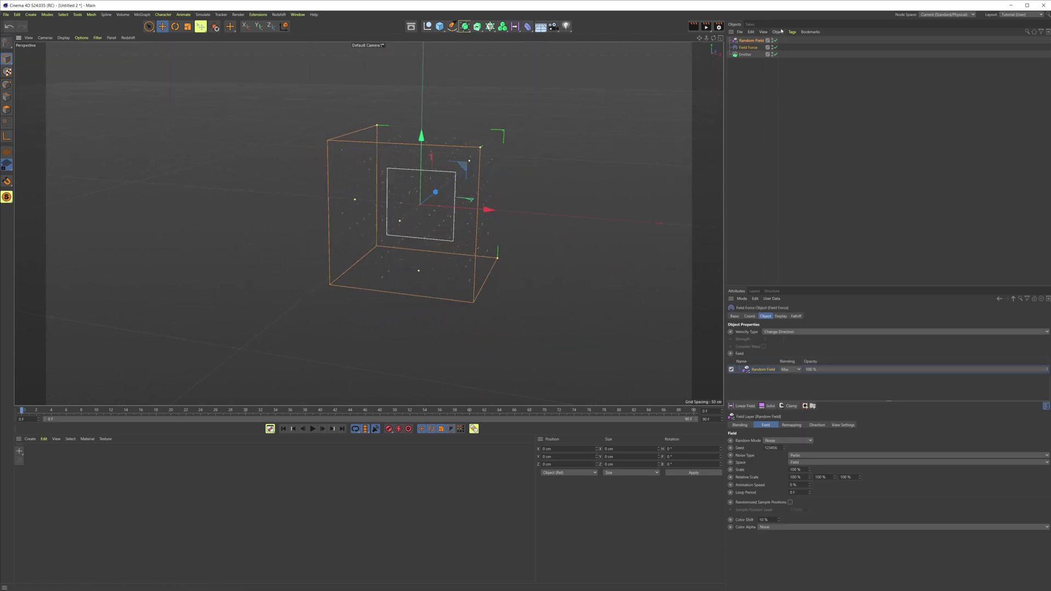
{"action": "left_click", "coordinate": [754, 43]}
{"action": "key", "text": "Delete"}
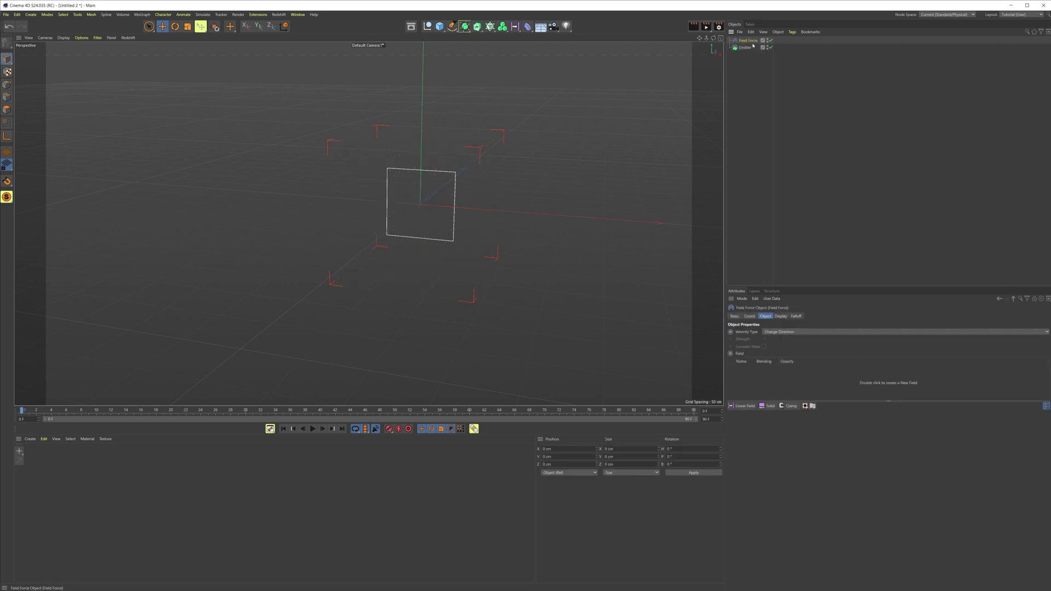
{"action": "left_click", "coordinate": [516, 27]}
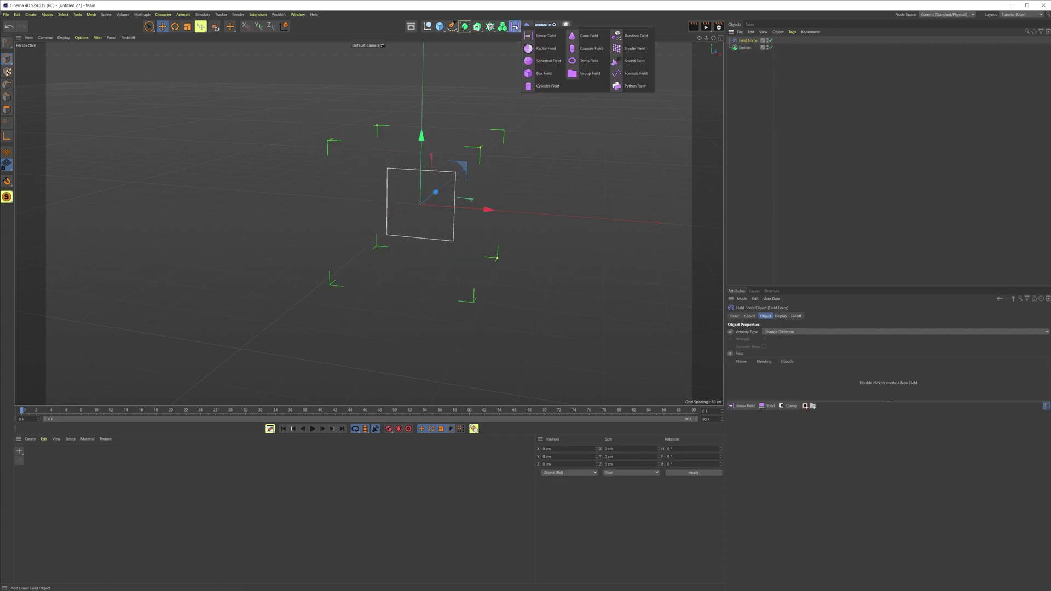
- Add a Cissoid spline and set its type to Lemniscate
{"action": "left_click", "coordinate": [452, 26]}
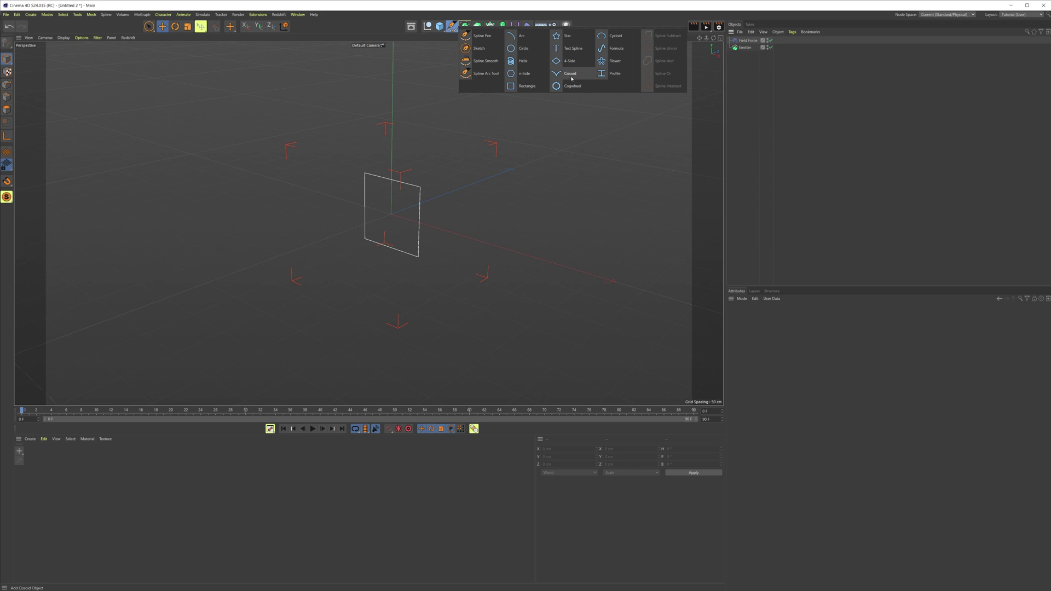
{"action": "left_click", "coordinate": [571, 74]}
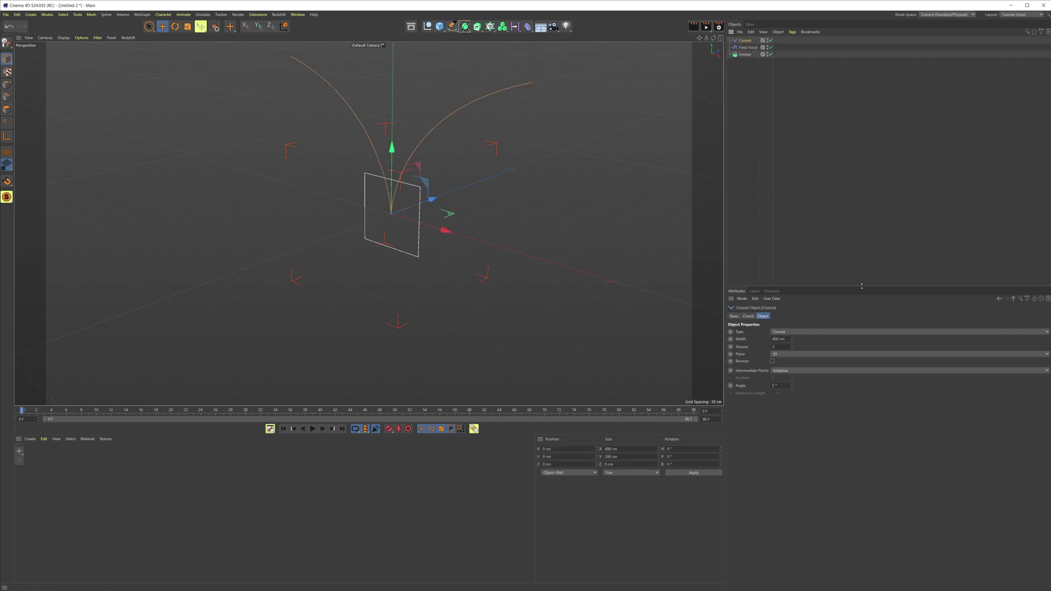
{"action": "left_click", "coordinate": [807, 332]}
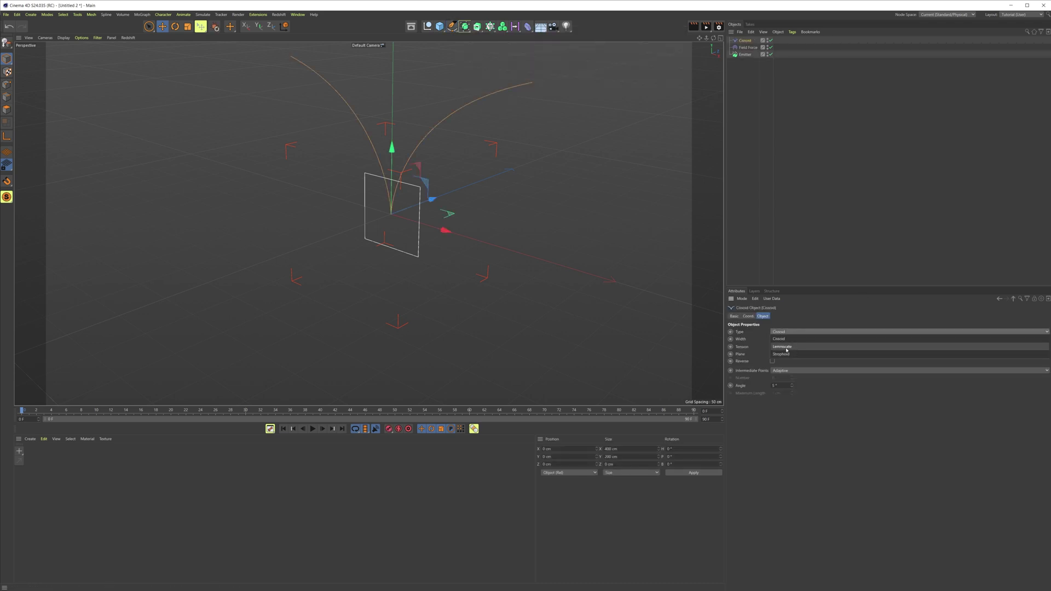
{"action": "left_click", "coordinate": [780, 349]}
{"action": "left_click_drag", "start_coordinate": [493, 183], "coordinate": [417, 203], "text": "alt"}
{"action": "middle_click_drag", "start_coordinate": [426, 219], "coordinate": [466, 240], "text": "alt"}
{"action": "scroll", "coordinate": [466, 240], "scroll_direction": "up", "scroll_amount": 4}
{"action": "left_click_drag", "start_coordinate": [453, 241], "coordinate": [373, 188], "text": "alt"}
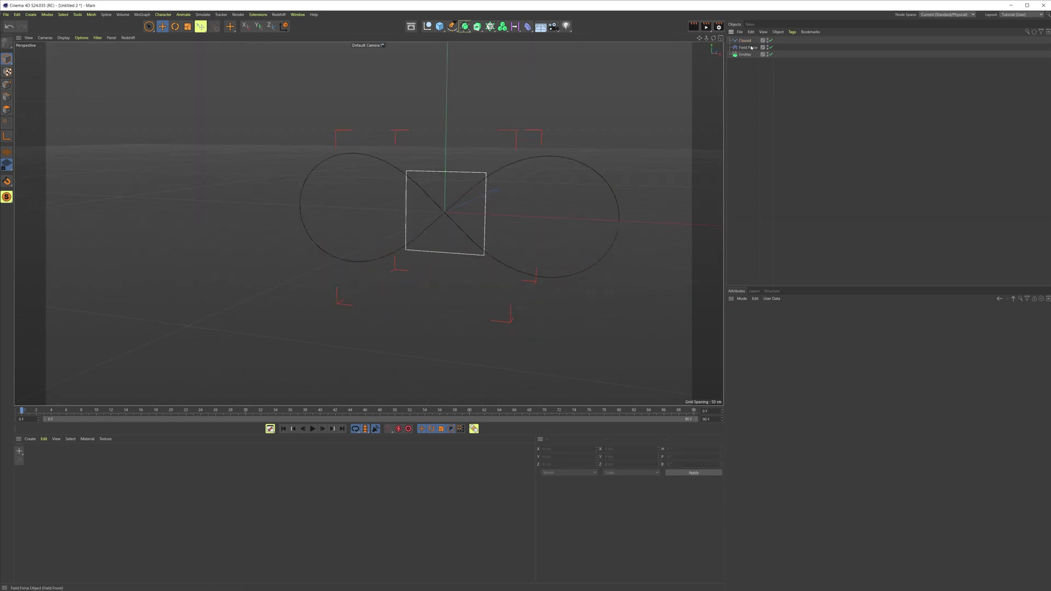
- Assign the Cissoid spline to the Field Force's field list and set the force's display box size to 500 cm on all axes
{"action": "left_click", "coordinate": [751, 48]}
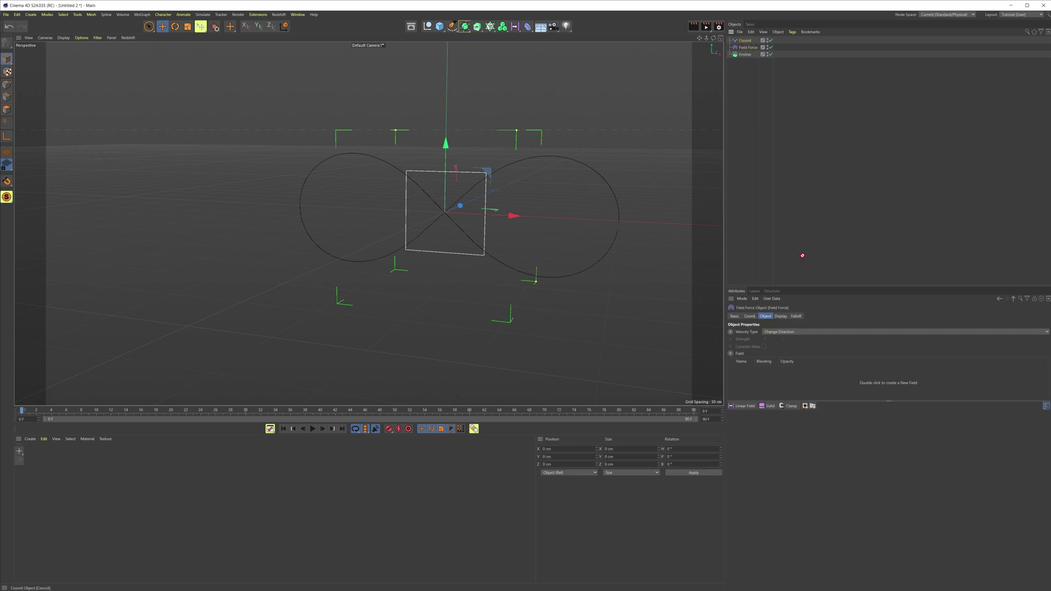
{"action": "left_click_drag", "start_coordinate": [766, 386], "coordinate": [767, 383]}
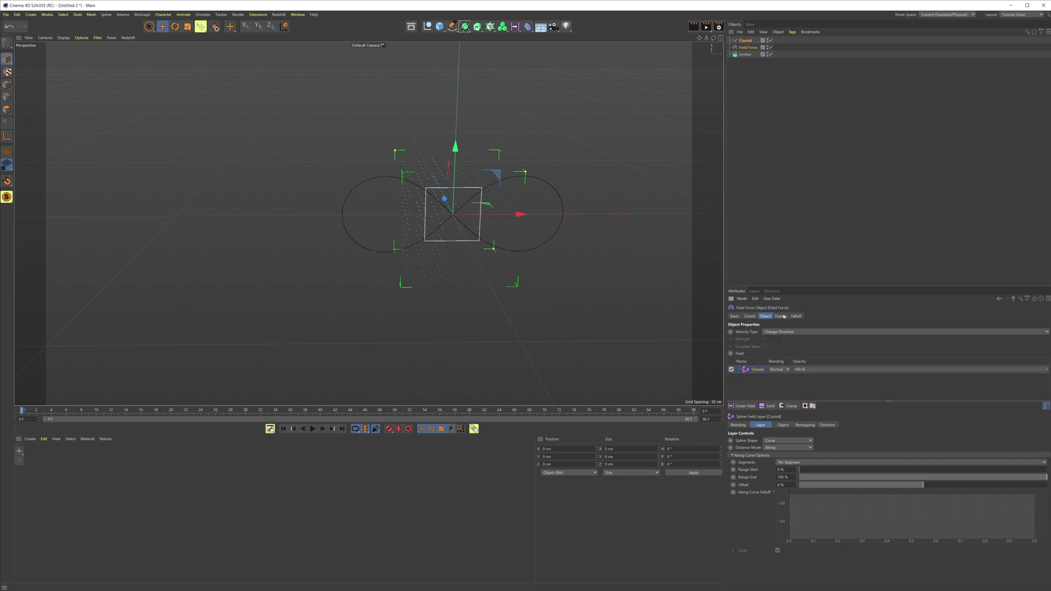
{"action": "left_click", "coordinate": [781, 317]}
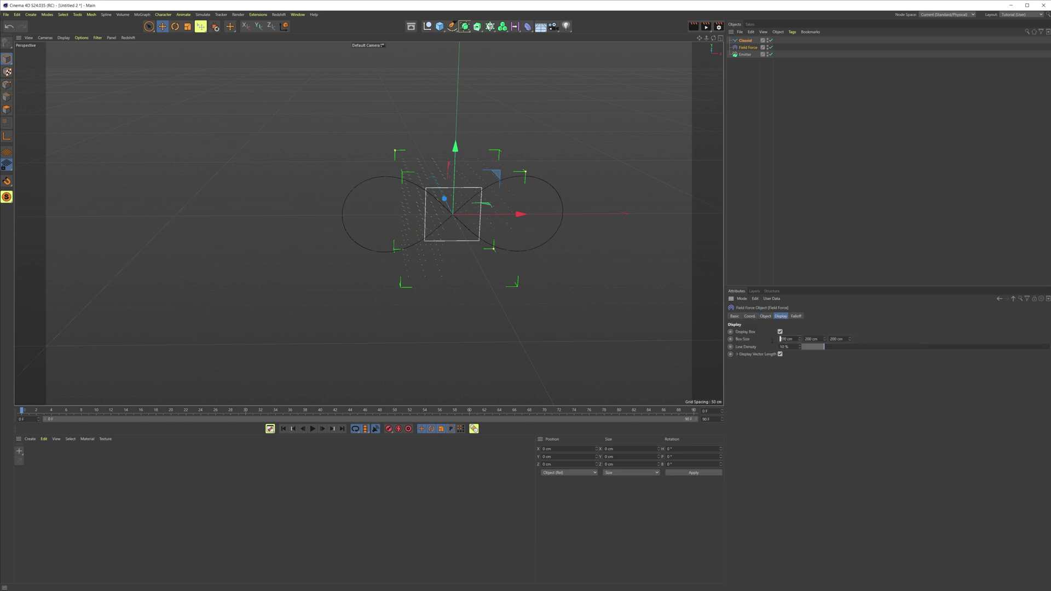
{"action": "type", "text": "5"}
{"action": "left_click", "coordinate": [831, 339]}
{"action": "type", "text": "5"}
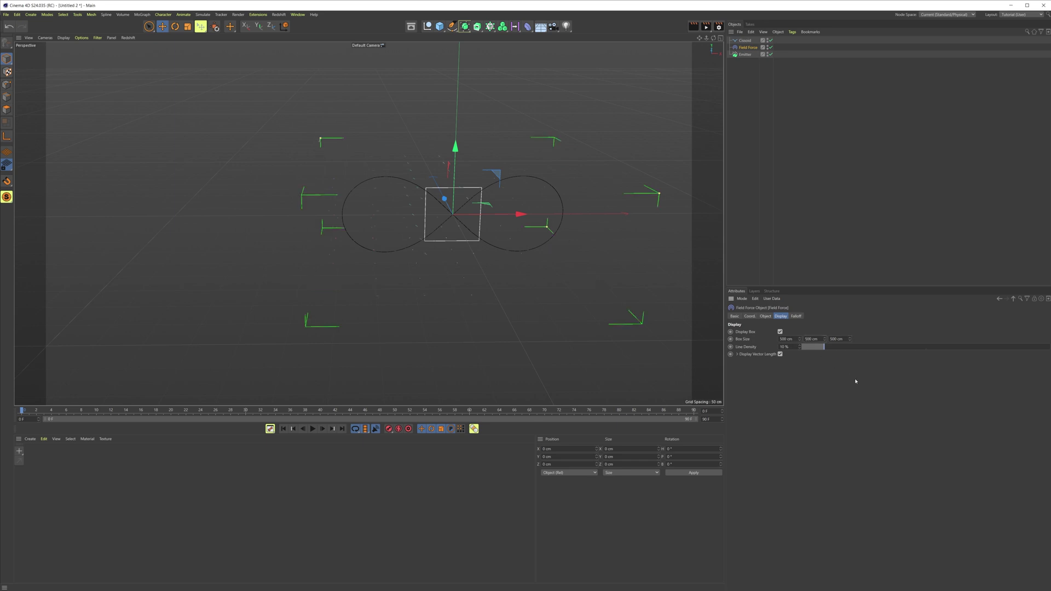
{"action": "left_click", "coordinate": [857, 380]}
- Raise the Field Force's displayed line density to 24 % and view the direction lines around the spline
{"action": "left_click_drag", "start_coordinate": [383, 274], "coordinate": [483, 243], "text": "alt"}
{"action": "left_click_drag", "start_coordinate": [818, 348], "coordinate": [859, 348]}
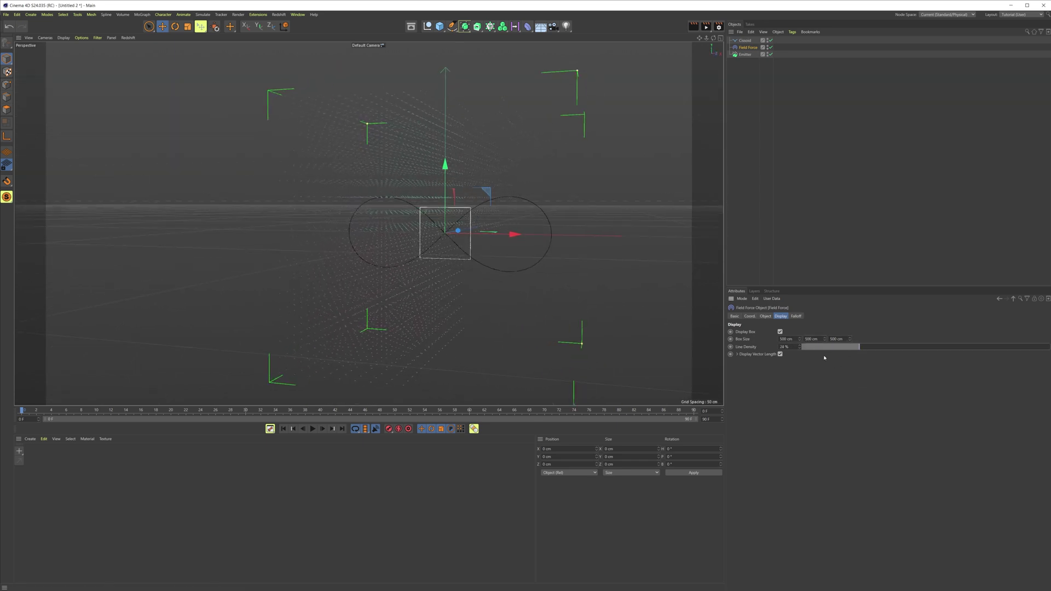
{"action": "left_click_drag", "start_coordinate": [502, 272], "coordinate": [479, 192], "text": "alt"}
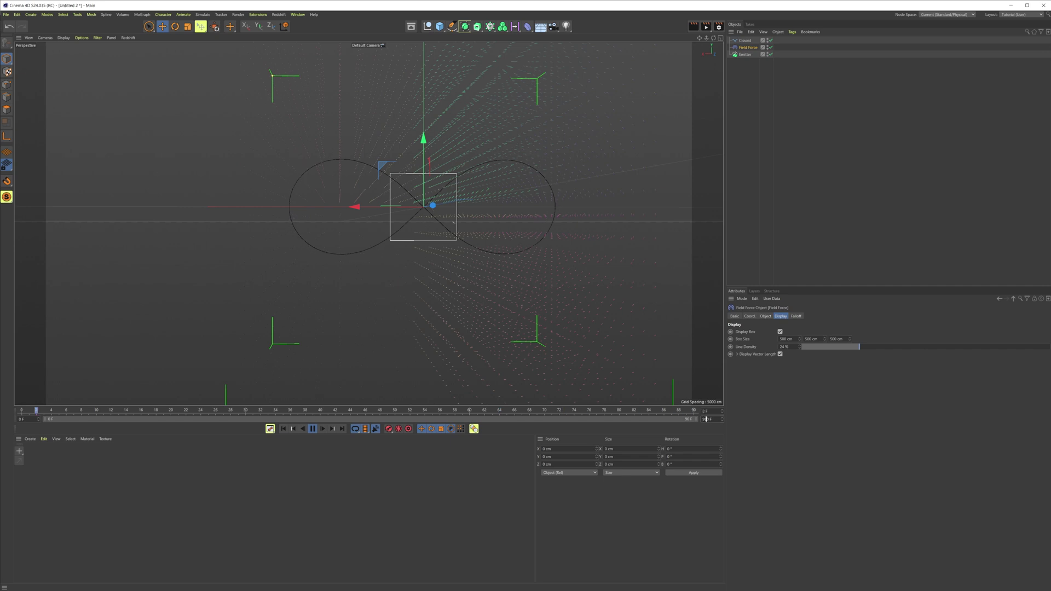
- Extend the project's end time to 900 frames and watch the particles travel along the lemniscate
{"action": "key", "text": "Return"}
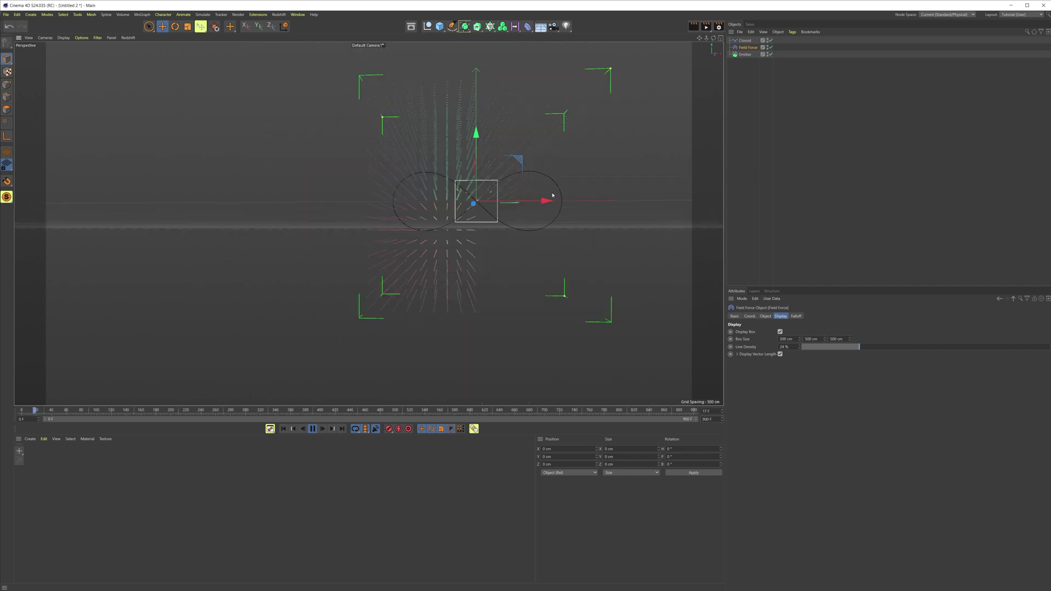
{"action": "left_click_drag", "start_coordinate": [368, 223], "coordinate": [388, 231], "text": "alt"}
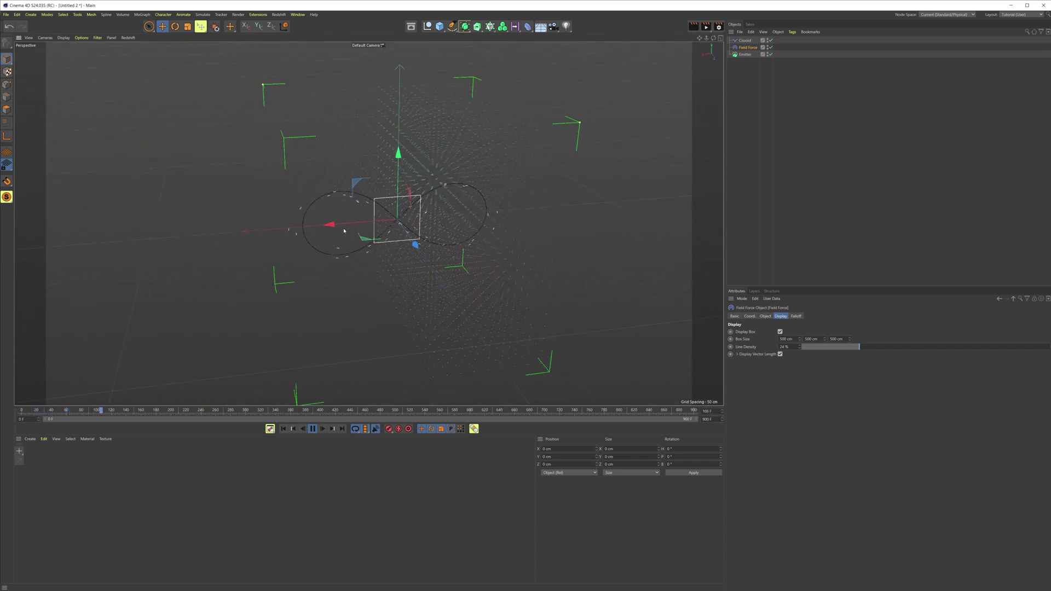
{"action": "middle_click_drag", "start_coordinate": [345, 231], "coordinate": [391, 223], "text": "alt"}
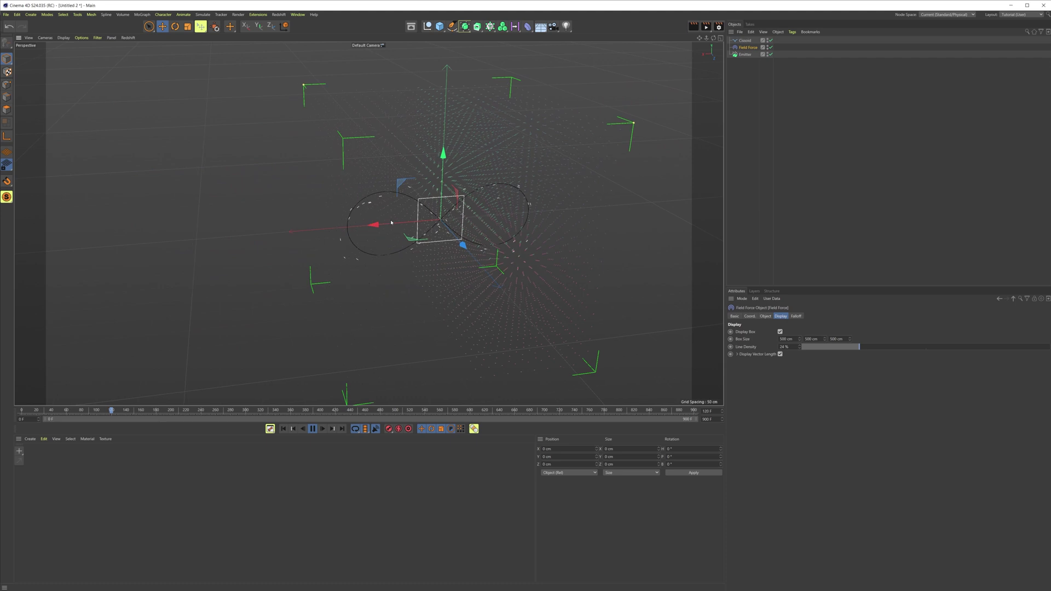
- Set the Emitter's editor and renderer birthrates to 1000 and replay the simulation from the start
{"action": "key", "text": "shift+f"}
{"action": "left_click", "coordinate": [736, 64]}
{"action": "left_click", "coordinate": [746, 55]}
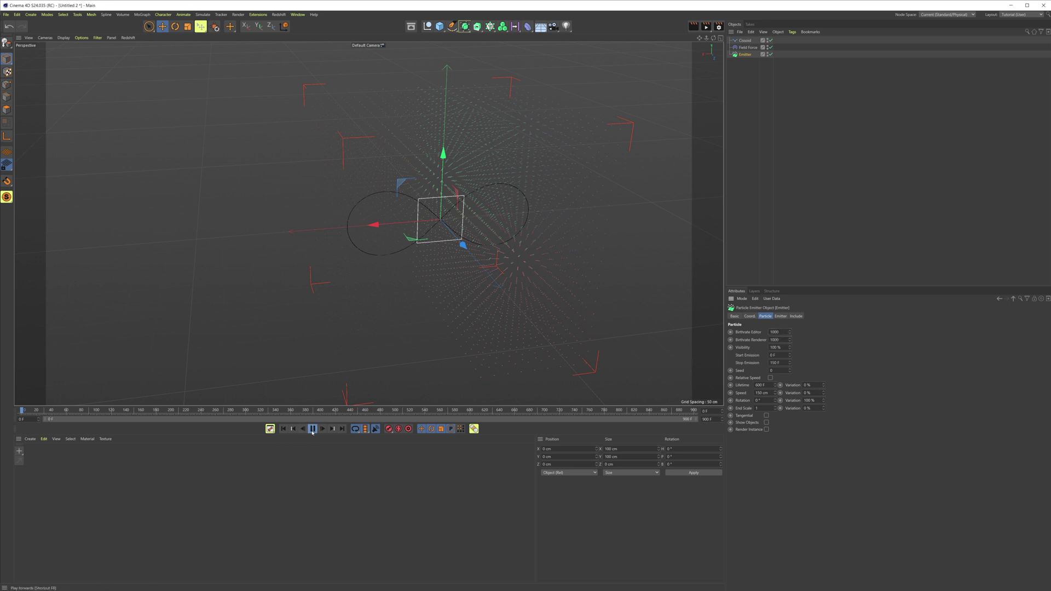
{"action": "left_click_drag", "start_coordinate": [464, 230], "coordinate": [511, 263], "text": "alt"}
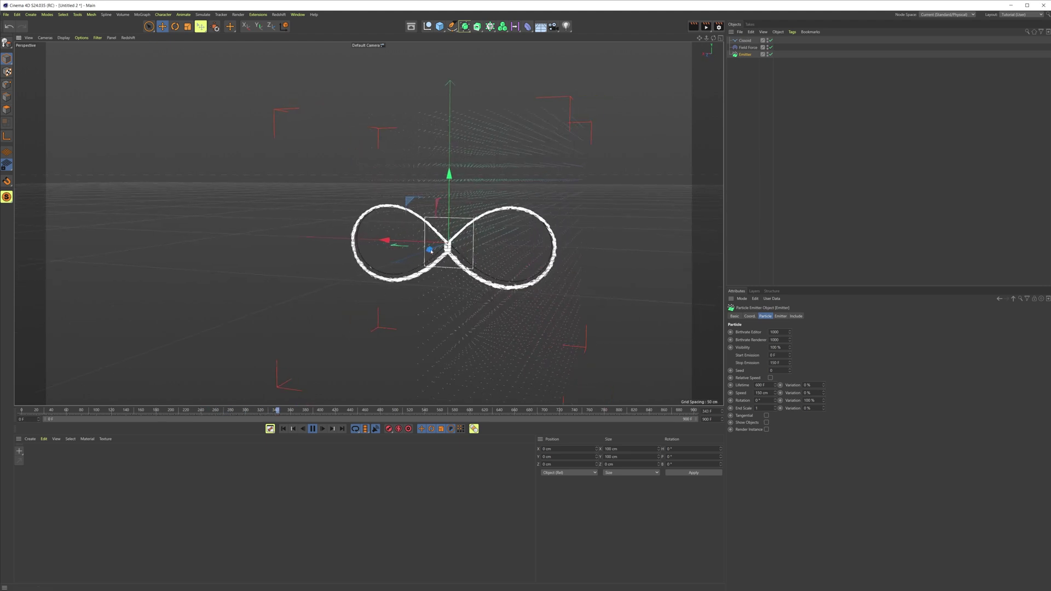
- Move the Emitter below and away from the lemniscate along its depth axis, and watch the particle flow from several angles
{"action": "left_click_drag", "start_coordinate": [430, 251], "coordinate": [317, 311]}
{"action": "left_click_drag", "start_coordinate": [363, 214], "coordinate": [364, 258]}
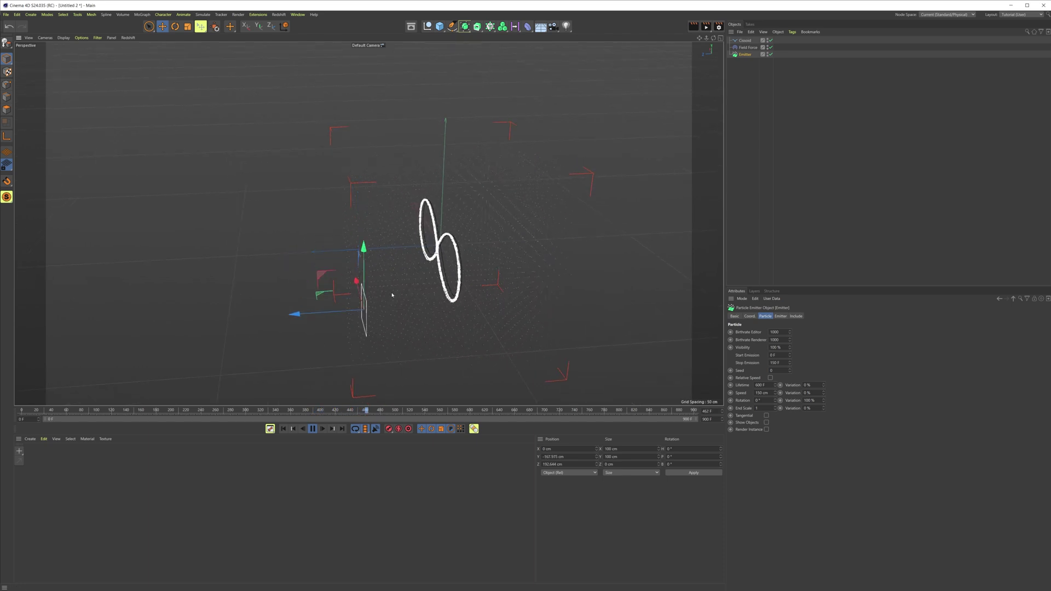
{"action": "left_click_drag", "start_coordinate": [392, 296], "coordinate": [455, 265], "text": "alt"}
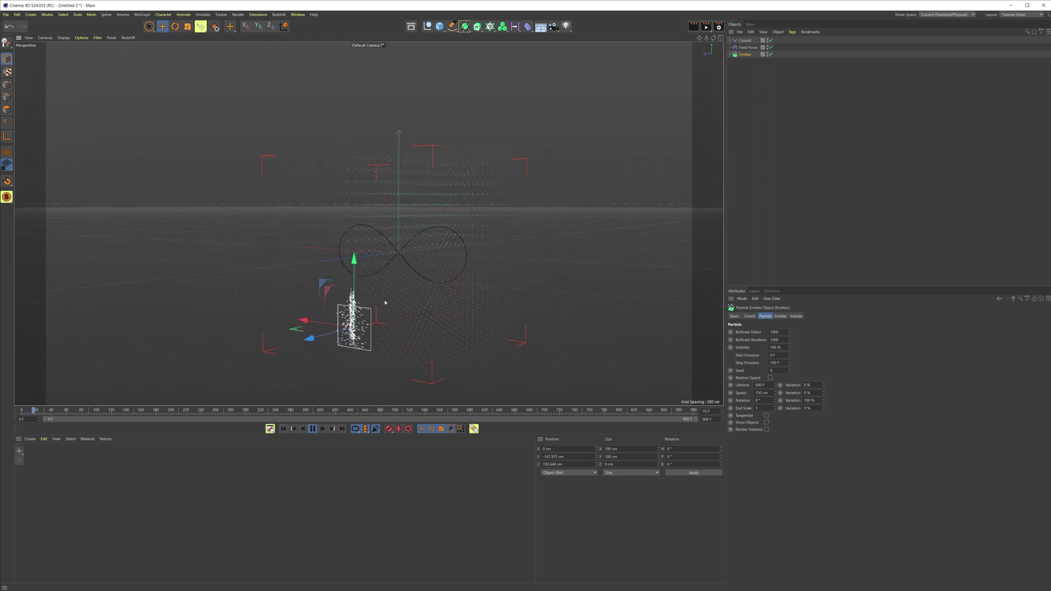
{"action": "mouse_move", "coordinate": [369, 223]}
{"action": "left_mouse_down", "text": "alt"}
{"action": "mouse_move", "coordinate": [294, 288]}
{"action": "mouse_move", "coordinate": [236, 293]}
{"action": "left_mouse_up", "text": "alt"}
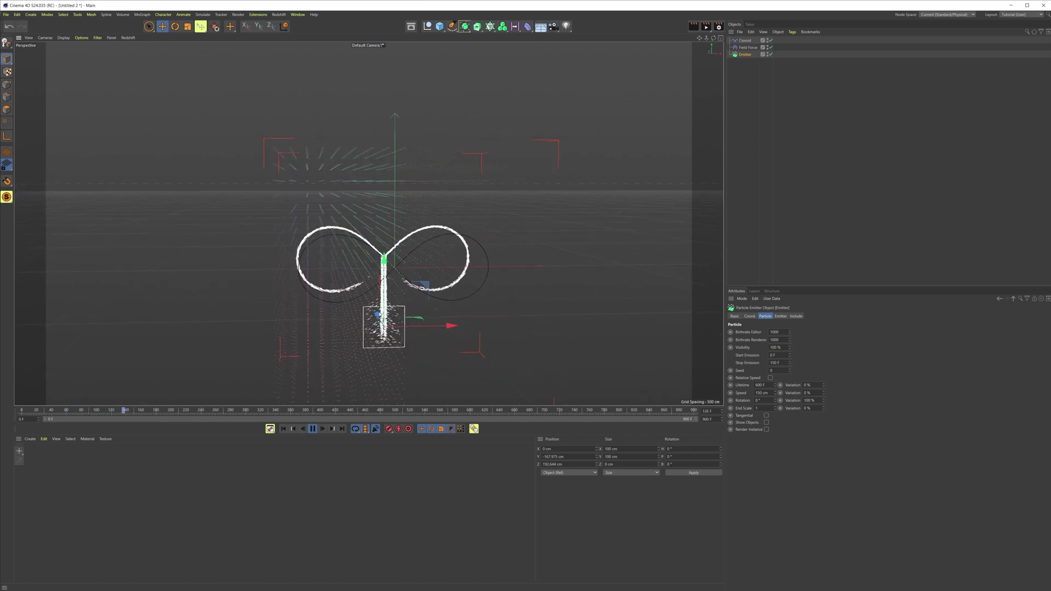
{"action": "mouse_move", "coordinate": [405, 295]}
{"action": "left_mouse_down", "text": "alt"}
{"action": "mouse_move", "coordinate": [474, 299]}
{"action": "mouse_move", "coordinate": [370, 324]}
{"action": "left_mouse_up", "text": "alt"}
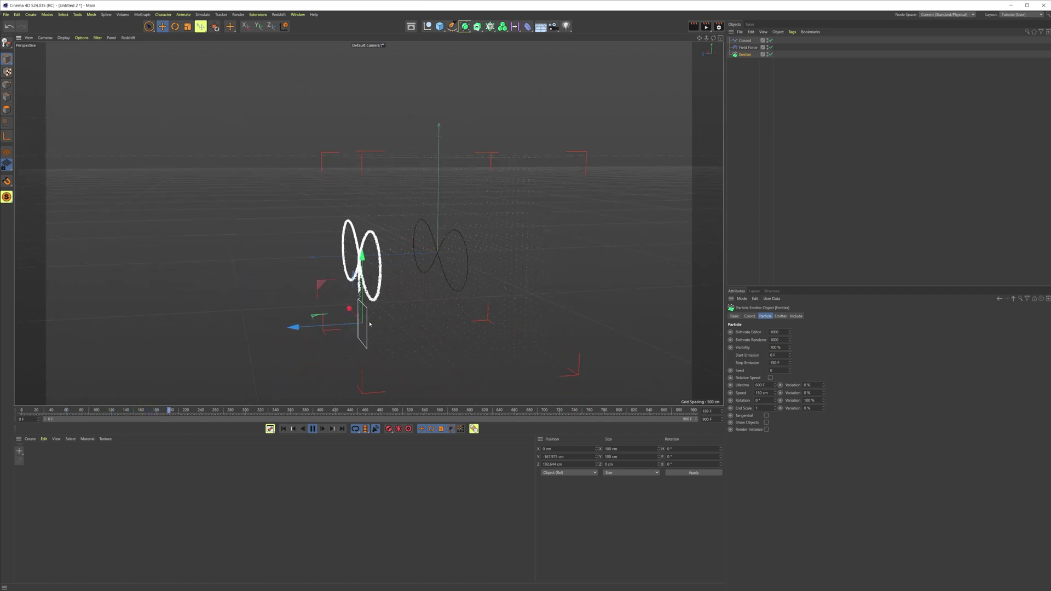
- Rotate the Emitter's heading to about 76° with it nearer the spline, play the simulation, and rewind to the start
{"action": "key", "text": "r"}
{"action": "key", "text": "t"}
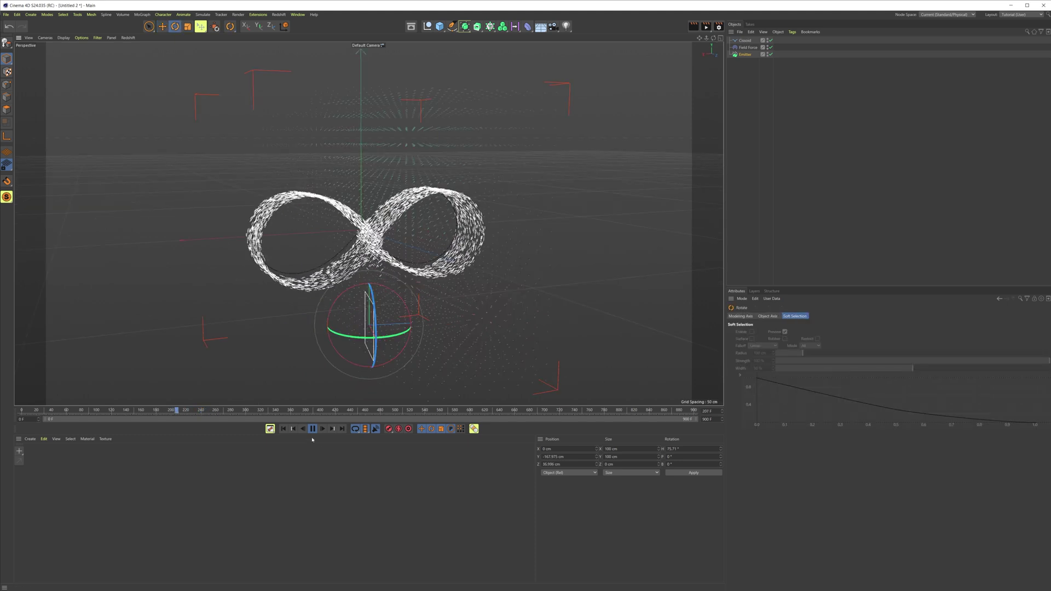
{"action": "left_click", "coordinate": [313, 429]}
{"action": "left_click", "coordinate": [283, 428]}
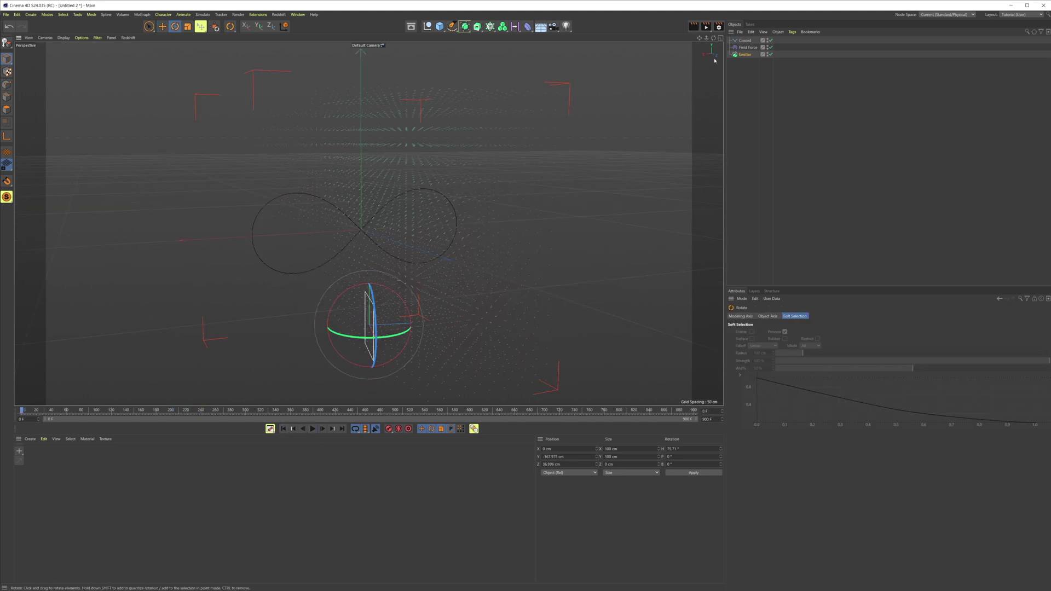
- Set the Emitter's X-Size and Y-Size to 10 cm
{"action": "left_click", "coordinate": [744, 55]}
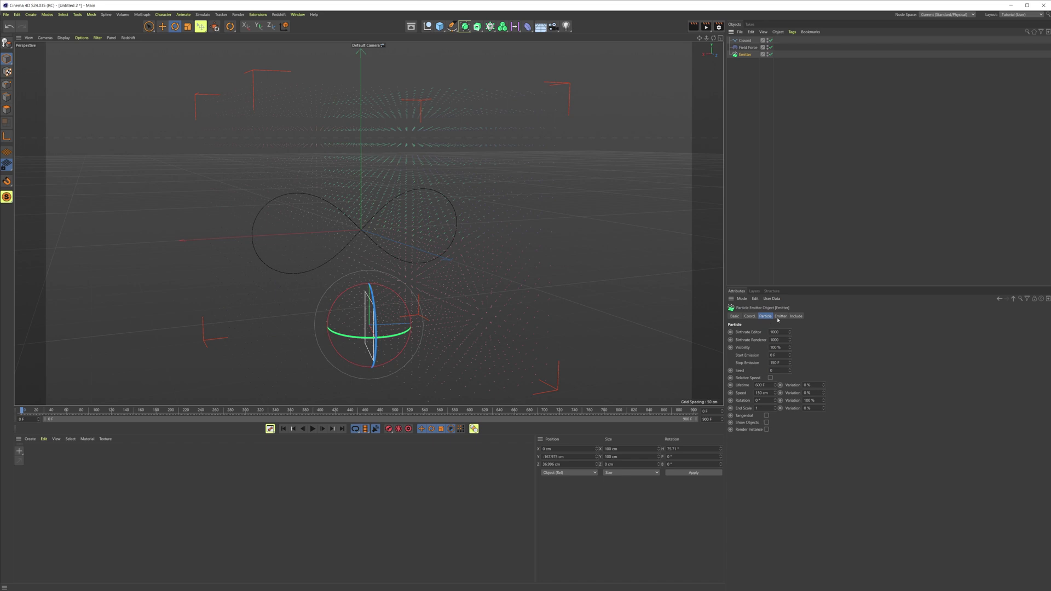
{"action": "left_click", "coordinate": [781, 317]}
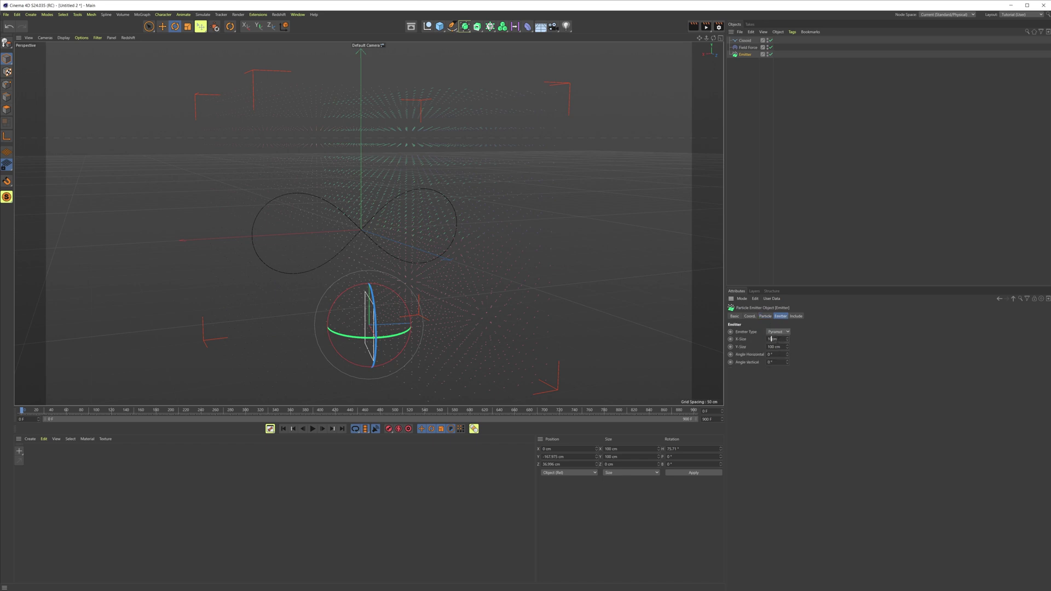
{"action": "left_click", "coordinate": [774, 347]}
{"action": "key", "text": "BackSpace"}
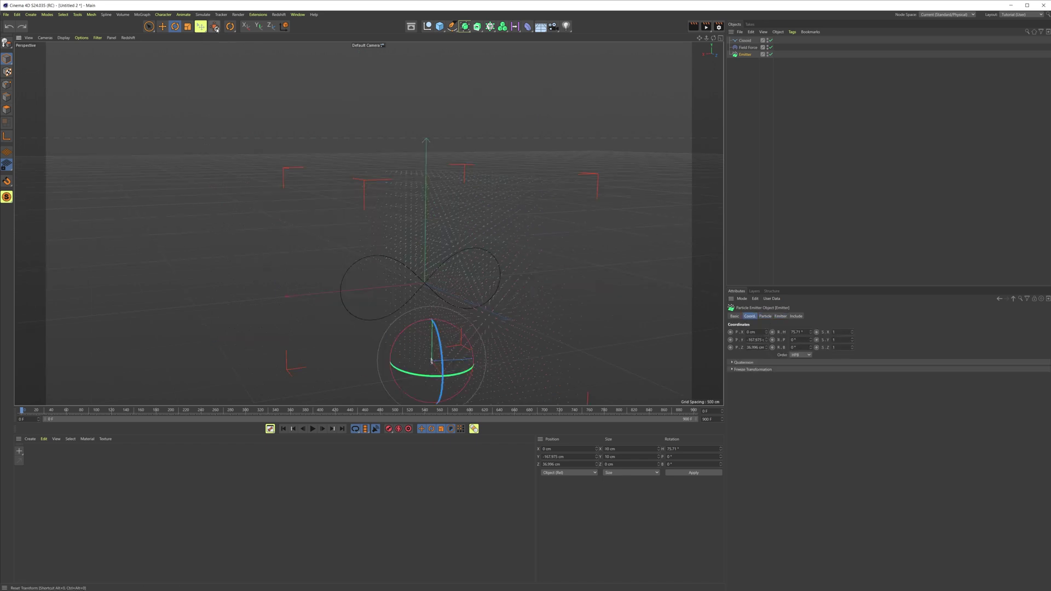
- Reset the Emitter's transform, play the simulation while viewing the figure-eight flow from different angles, and rewind to the start
{"action": "left_click", "coordinate": [215, 27]}
{"action": "scroll", "coordinate": [462, 291], "scroll_direction": "up", "scroll_amount": 5}
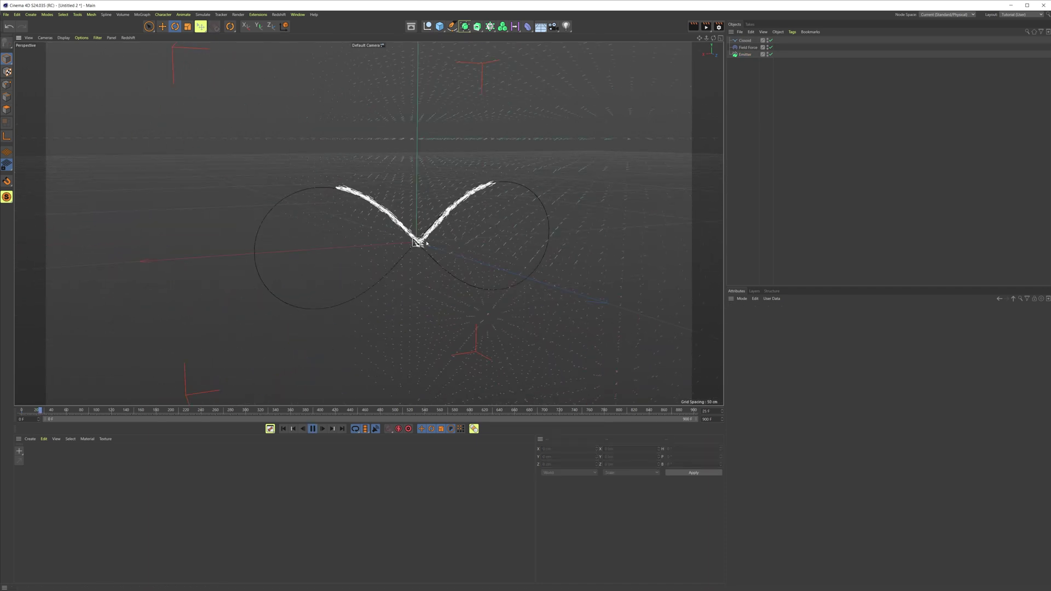
{"action": "left_click_drag", "start_coordinate": [386, 246], "coordinate": [242, 254], "text": "alt"}
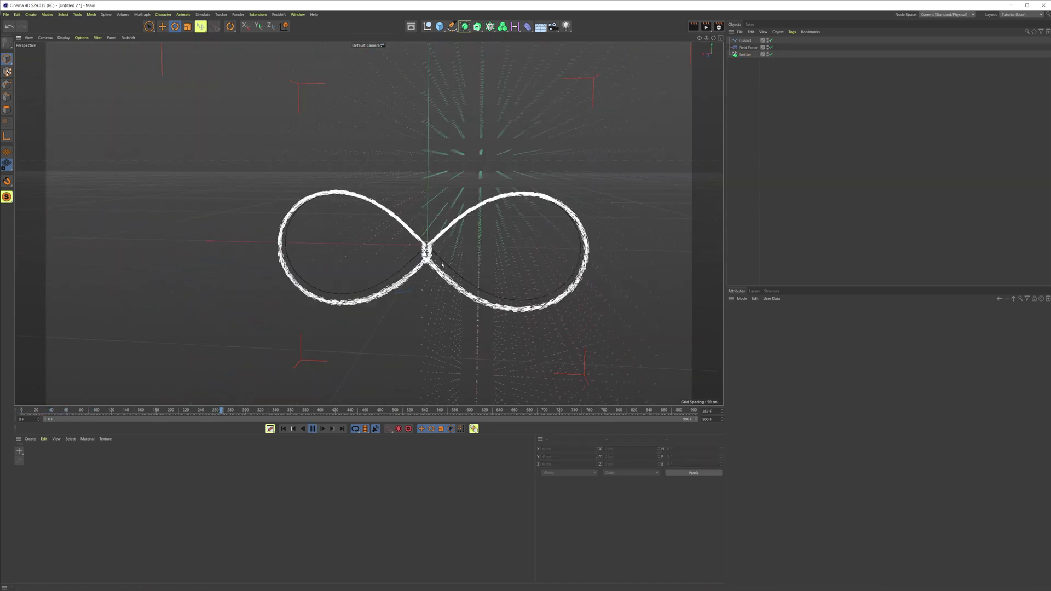
{"action": "left_click_drag", "start_coordinate": [478, 254], "coordinate": [453, 306], "text": "alt"}
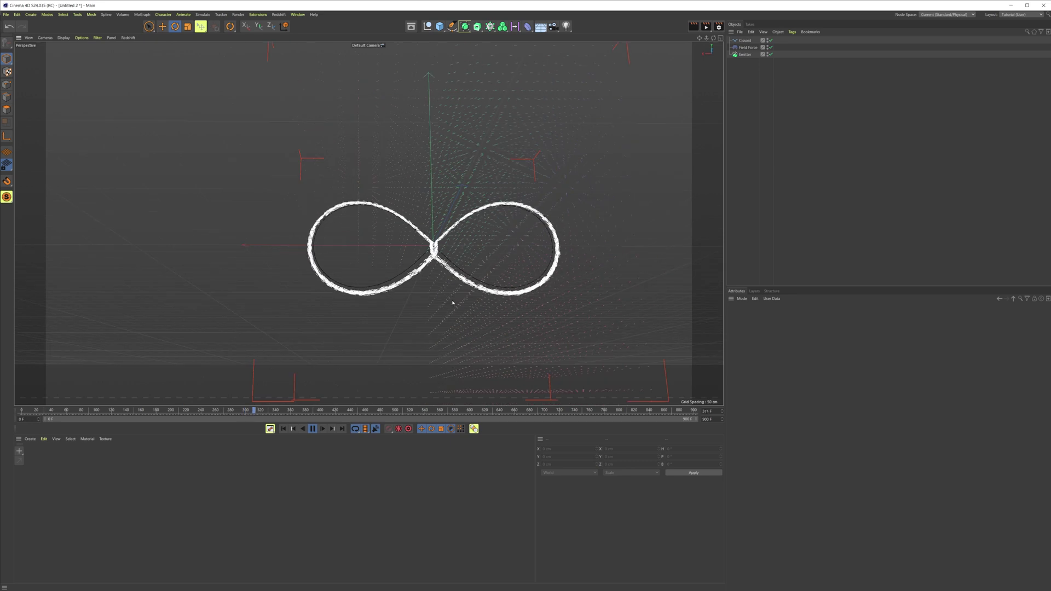
{"action": "left_click", "coordinate": [313, 429]}
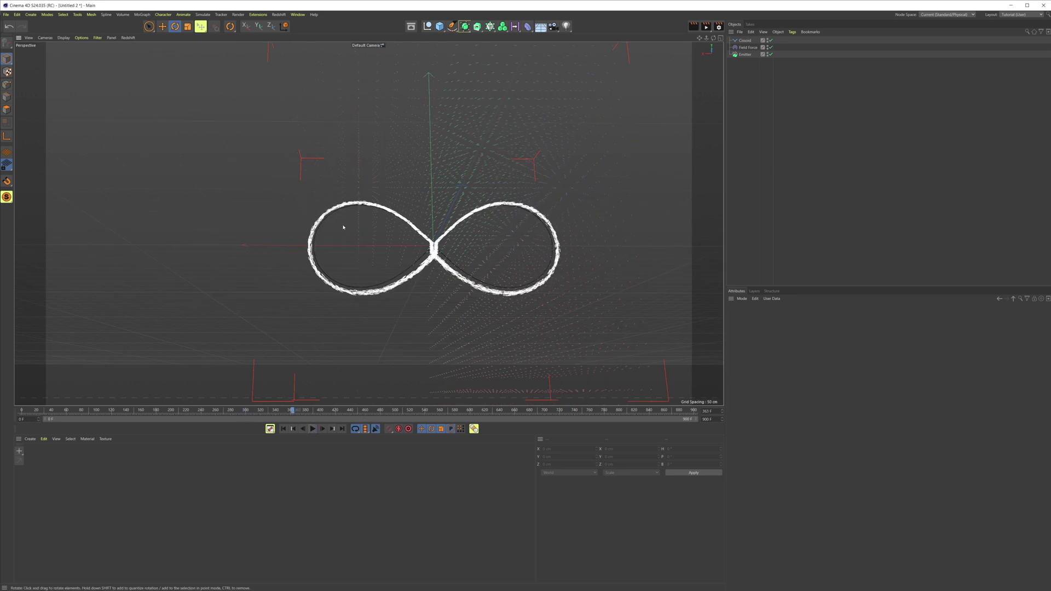
{"action": "left_click", "coordinate": [293, 429]}
- Add a Turbulence force to the scene and open its object properties
{"action": "left_click", "coordinate": [202, 14]}
{"action": "mouse_move", "coordinate": [227, 60]}
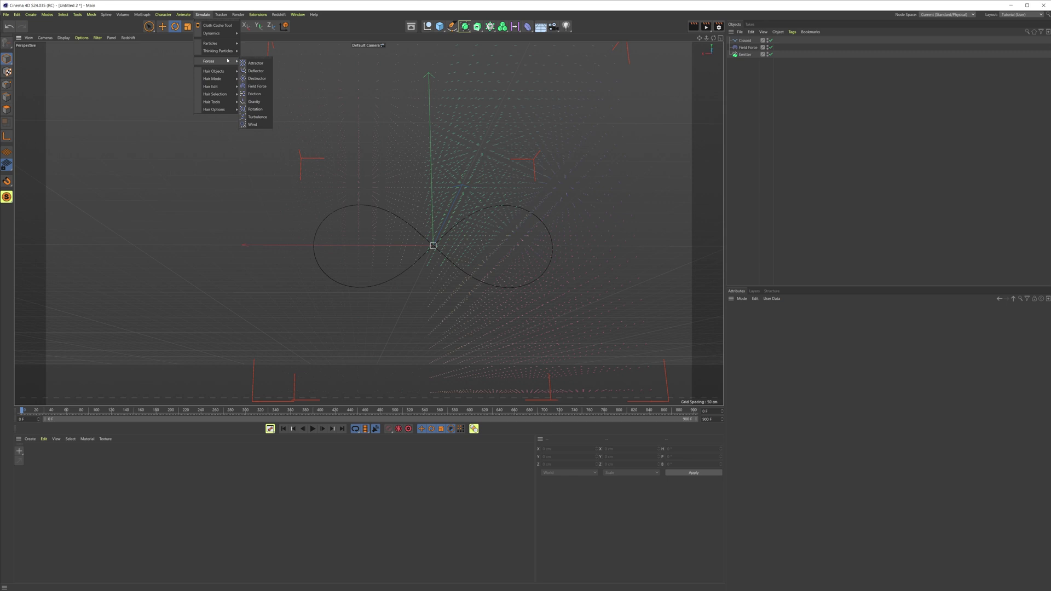
{"action": "left_click", "coordinate": [259, 116]}
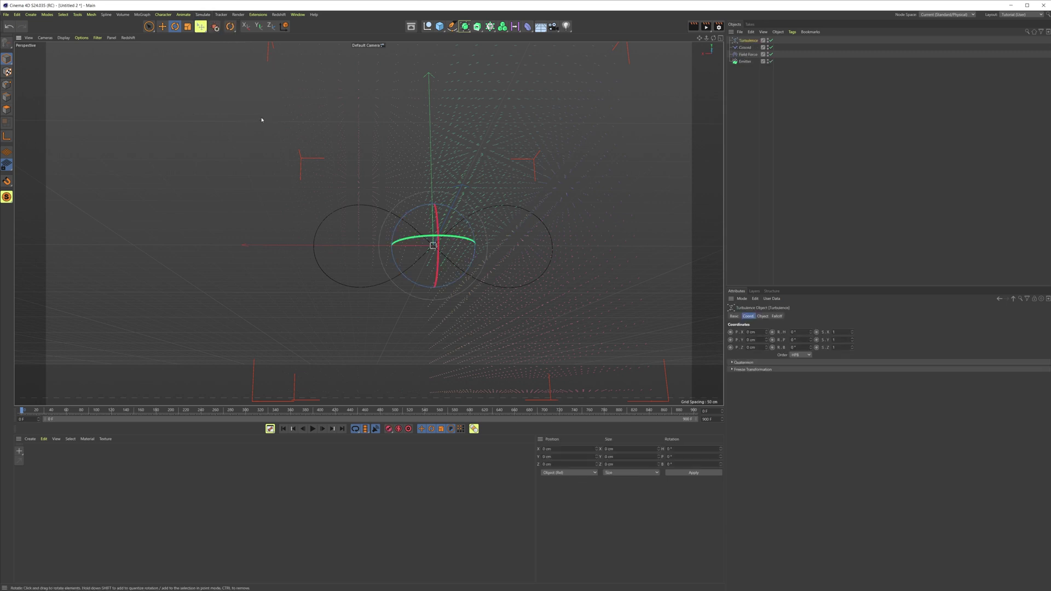
{"action": "left_click", "coordinate": [763, 316]}
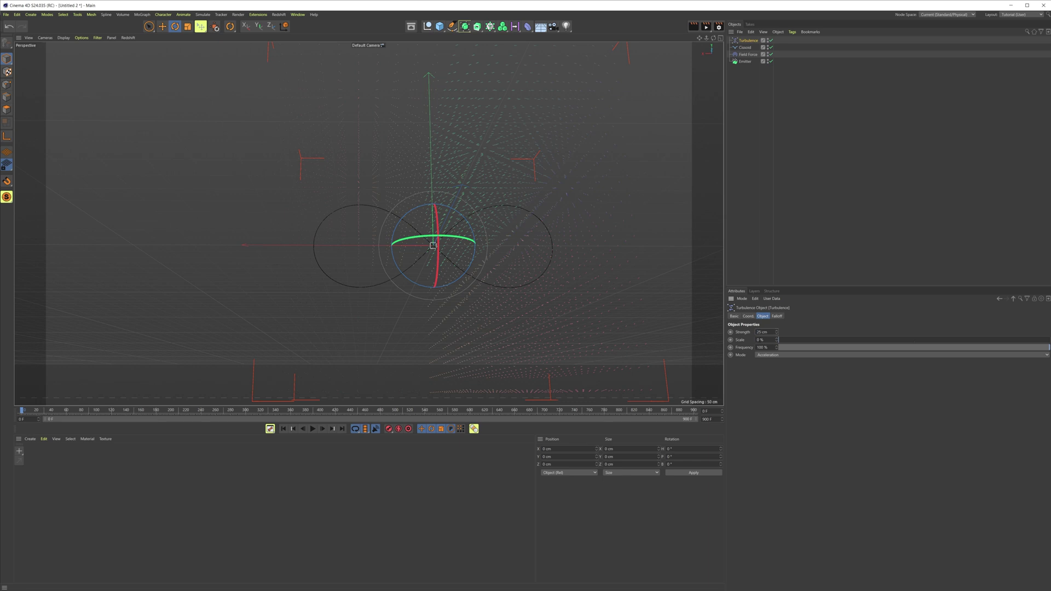
- Set the Turbulence force's Scale to 25% and deselect it
{"action": "left_click", "coordinate": [758, 340]}
{"action": "type", "text": "25"}
{"action": "key", "text": "Return"}
{"action": "left_click", "coordinate": [452, 311]}
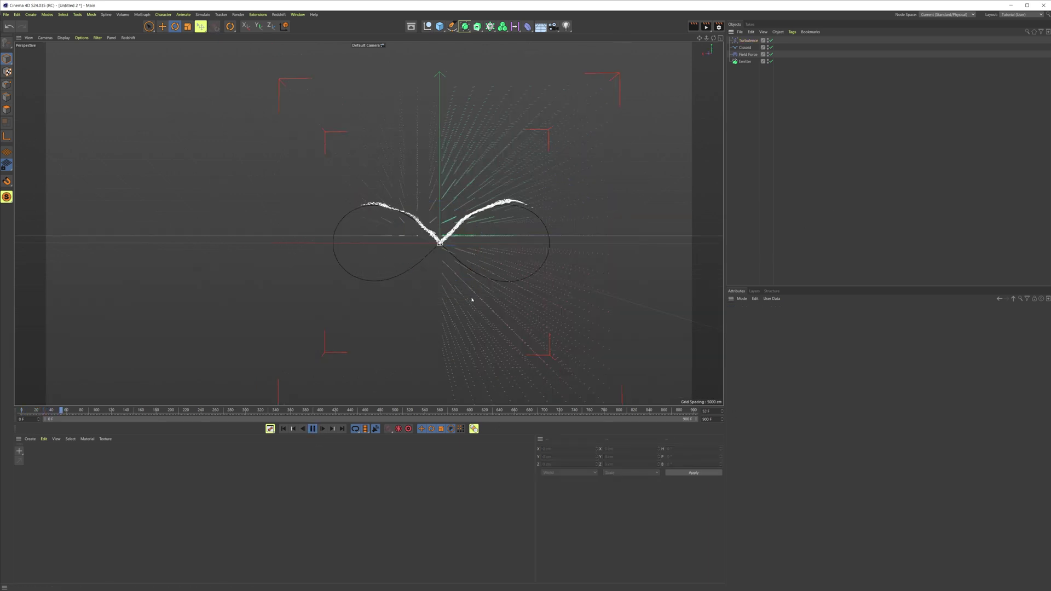
- Examine the turbulent particle flow along the lemniscate from different angles during playback, and rewind to the start
{"action": "mouse_move", "coordinate": [471, 269]}
{"action": "left_mouse_down", "text": "alt"}
{"action": "mouse_move", "coordinate": [486, 273]}
{"action": "mouse_move", "coordinate": [462, 267]}
{"action": "left_mouse_up", "text": "alt"}
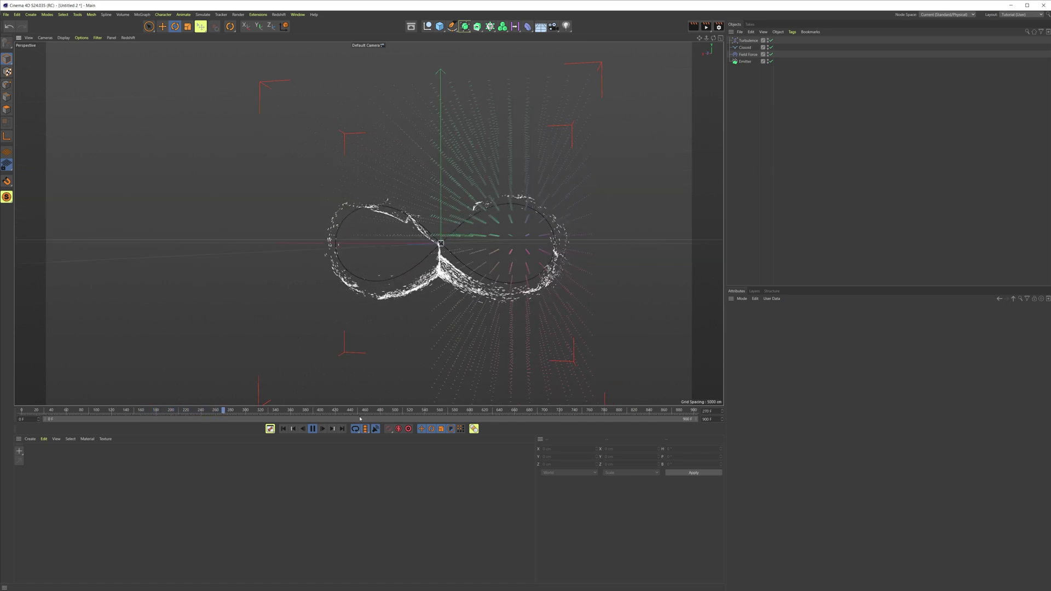
{"action": "left_click_drag", "start_coordinate": [369, 223], "coordinate": [492, 275], "text": "alt"}
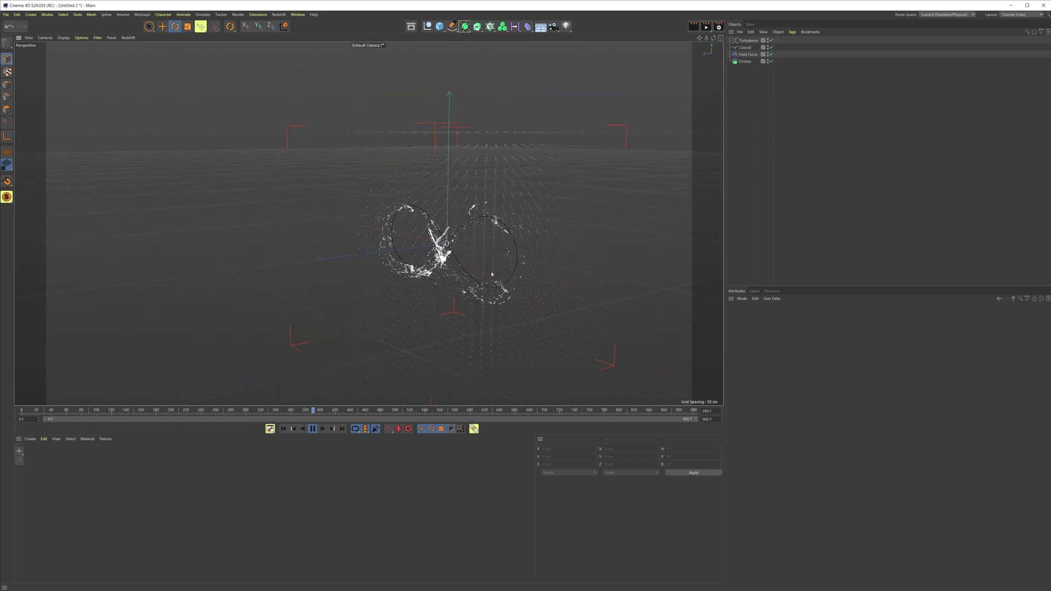
{"action": "left_click", "coordinate": [313, 428]}
{"action": "left_click", "coordinate": [284, 430]}
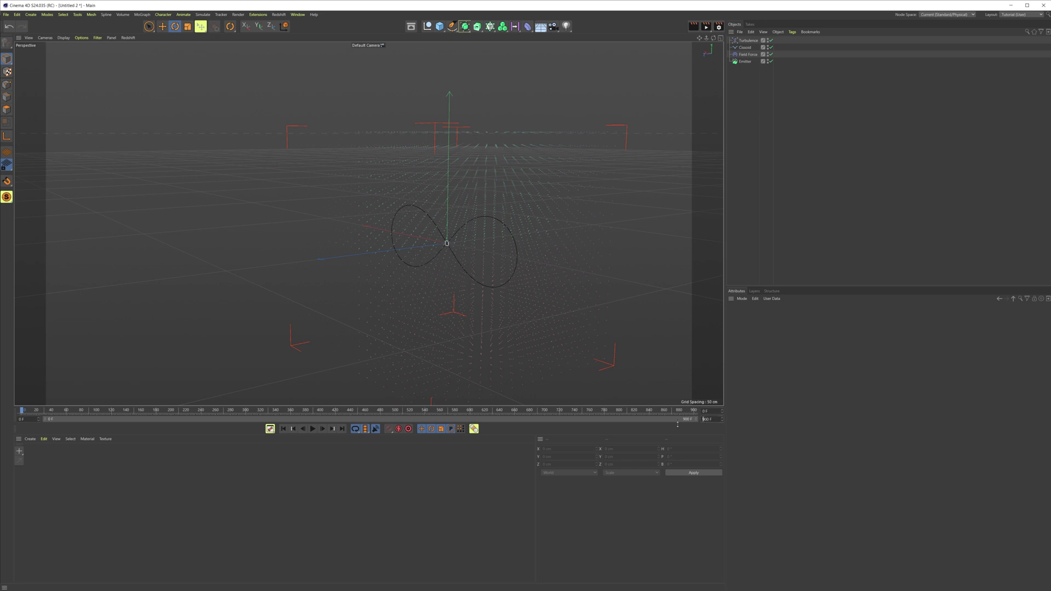
- Set the project's end frame to 400 and view the lemniscate closer from the front
{"action": "key", "text": "Return"}
{"action": "scroll", "coordinate": [441, 277], "scroll_direction": "up", "scroll_amount": 4}
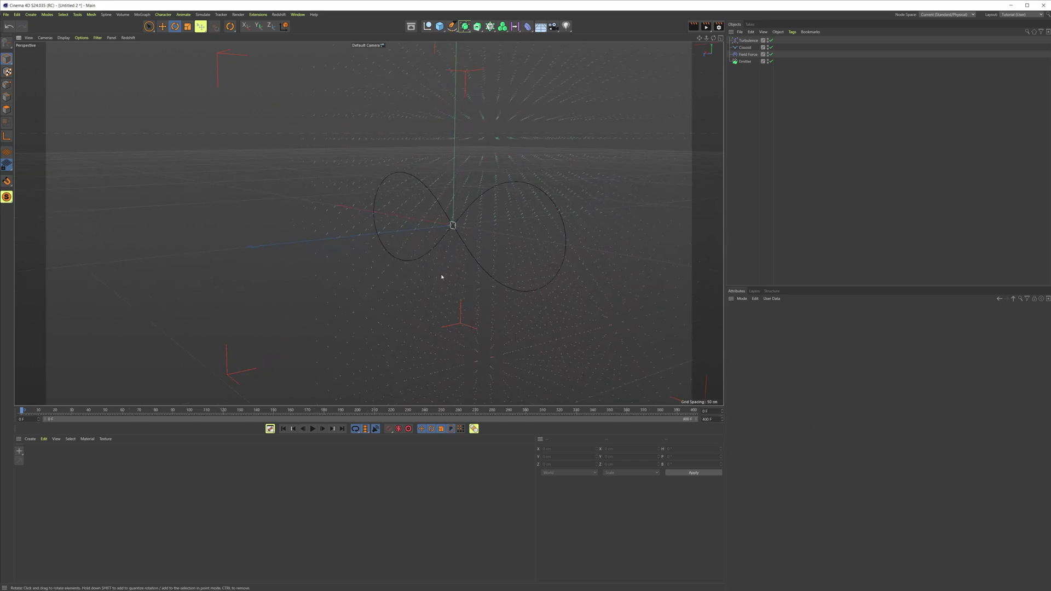
{"action": "mouse_move", "coordinate": [454, 218]}
{"action": "left_mouse_down", "text": "alt"}
{"action": "mouse_move", "coordinate": [518, 217]}
{"action": "mouse_move", "coordinate": [442, 216]}
{"action": "left_mouse_up", "text": "alt"}
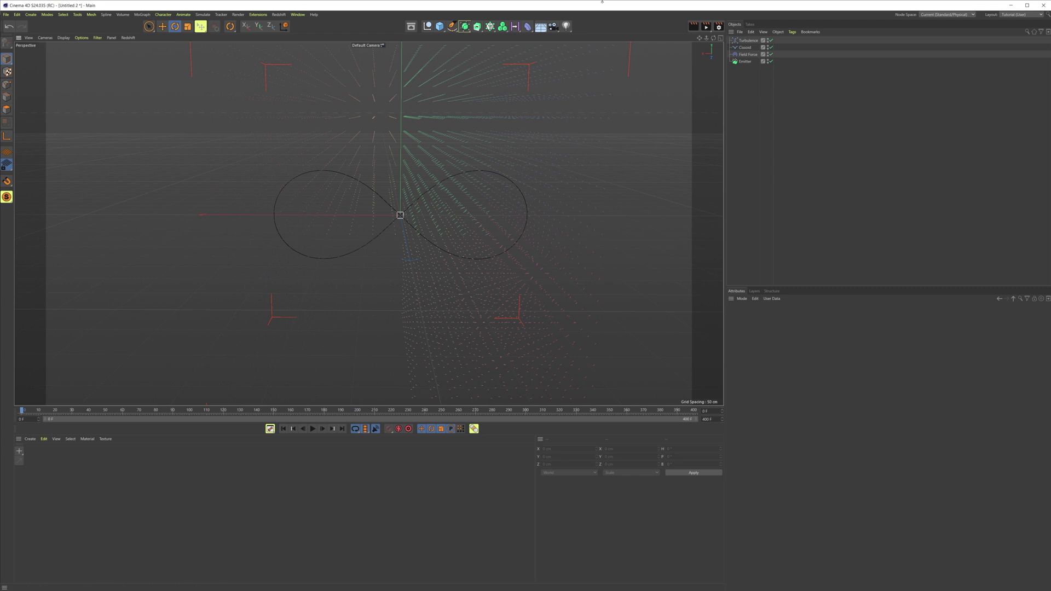
- Add a MoGraph Tracer for the Emitter's particles, view the figure-eight trails from several angles during playback, and stop the simulation
{"action": "left_click", "coordinate": [744, 62]}
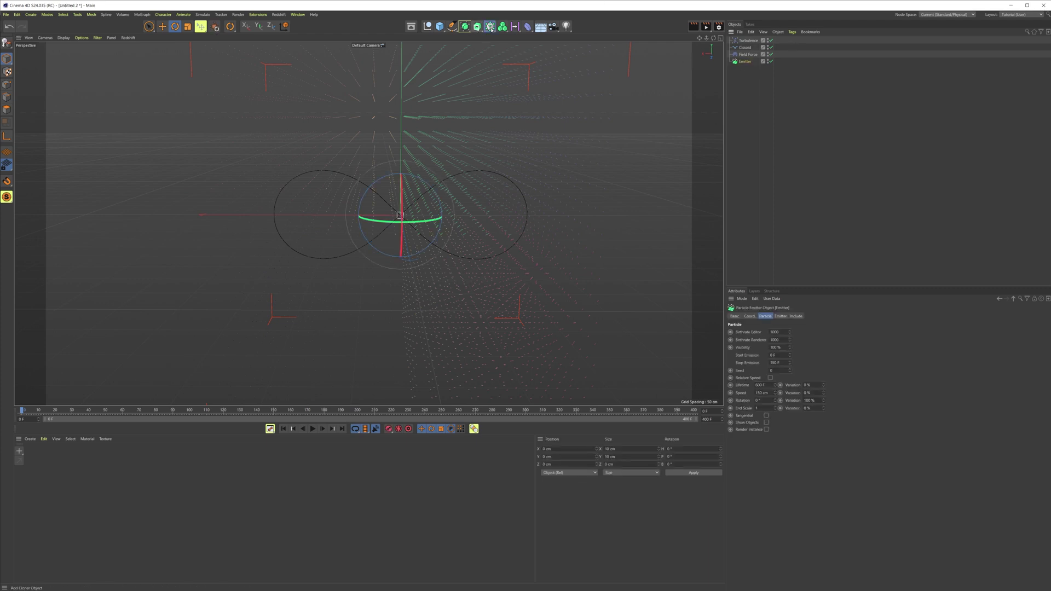
{"action": "left_click", "coordinate": [490, 27]}
{"action": "left_click", "coordinate": [513, 65]}
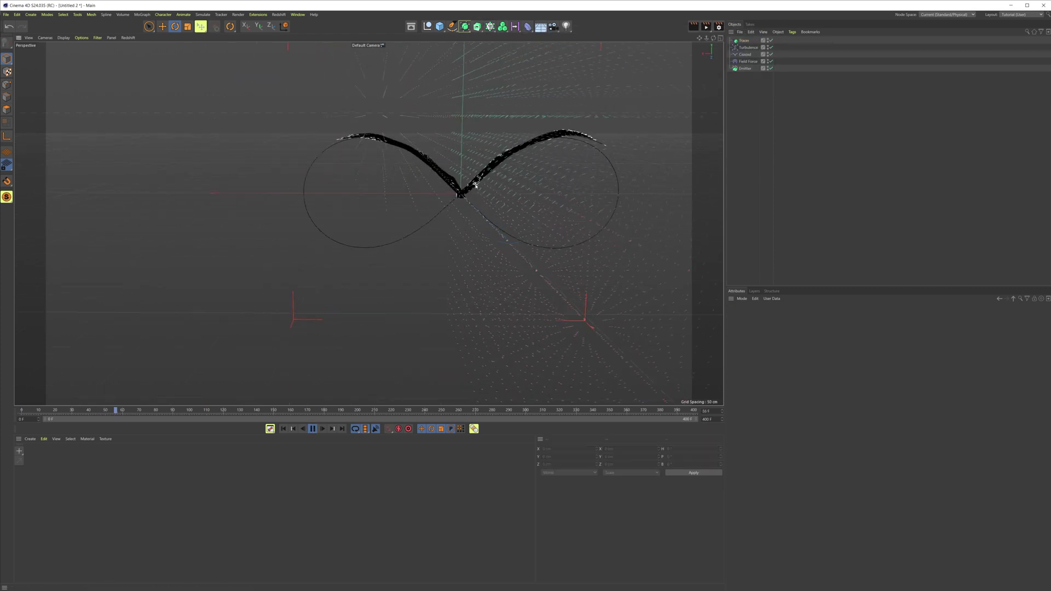
{"action": "scroll", "coordinate": [477, 183], "scroll_direction": "up", "scroll_amount": 2}
{"action": "mouse_move", "coordinate": [477, 182]}
{"action": "left_mouse_down", "text": "alt"}
{"action": "mouse_move", "coordinate": [500, 195]}
{"action": "mouse_move", "coordinate": [495, 183]}
{"action": "left_mouse_up", "text": "alt"}
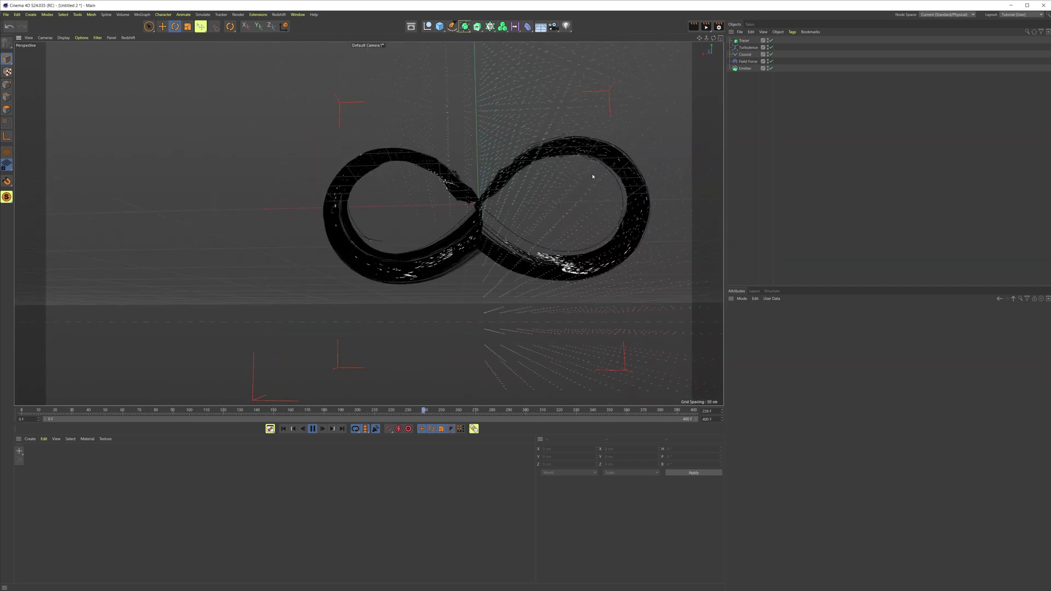
{"action": "left_click_drag", "start_coordinate": [591, 174], "coordinate": [403, 176], "text": "alt"}
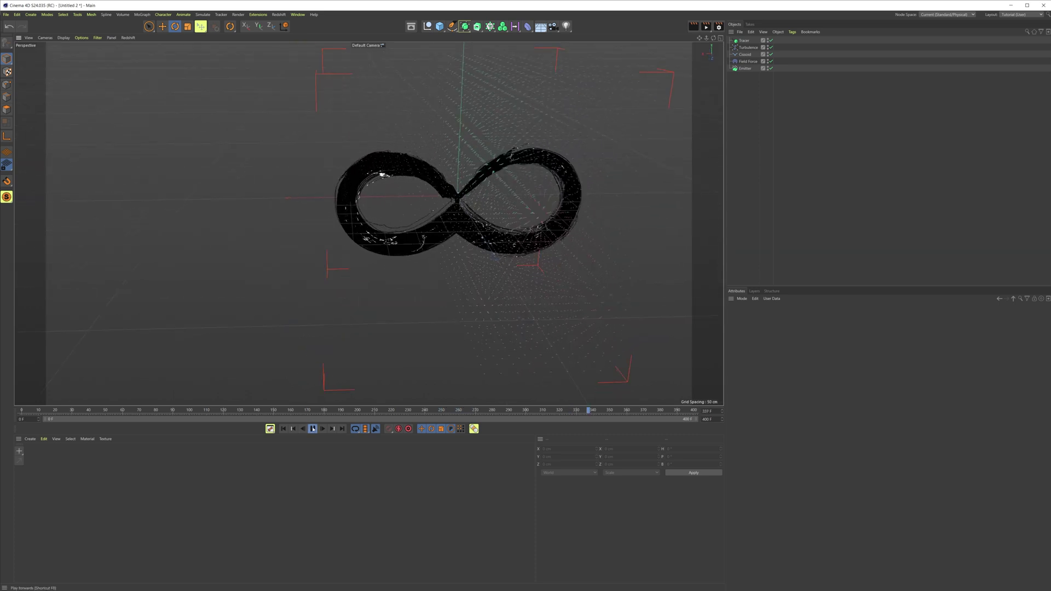
{"action": "left_click", "coordinate": [313, 428]}
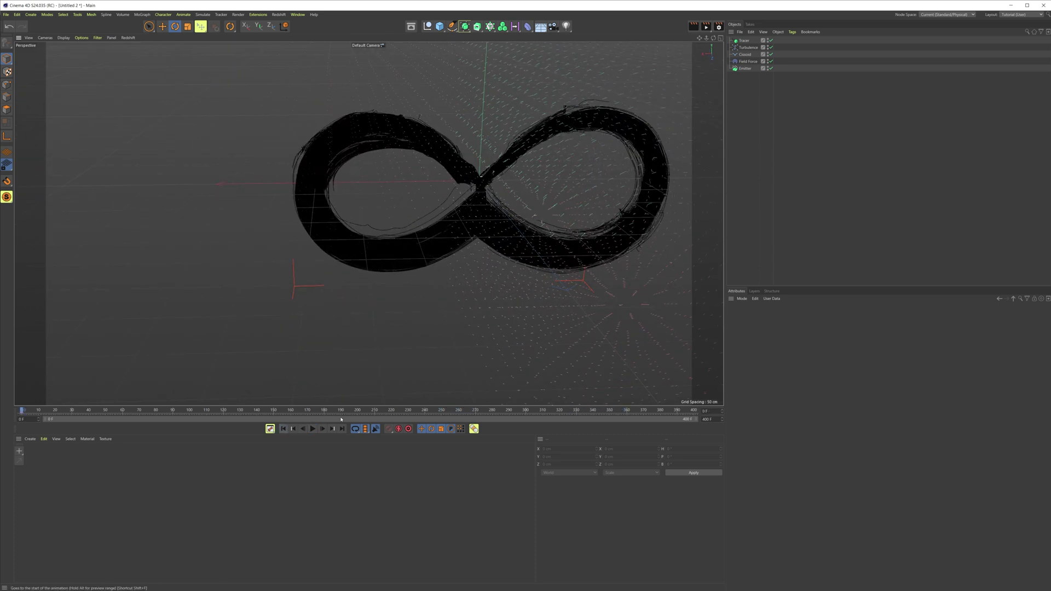
- Select the Turbulence force and examine the particle trails from different angles while the simulation plays
{"action": "left_click", "coordinate": [748, 47]}
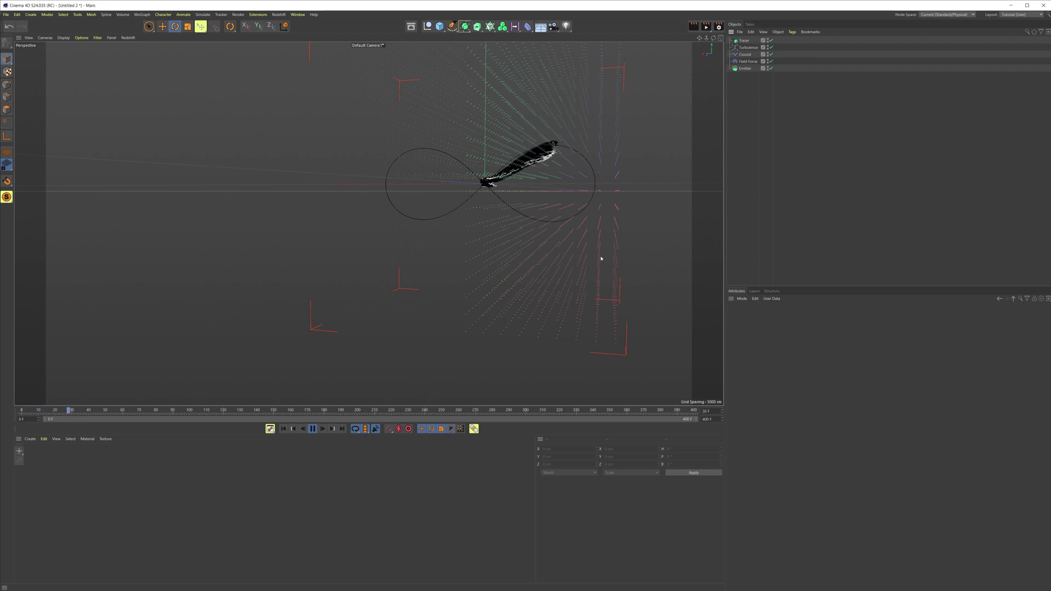
{"action": "left_click_drag", "start_coordinate": [550, 183], "coordinate": [582, 195], "text": "alt"}
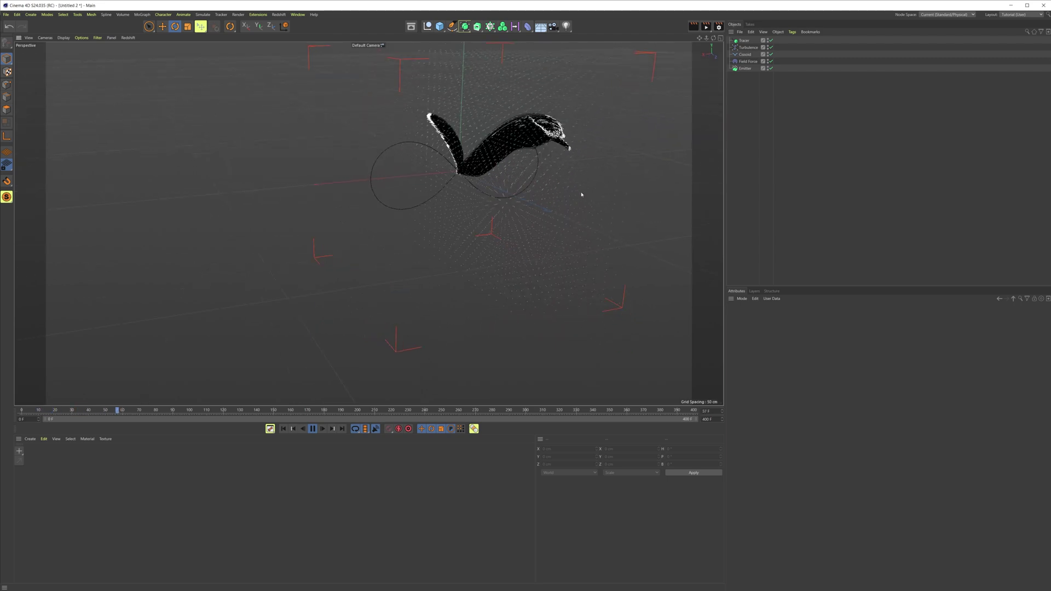
{"action": "left_click_drag", "start_coordinate": [496, 191], "coordinate": [729, 120], "text": "alt"}
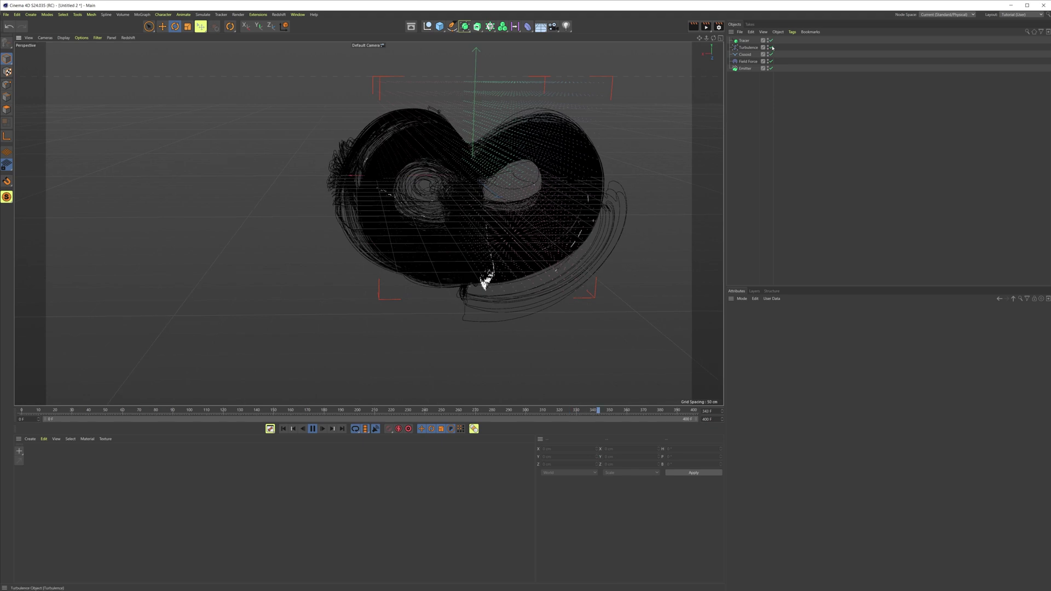
- Turn off the Display Box option of the Field Force
{"action": "left_click", "coordinate": [744, 62]}
{"action": "left_click", "coordinate": [783, 316]}
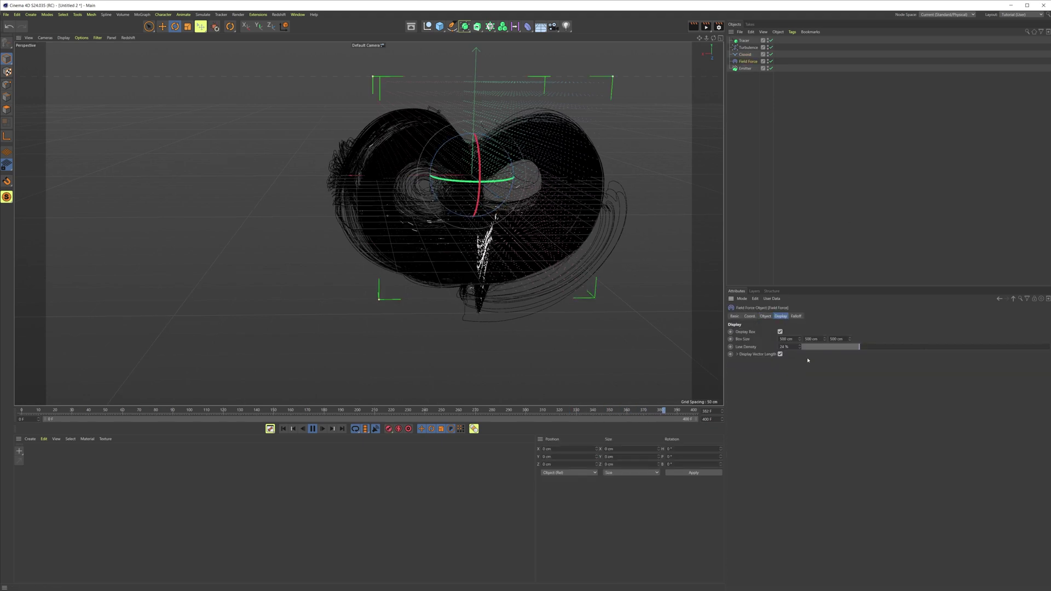
{"action": "left_click", "coordinate": [781, 332]}
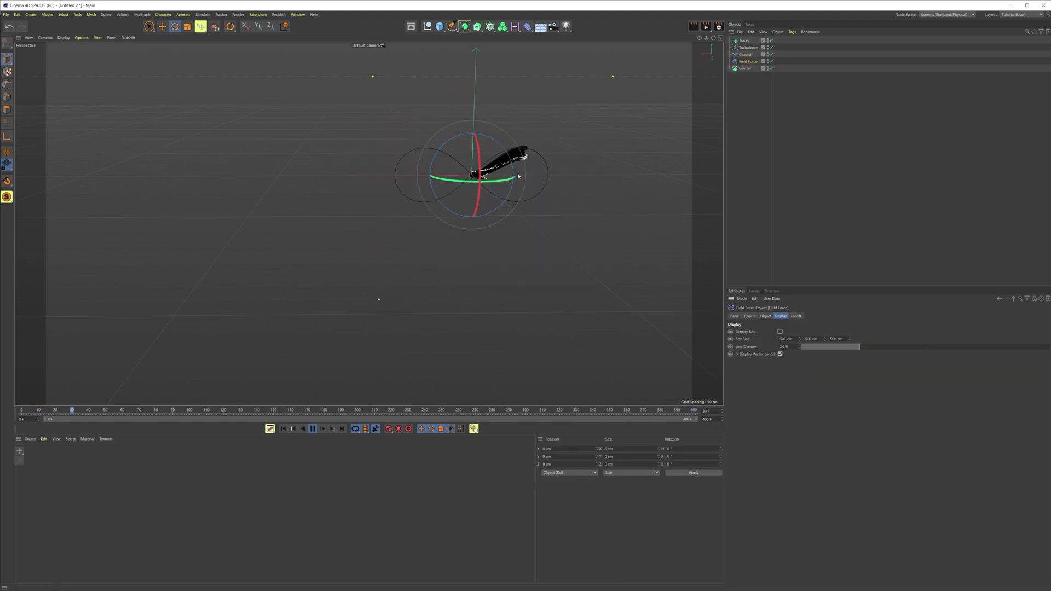
- Deselect the Field Force and examine the traced trails around the lemniscate from different angles during playback
{"action": "left_click_drag", "start_coordinate": [518, 175], "coordinate": [487, 180], "text": "alt"}
{"action": "left_click", "coordinate": [749, 170]}
{"action": "middle_click_drag", "start_coordinate": [570, 195], "coordinate": [484, 205], "text": "alt"}
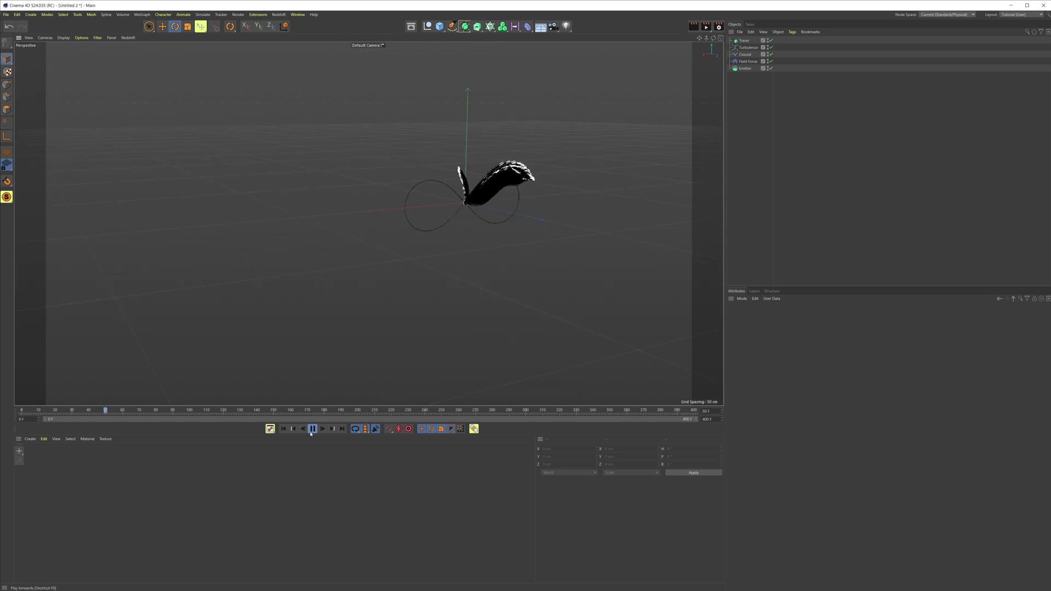
{"action": "scroll", "coordinate": [486, 217], "scroll_direction": "up", "scroll_amount": 3}
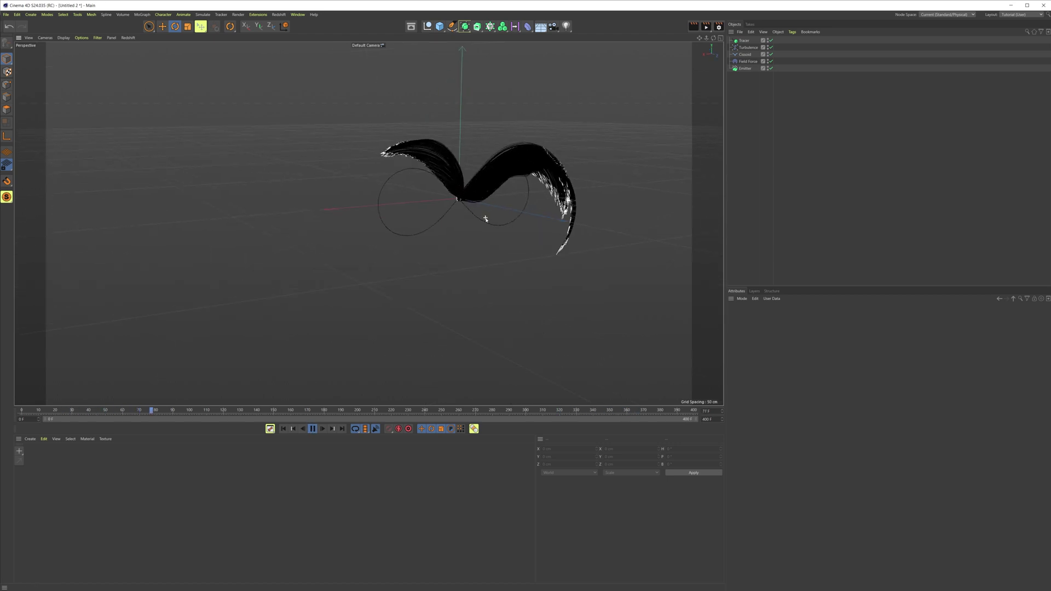
{"action": "left_click_drag", "start_coordinate": [485, 217], "coordinate": [456, 216], "text": "alt"}
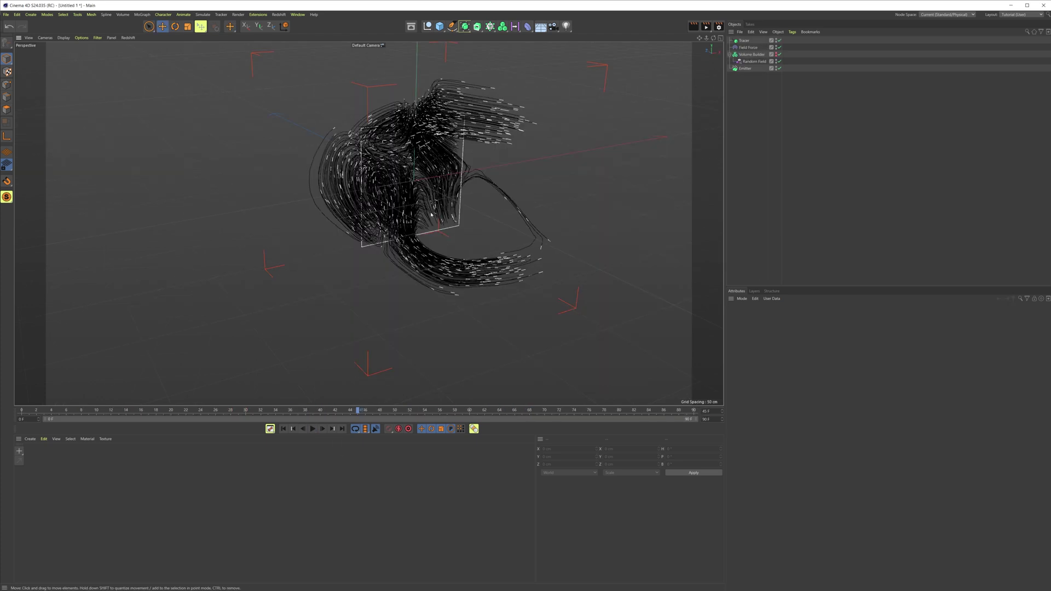
- Add a Redshift Object tag to the Tracer in the curl-noise scene and set its curve mode to Hair Strands
{"action": "left_click_drag", "start_coordinate": [518, 140], "coordinate": [437, 188], "text": "alt"}
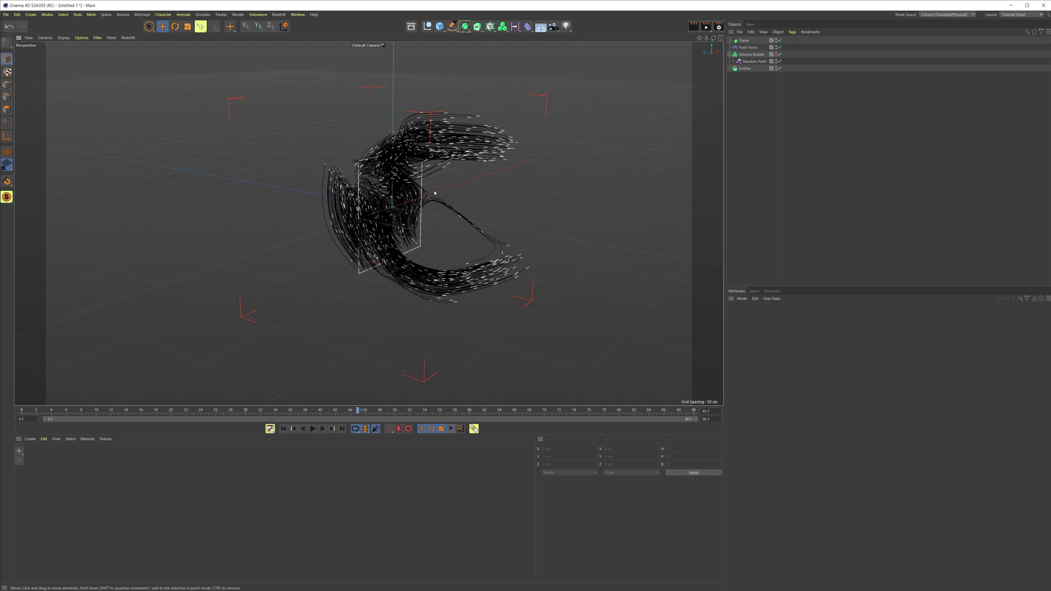
{"action": "scroll", "coordinate": [425, 207], "scroll_direction": "up", "scroll_amount": 3}
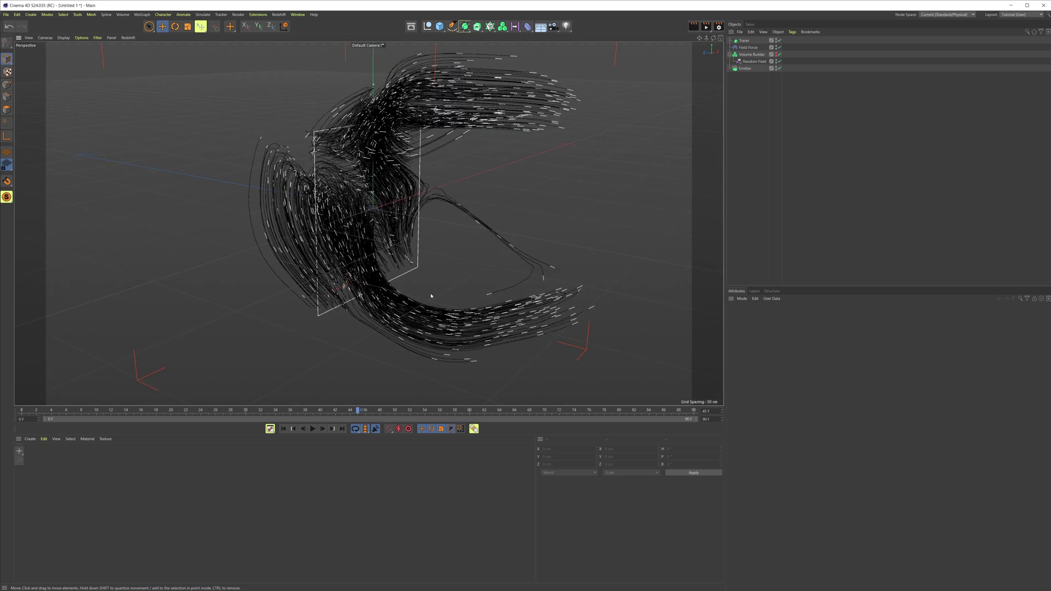
{"action": "right_click", "coordinate": [744, 42]}
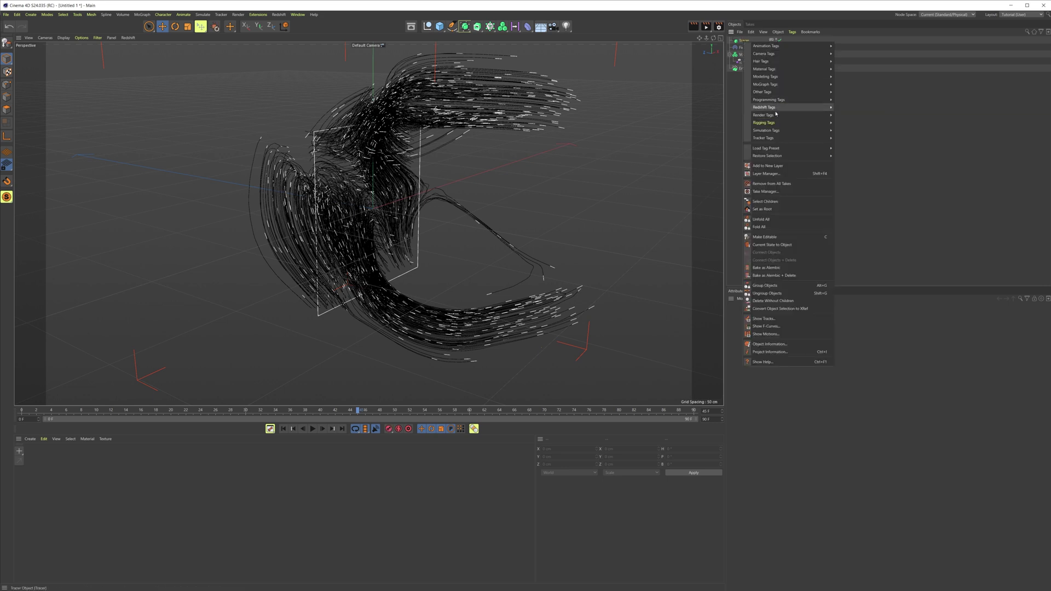
{"action": "mouse_move", "coordinate": [799, 107]}
{"action": "left_click", "coordinate": [855, 115]}
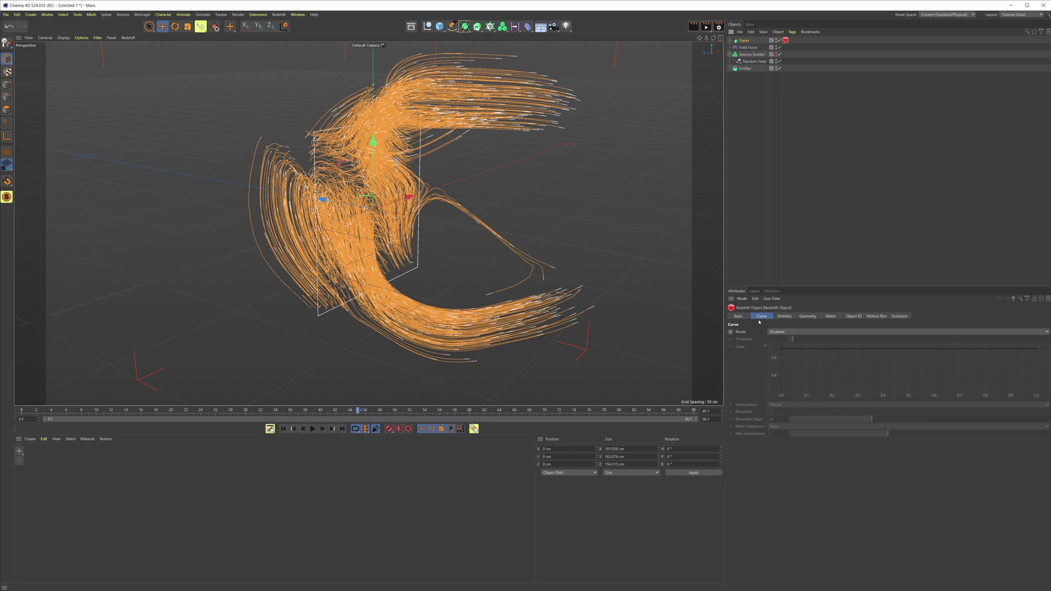
{"action": "left_click", "coordinate": [792, 332]}
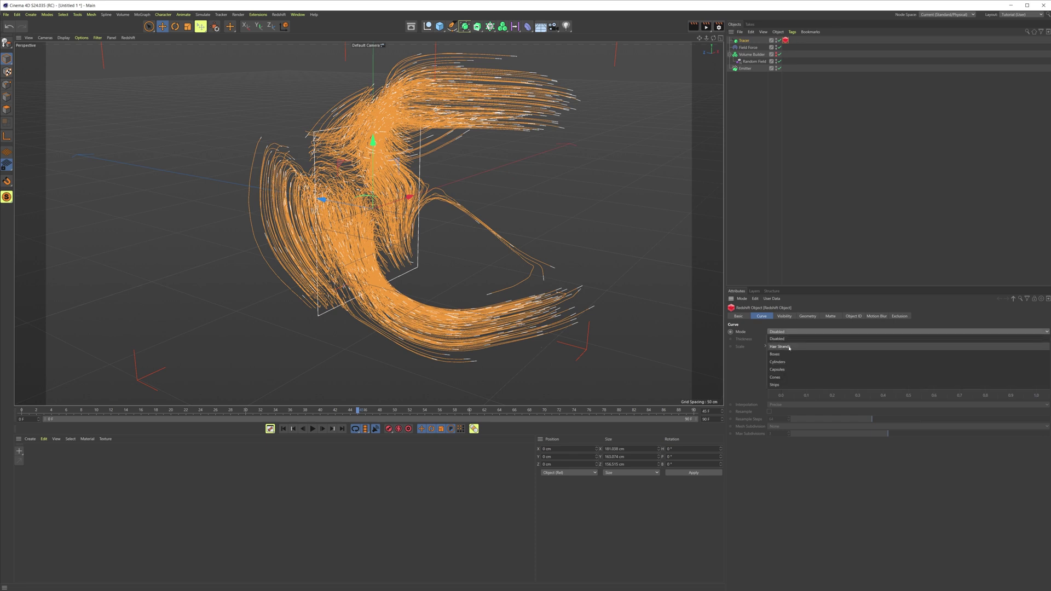
{"action": "left_click", "coordinate": [789, 348]}
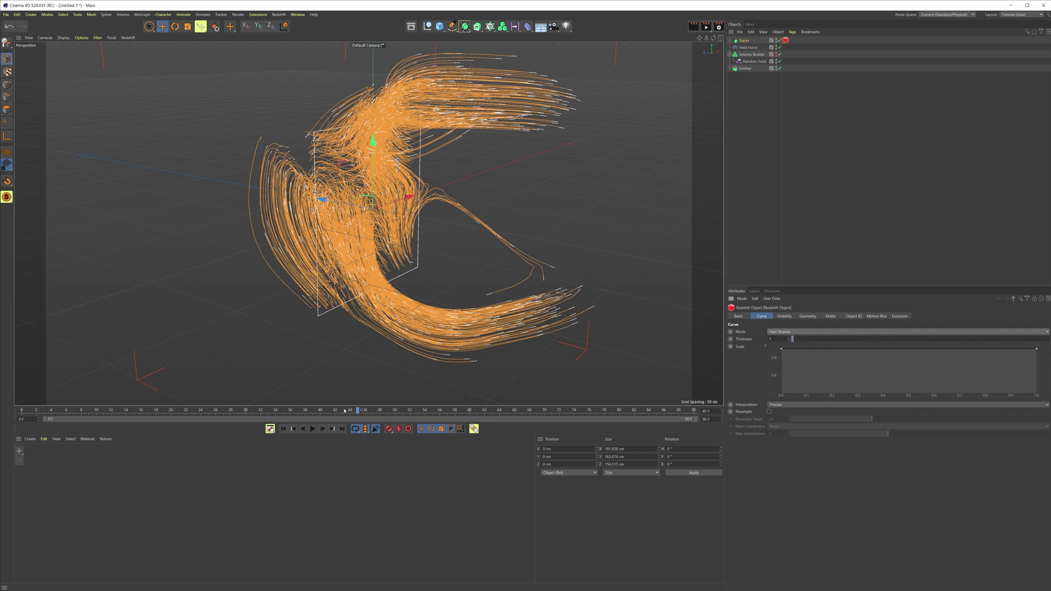
- Open the Redshift RenderView and frame the curl-noise trails to preview the rendered hair strands
{"action": "left_click", "coordinate": [280, 15]}
{"action": "left_click", "coordinate": [290, 69]}
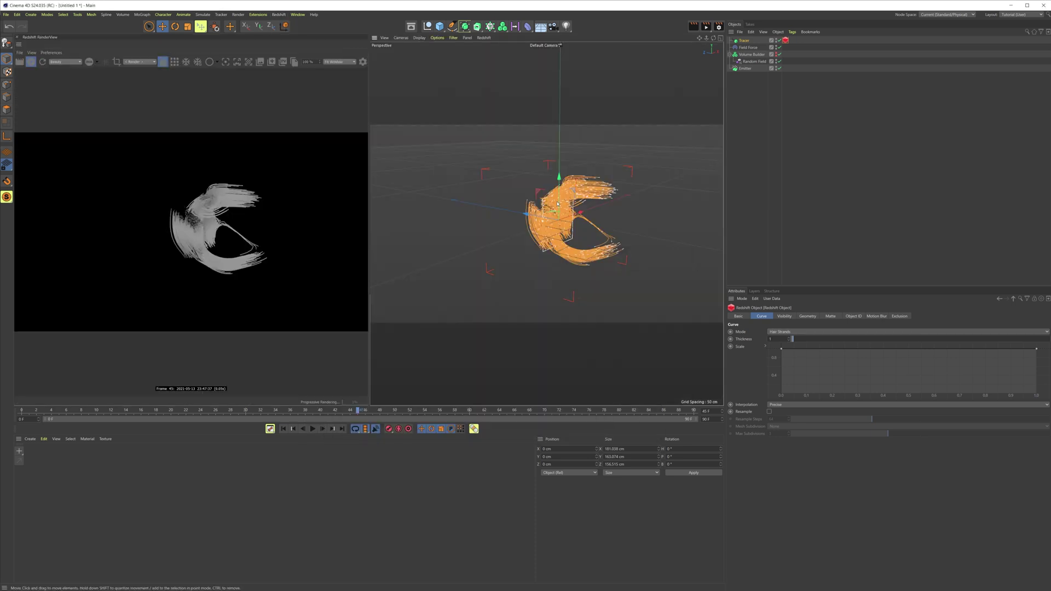
{"action": "left_click_drag", "start_coordinate": [538, 192], "coordinate": [521, 214], "text": "alt"}
{"action": "scroll", "coordinate": [595, 223], "scroll_direction": "up", "scroll_amount": 3}
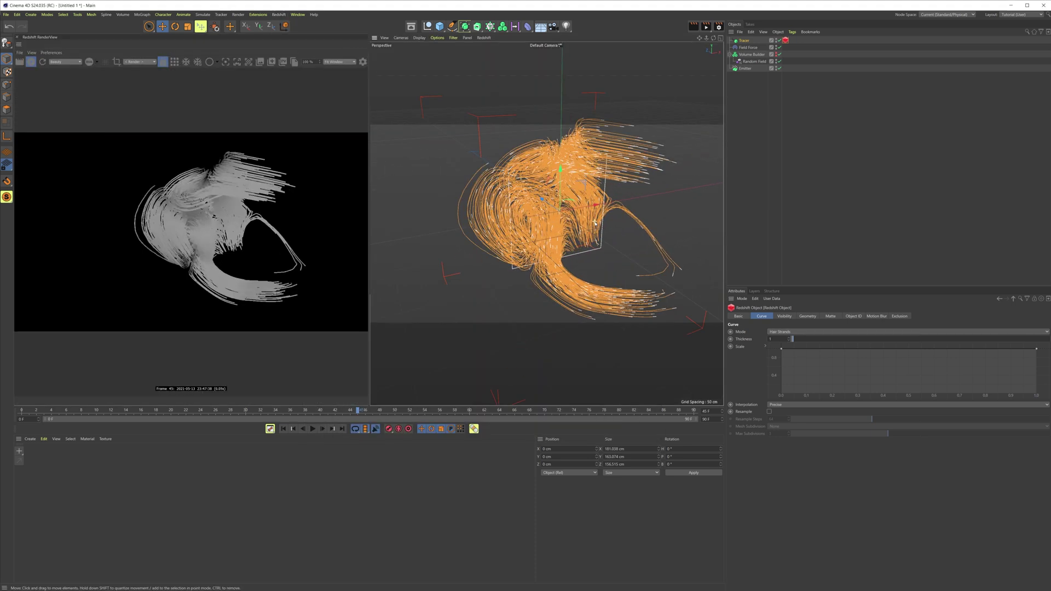
{"action": "mouse_move", "coordinate": [596, 224]}
{"action": "left_mouse_down", "text": "alt"}
{"action": "mouse_move", "coordinate": [523, 228]}
{"action": "mouse_move", "coordinate": [603, 218]}
{"action": "left_mouse_up", "text": "alt"}
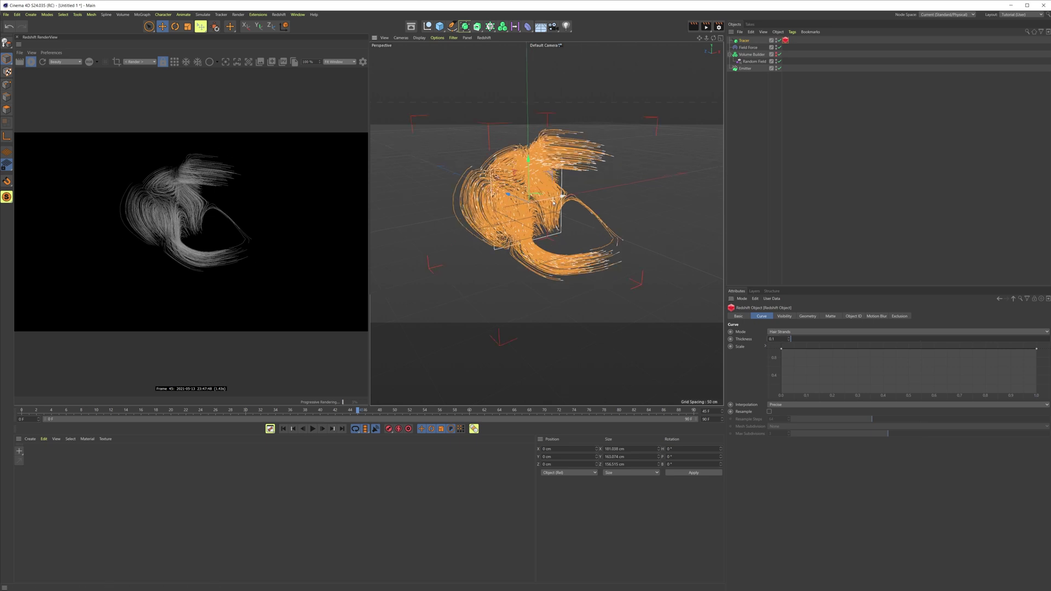
- Reshape the Redshift tag's curve Scale graph so the strands taper smoothly to zero at their far end
{"action": "left_click_drag", "start_coordinate": [1038, 350], "coordinate": [980, 365]}
{"action": "left_click_drag", "start_coordinate": [1038, 396], "coordinate": [1037, 395]}
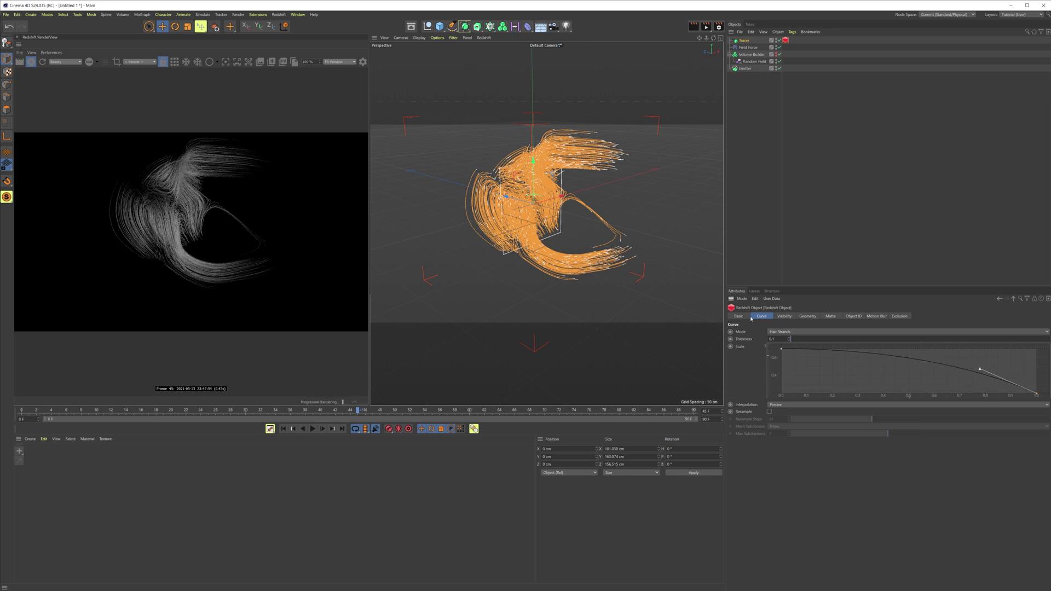
{"action": "scroll", "coordinate": [534, 235], "scroll_direction": "up", "scroll_amount": 2}
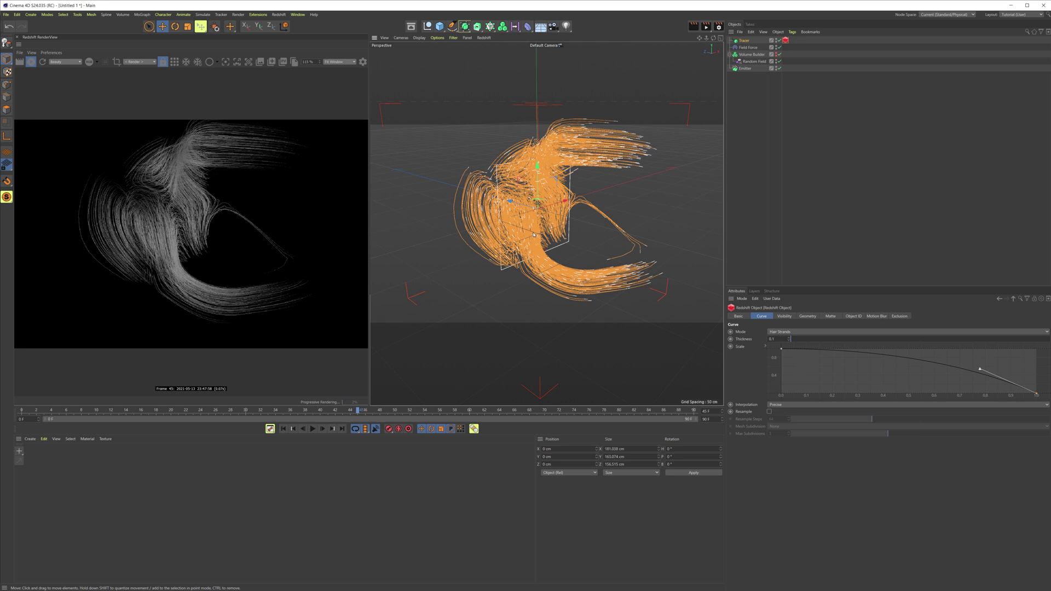
{"action": "left_click_drag", "start_coordinate": [533, 235], "coordinate": [572, 176], "text": "alt"}
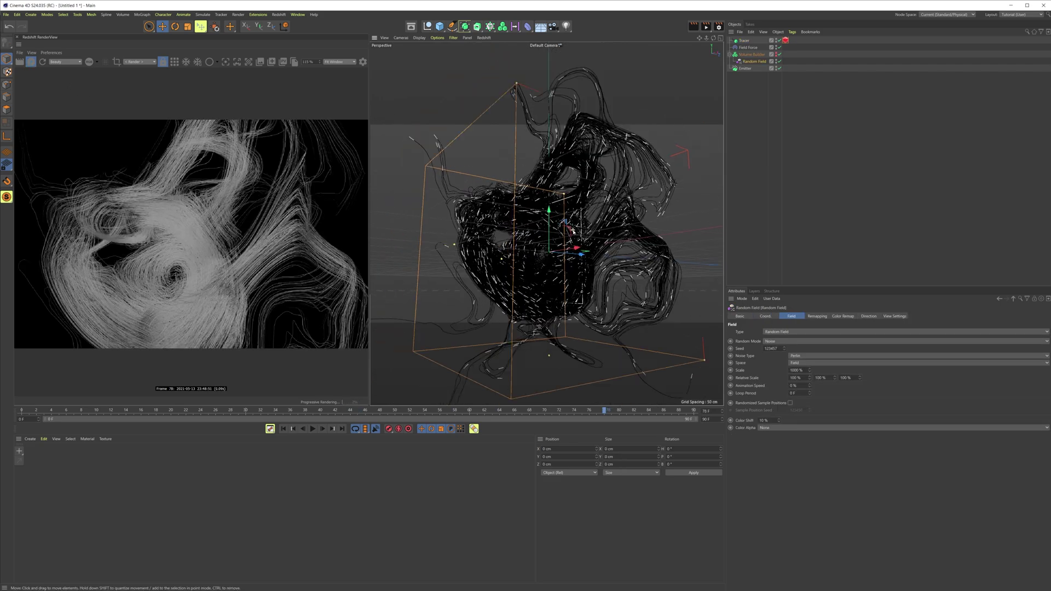
- Frame the denser curl-noise trails from a new angle and create a standard Redshift Material
{"action": "left_click_drag", "start_coordinate": [573, 236], "coordinate": [635, 239], "text": "alt"}
{"action": "scroll", "coordinate": [460, 214], "scroll_direction": "up", "scroll_amount": 6}
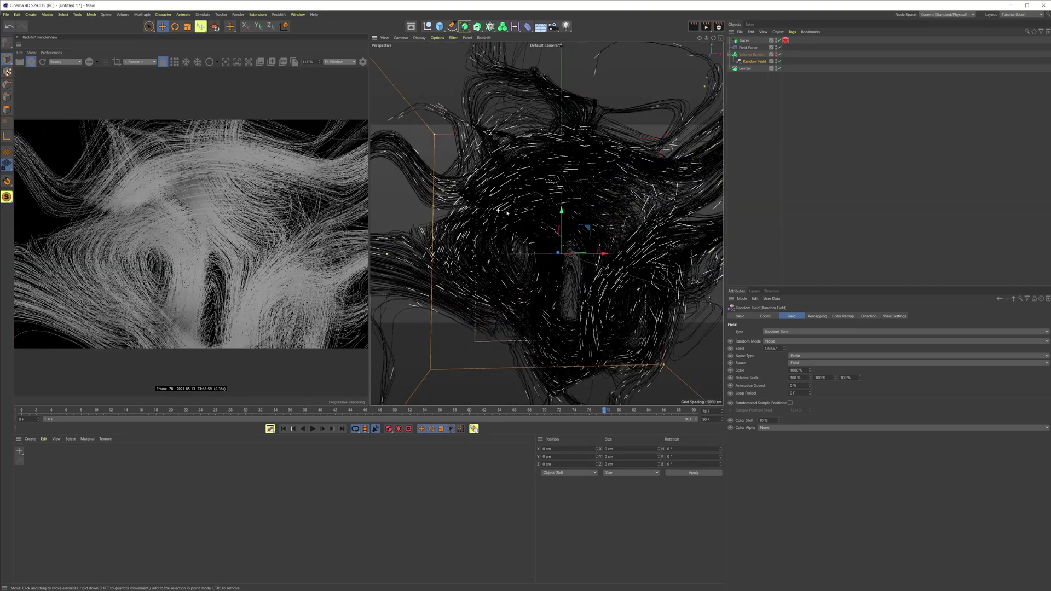
{"action": "scroll", "coordinate": [554, 202], "scroll_direction": "down", "scroll_amount": 4}
{"action": "left_click", "coordinate": [279, 14]}
{"action": "mouse_move", "coordinate": [307, 49]}
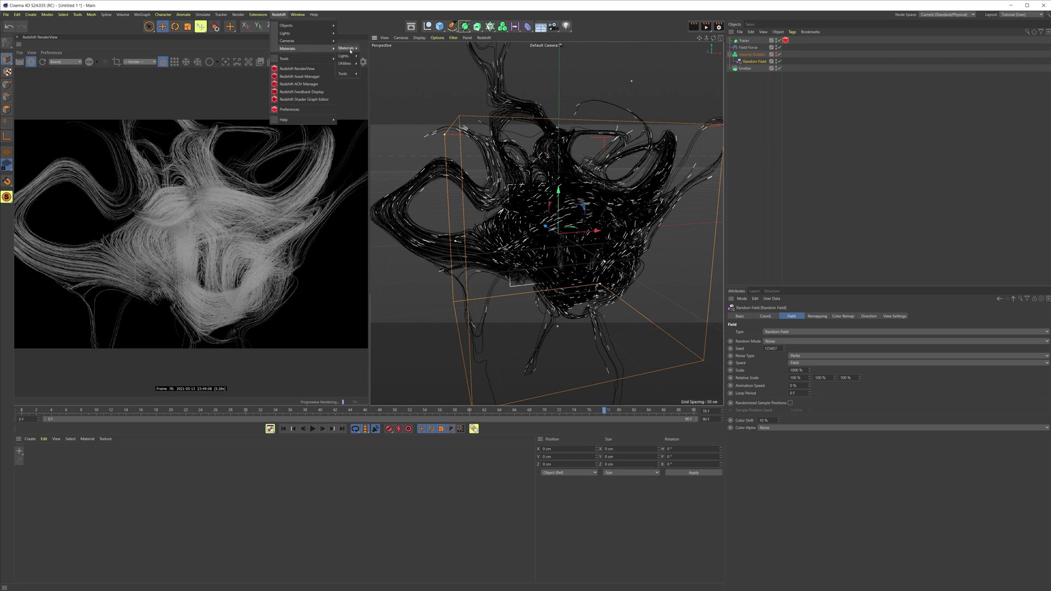
{"action": "mouse_move", "coordinate": [350, 48]}
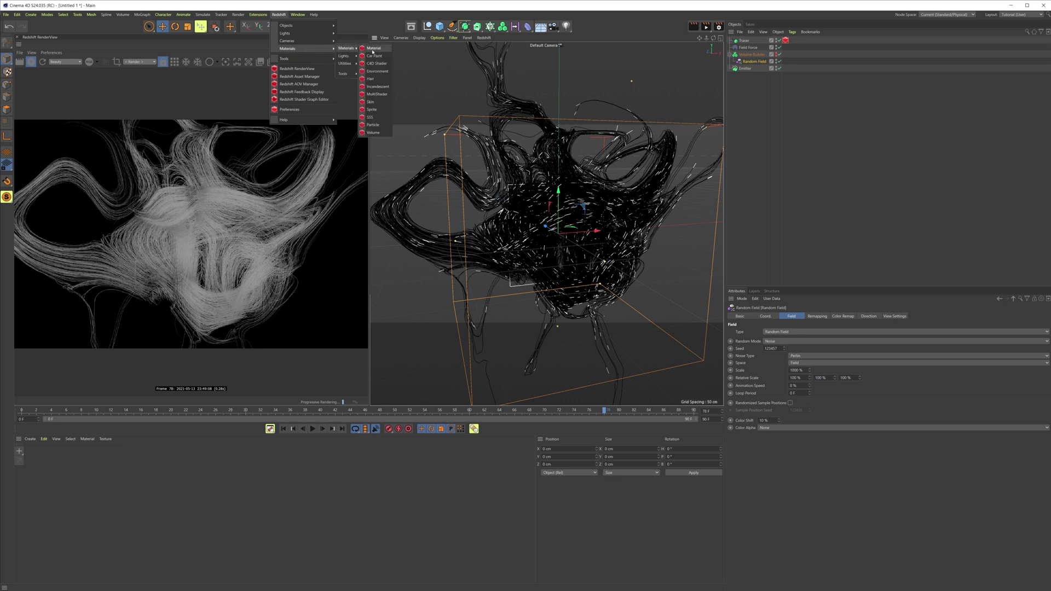
{"action": "left_click", "coordinate": [373, 49]}
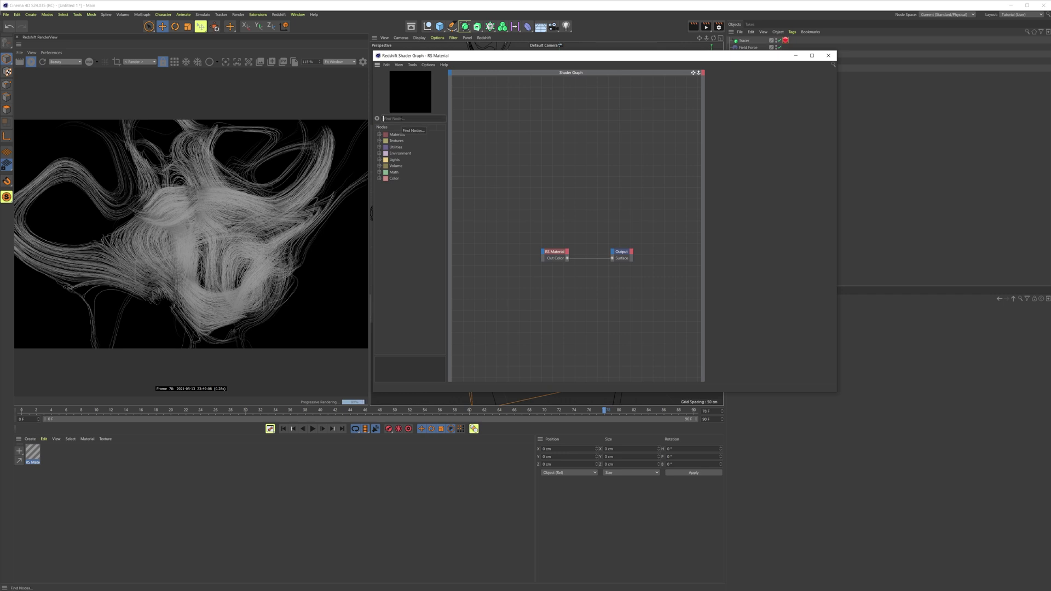
- Drive the RS Material's diffuse color with a Hair Random Color node and apply the material to the Tracer
{"action": "left_click", "coordinate": [405, 119]}
{"action": "type", "text": "hair"}
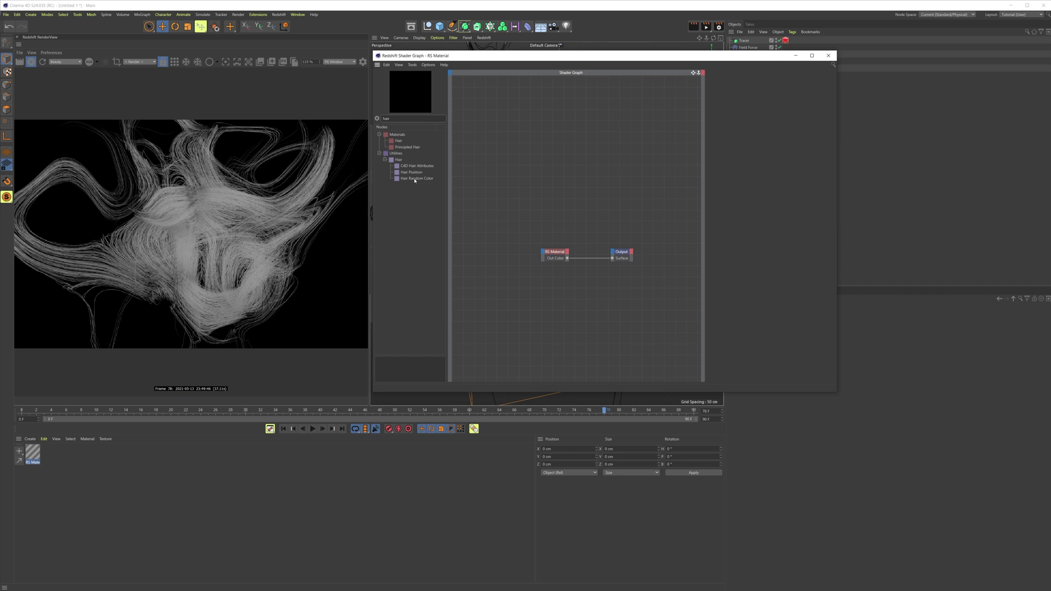
{"action": "left_click_drag", "start_coordinate": [412, 179], "coordinate": [495, 207]}
{"action": "left_click_drag", "start_coordinate": [517, 215], "coordinate": [542, 254]}
{"action": "left_click", "coordinate": [660, 257]}
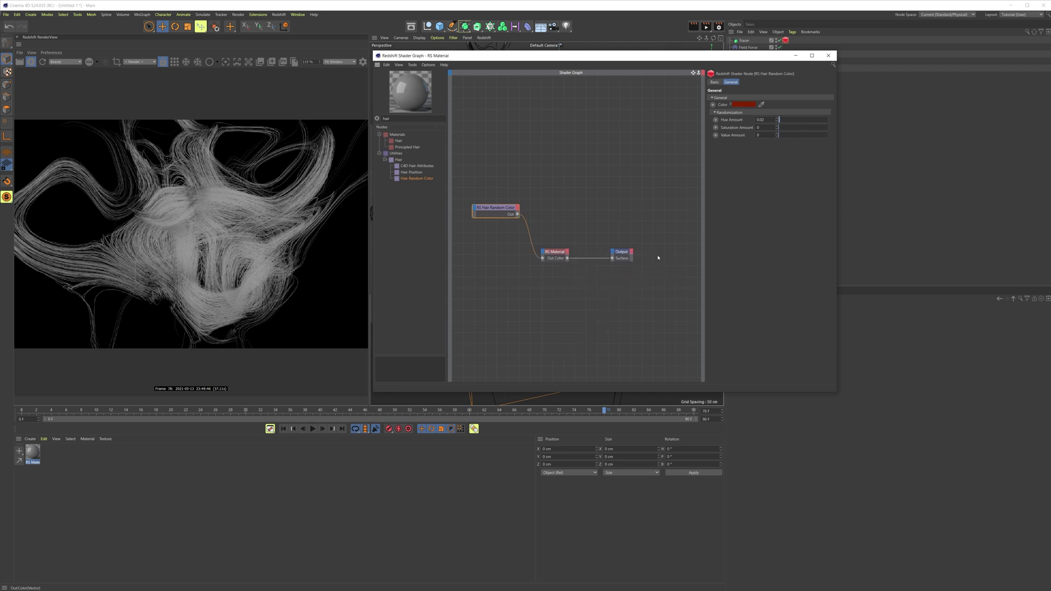
{"action": "left_click_drag", "start_coordinate": [32, 459], "coordinate": [750, 81]}
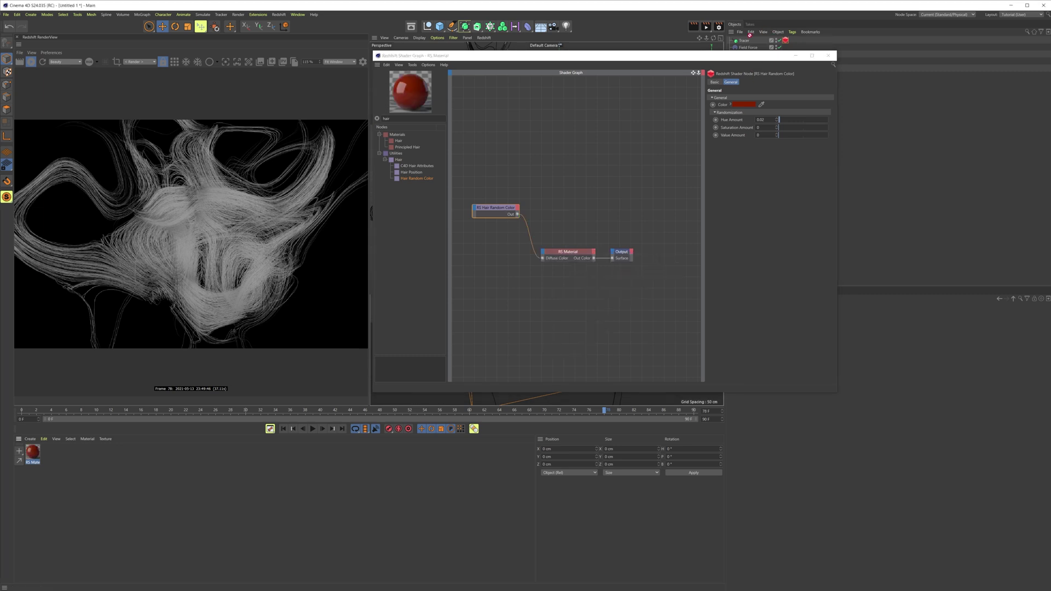
{"action": "left_click_drag", "start_coordinate": [750, 35], "coordinate": [745, 42]}
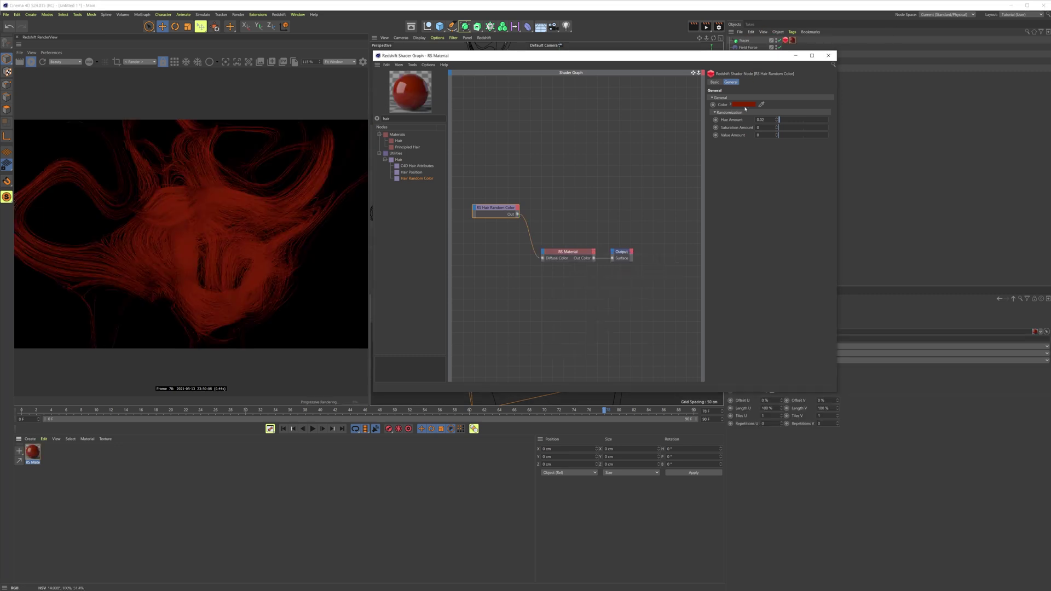
- Change the Hair Random Color node's base color to a bright blue
{"action": "left_click", "coordinate": [744, 104]}
{"action": "type", "text": "18"}
{"action": "key", "text": "Return"}
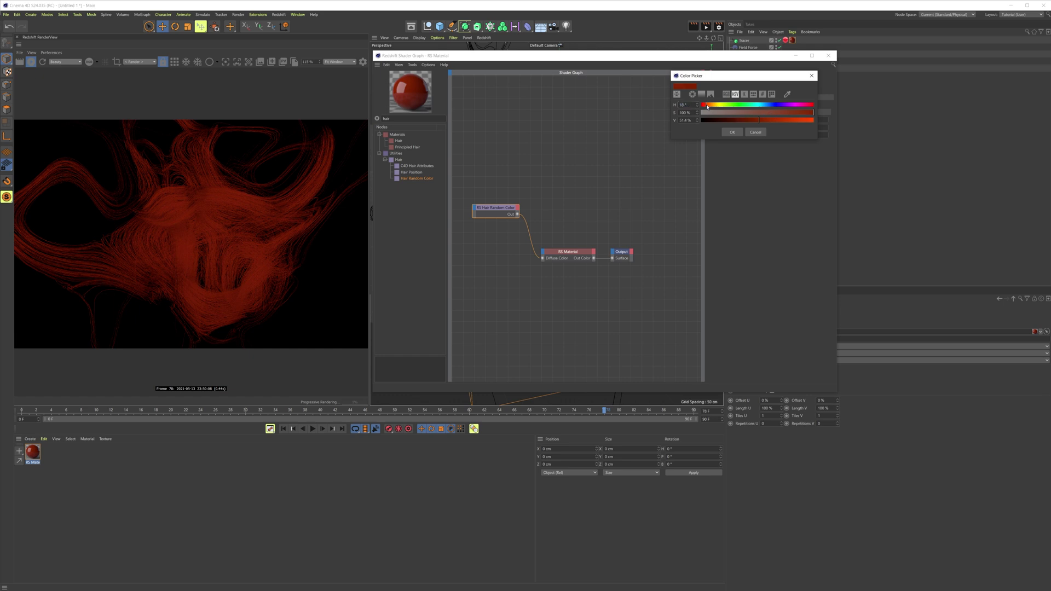
{"action": "left_click_drag", "start_coordinate": [707, 105], "coordinate": [709, 105]}
{"action": "left_click_drag", "start_coordinate": [710, 106], "coordinate": [804, 122]}
{"action": "left_click", "coordinate": [732, 132]}
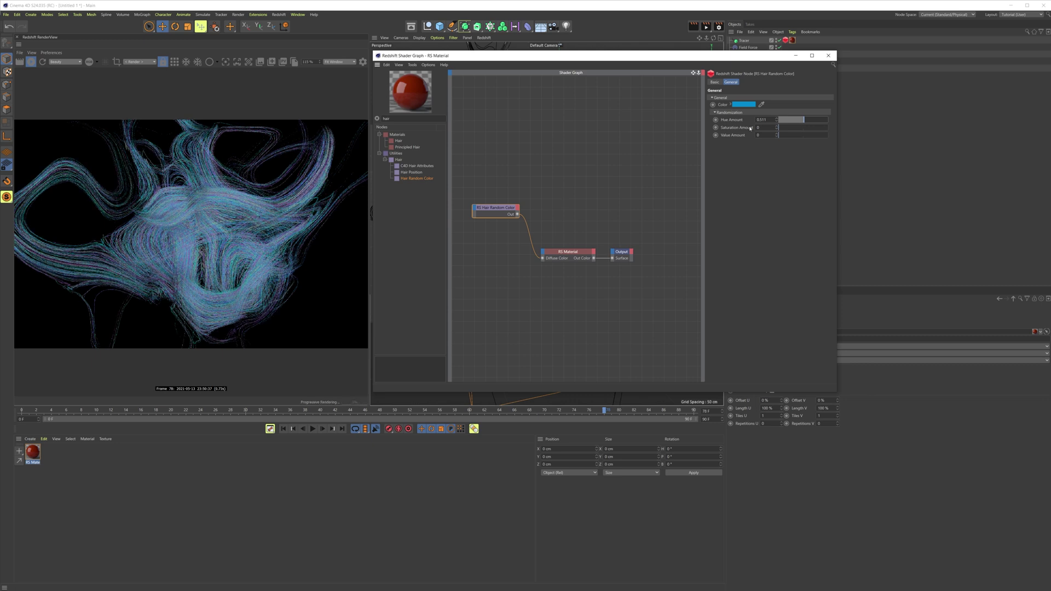
- Set the Hair Random Color randomization to about 0.04 hue, 0.71 saturation and 0.70 value
{"action": "left_click_drag", "start_coordinate": [780, 135], "coordinate": [839, 134]}
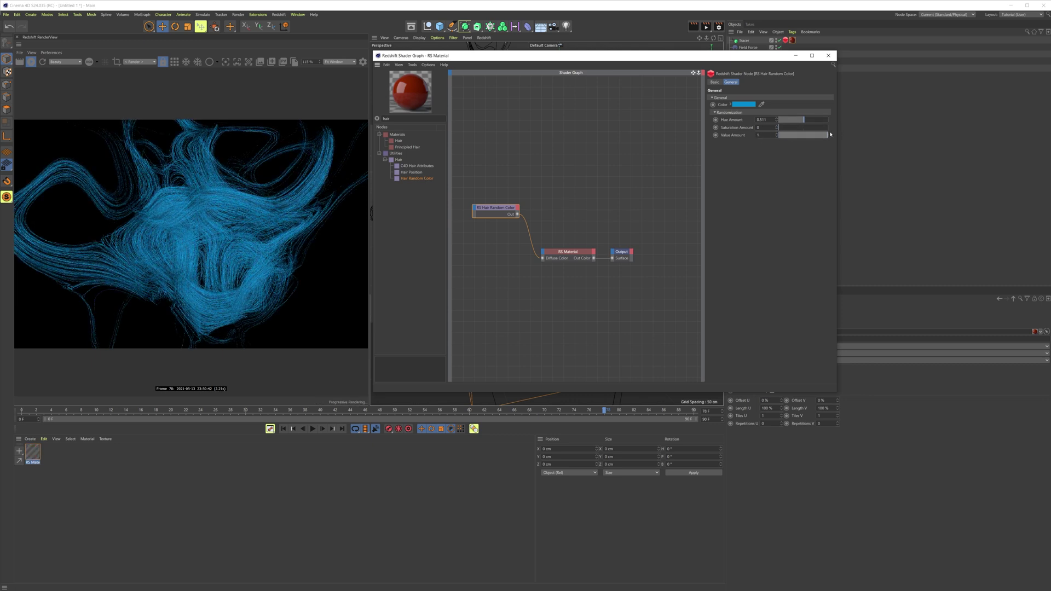
{"action": "left_click_drag", "start_coordinate": [804, 120], "coordinate": [851, 121]}
{"action": "mouse_move", "coordinate": [792, 128]}
{"action": "left_mouse_down"}
{"action": "mouse_move", "coordinate": [832, 131]}
{"action": "mouse_move", "coordinate": [786, 135]}
{"action": "mouse_move", "coordinate": [803, 140]}
{"action": "left_mouse_up"}
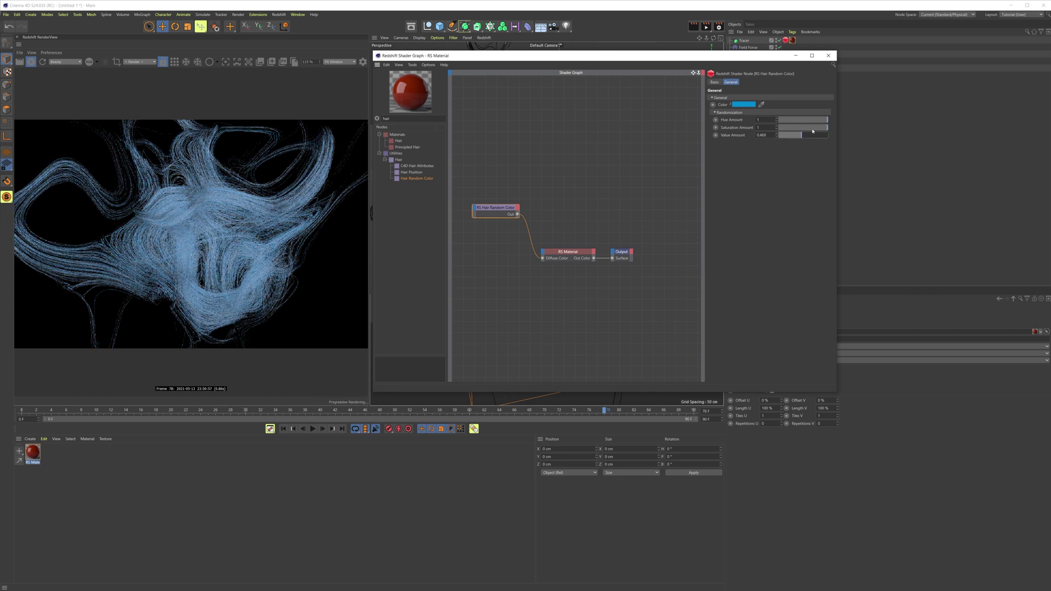
{"action": "left_click", "coordinate": [804, 126]}
{"action": "left_click_drag", "start_coordinate": [806, 124], "coordinate": [781, 122]}
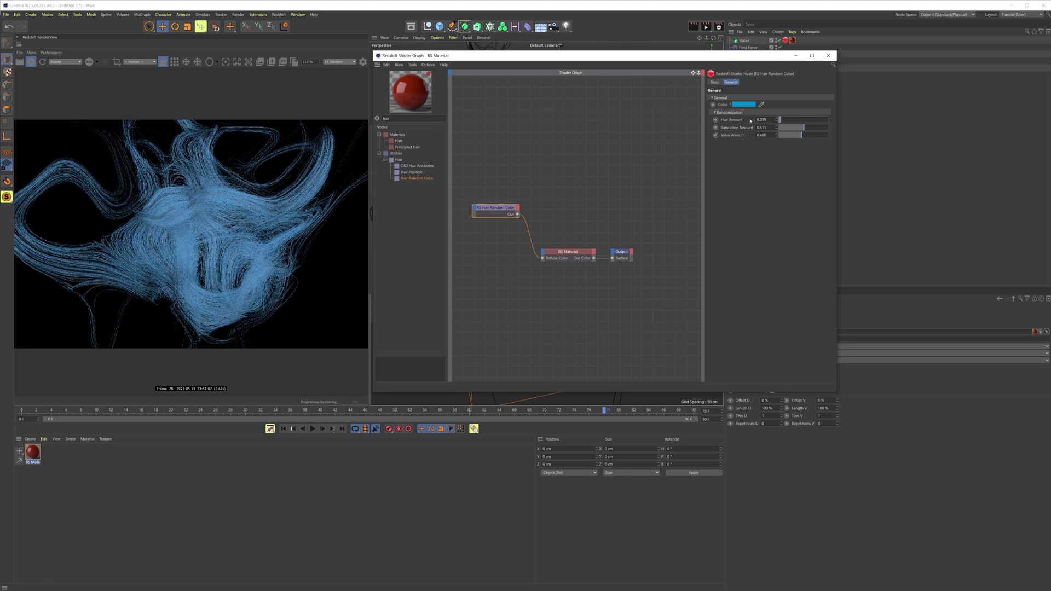
{"action": "mouse_move", "coordinate": [803, 127]}
{"action": "left_mouse_down"}
{"action": "mouse_move", "coordinate": [790, 127]}
{"action": "mouse_move", "coordinate": [870, 137]}
{"action": "mouse_move", "coordinate": [815, 137]}
{"action": "left_mouse_up"}
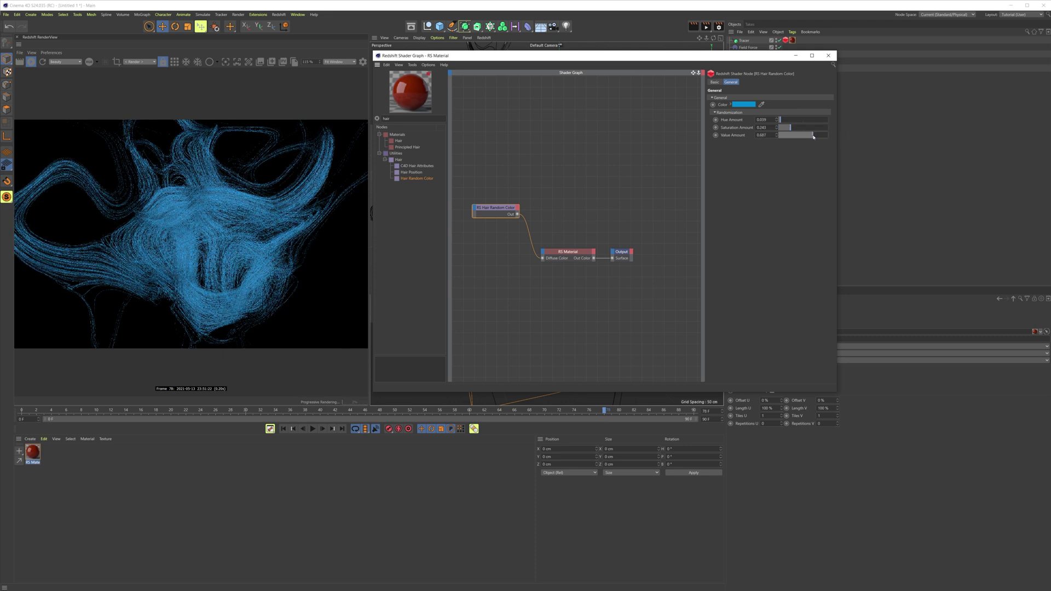
{"action": "left_click_drag", "start_coordinate": [791, 128], "coordinate": [814, 128]}
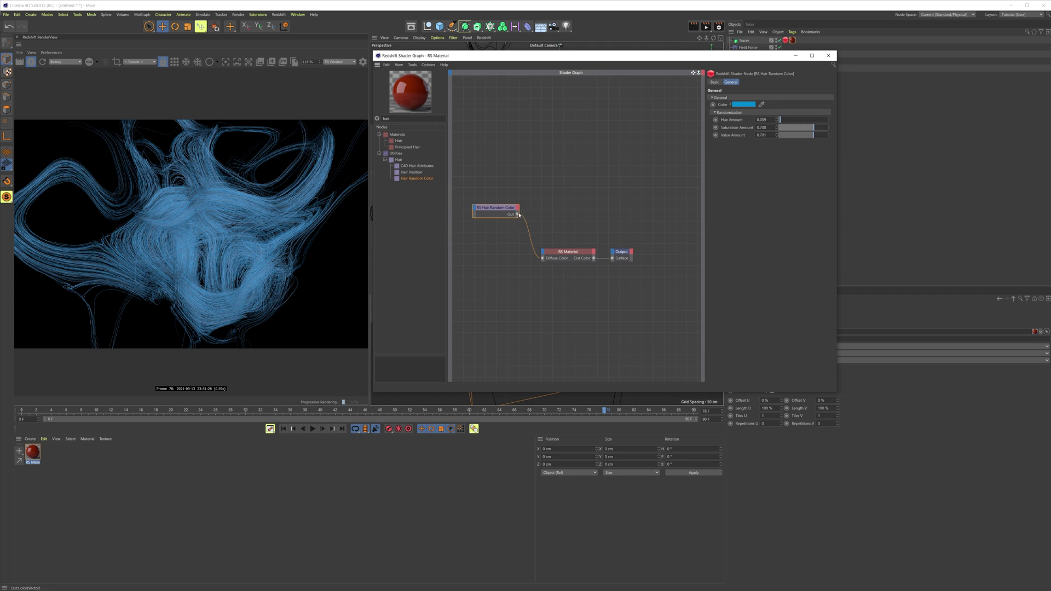
- Connect the Hair Random Color output to the RS Material's emission color and set Emission Weight to about 0.7
{"action": "left_click_drag", "start_coordinate": [517, 214], "coordinate": [544, 212]}
{"action": "left_click_drag", "start_coordinate": [543, 254], "coordinate": [543, 255]}
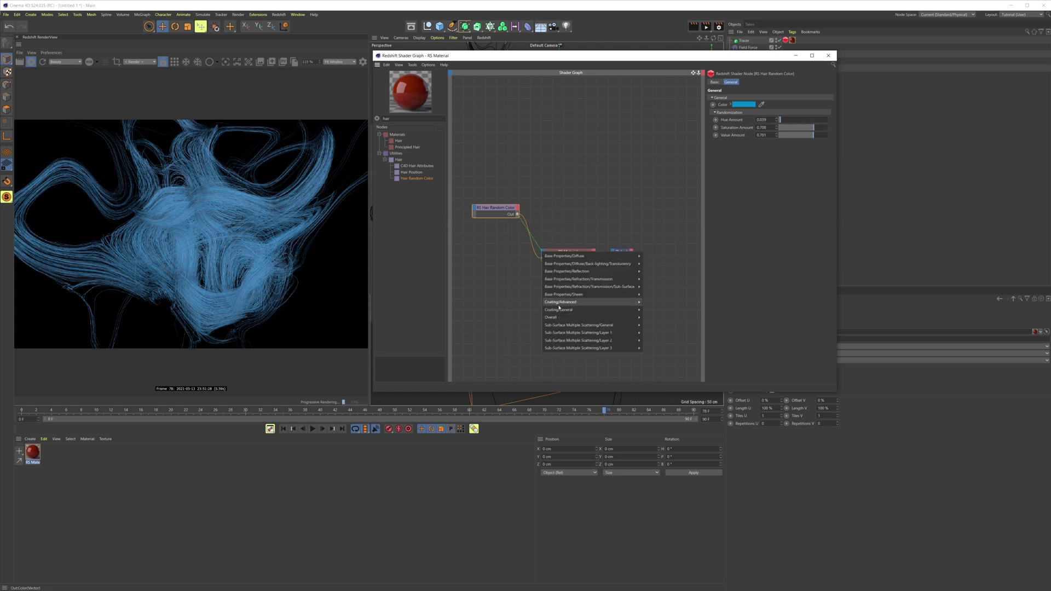
{"action": "mouse_move", "coordinate": [603, 317]}
{"action": "left_click", "coordinate": [657, 333]}
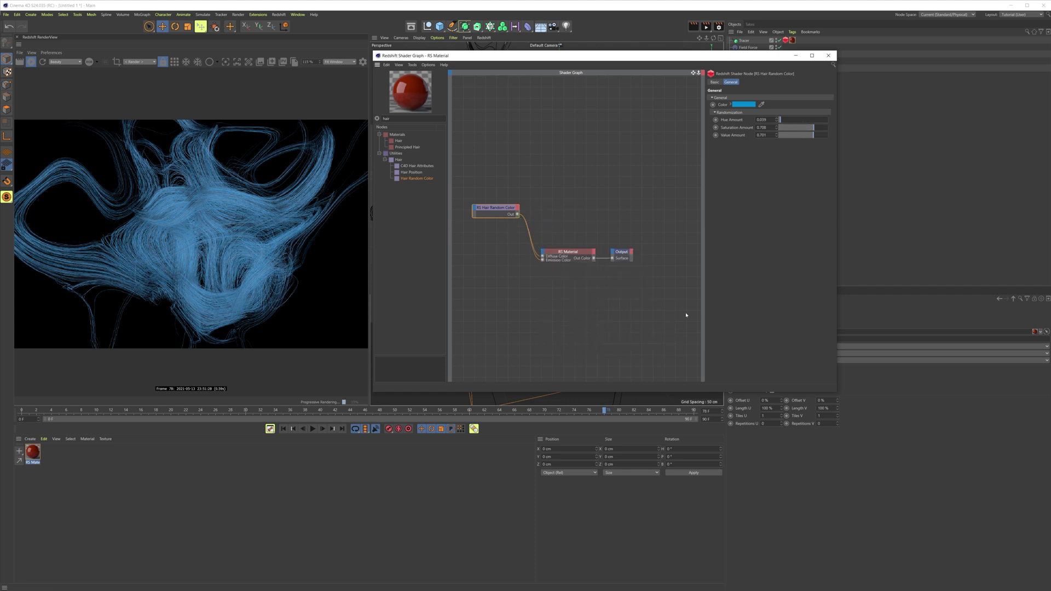
{"action": "left_click", "coordinate": [583, 255]}
{"action": "left_click", "coordinate": [728, 90]}
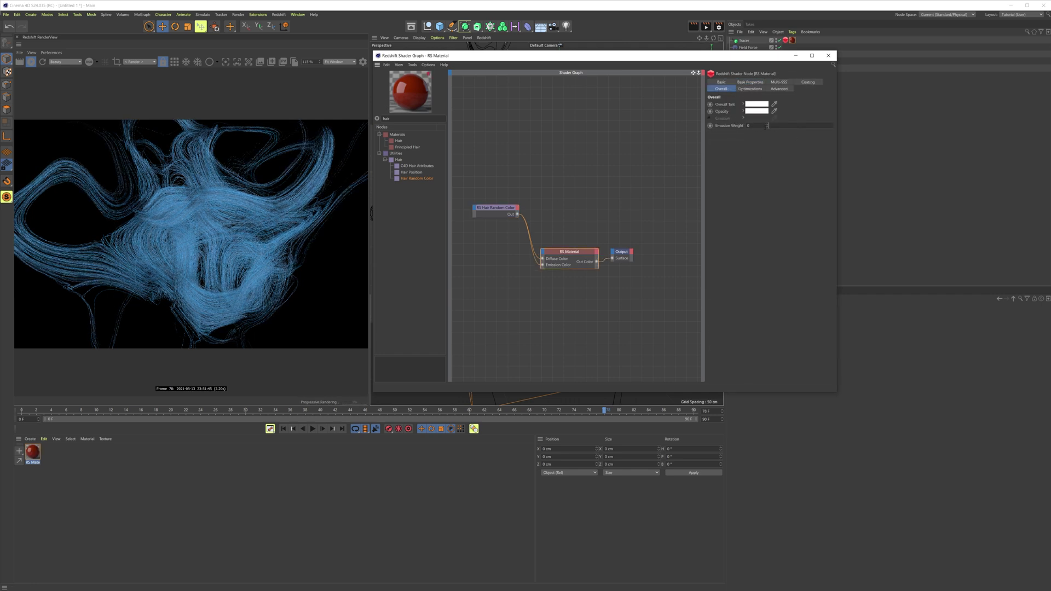
{"action": "mouse_move", "coordinate": [773, 127]}
{"action": "left_mouse_down"}
{"action": "mouse_move", "coordinate": [803, 128]}
{"action": "mouse_move", "coordinate": [791, 126]}
{"action": "left_mouse_up"}
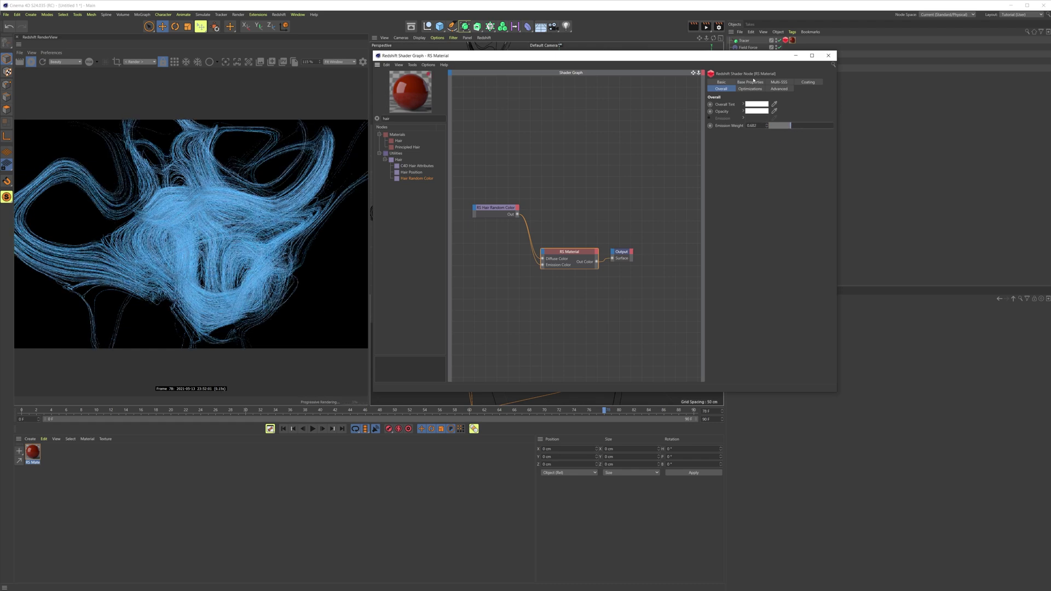
{"action": "left_click", "coordinate": [828, 55]}
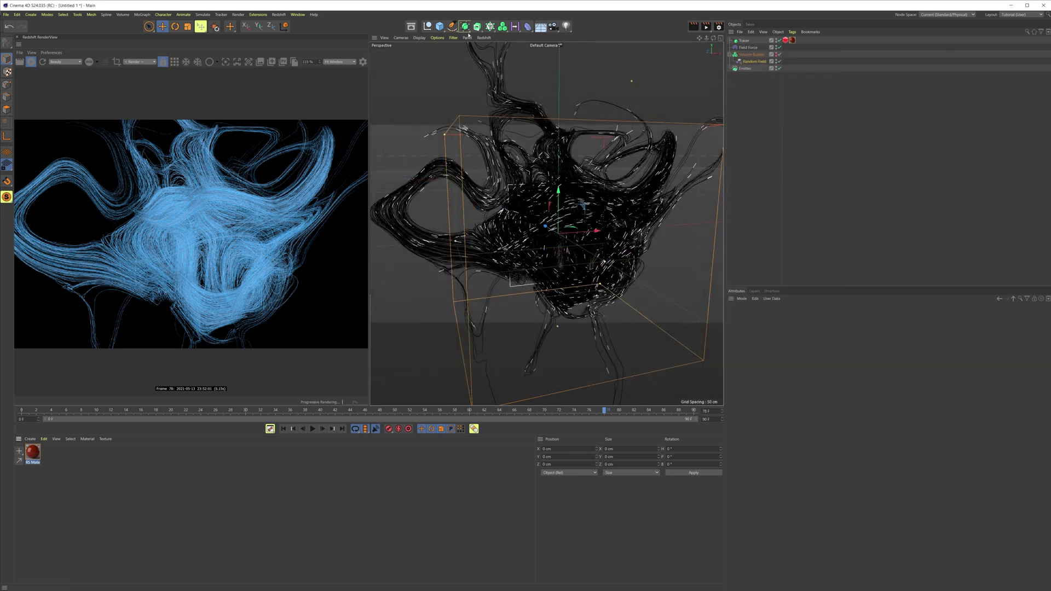
- Add the HDRI - 01 dome light from the favorite assets and disable its environment background
{"action": "left_click", "coordinate": [411, 27]}
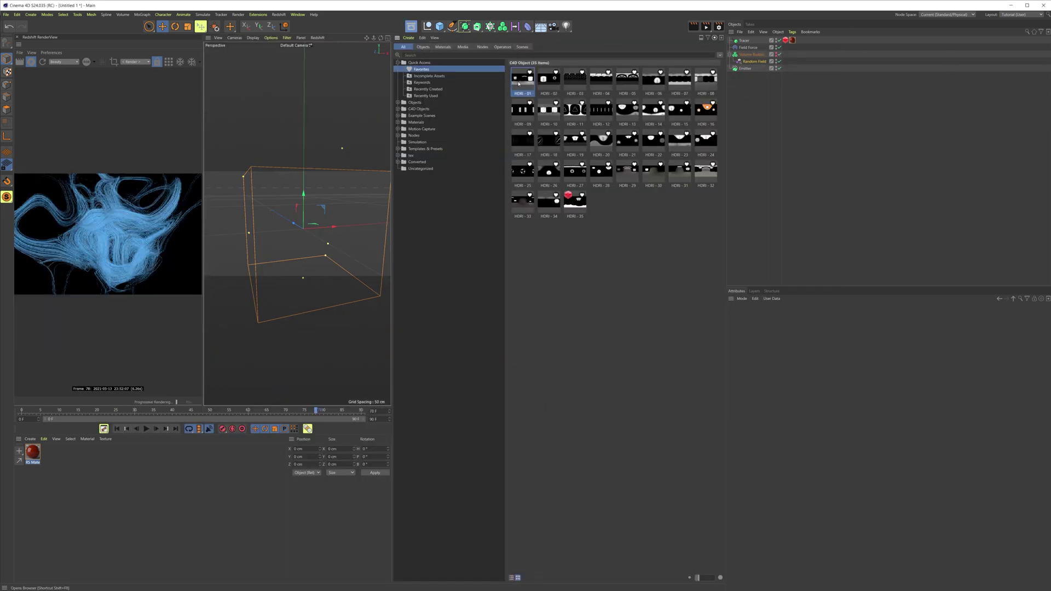
{"action": "left_click_drag", "start_coordinate": [523, 79], "coordinate": [376, 203]}
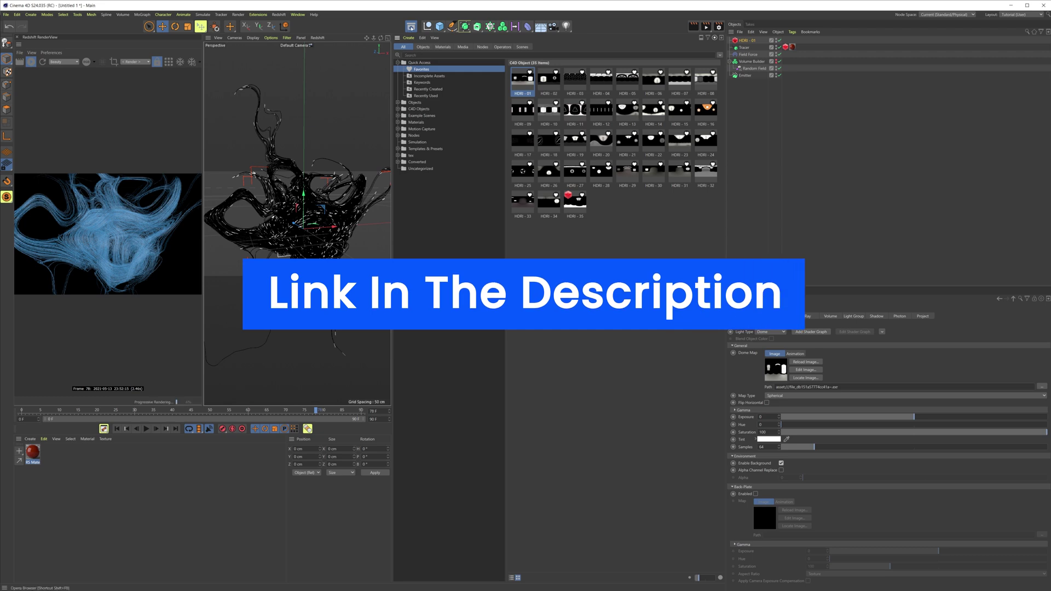
{"action": "left_click", "coordinate": [411, 26]}
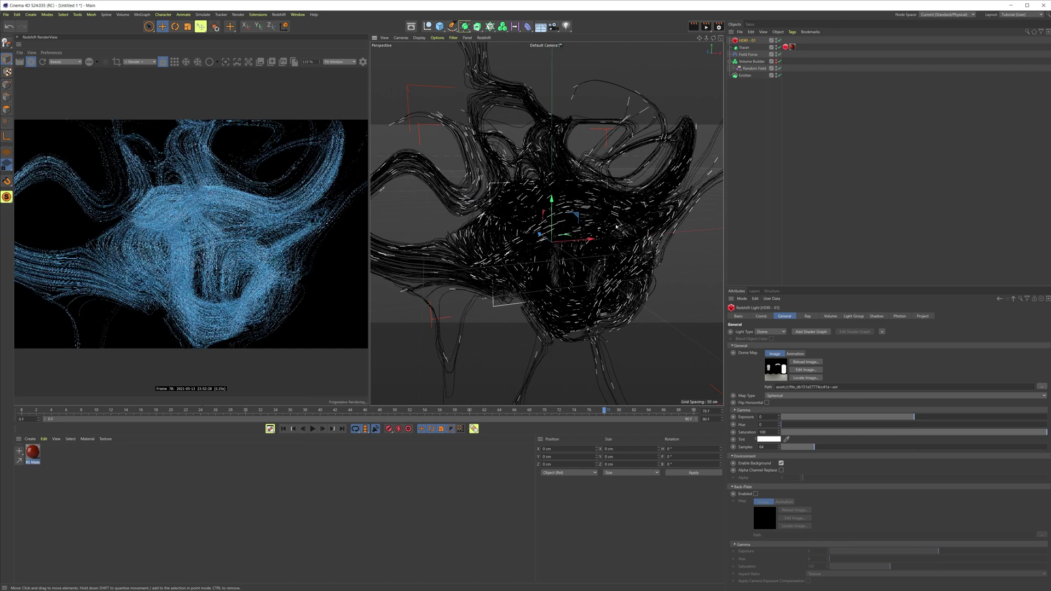
{"action": "left_click_drag", "start_coordinate": [616, 227], "coordinate": [595, 246], "text": "alt"}
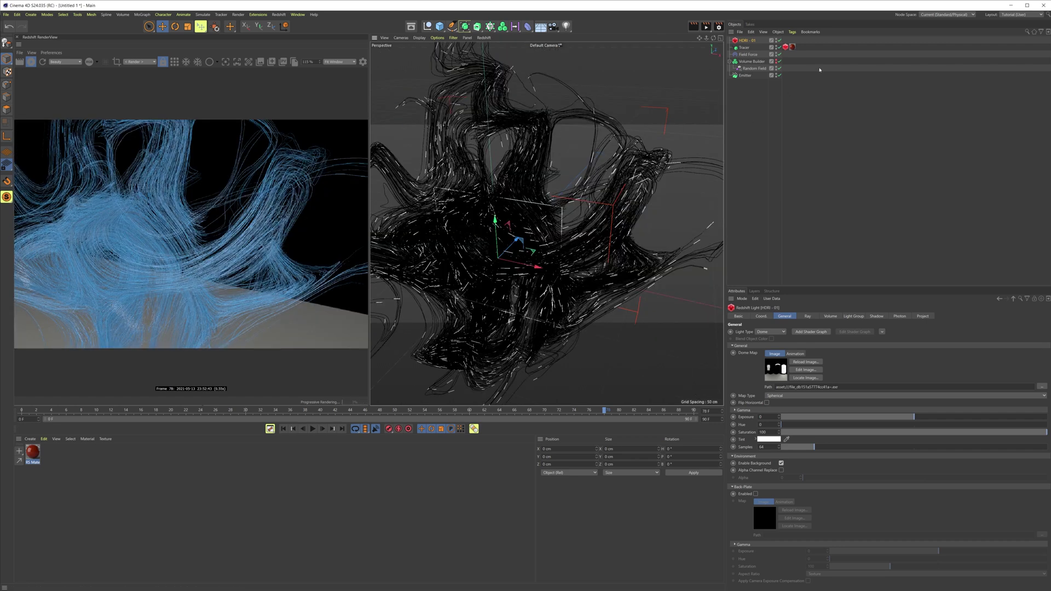
{"action": "left_click", "coordinate": [782, 463]}
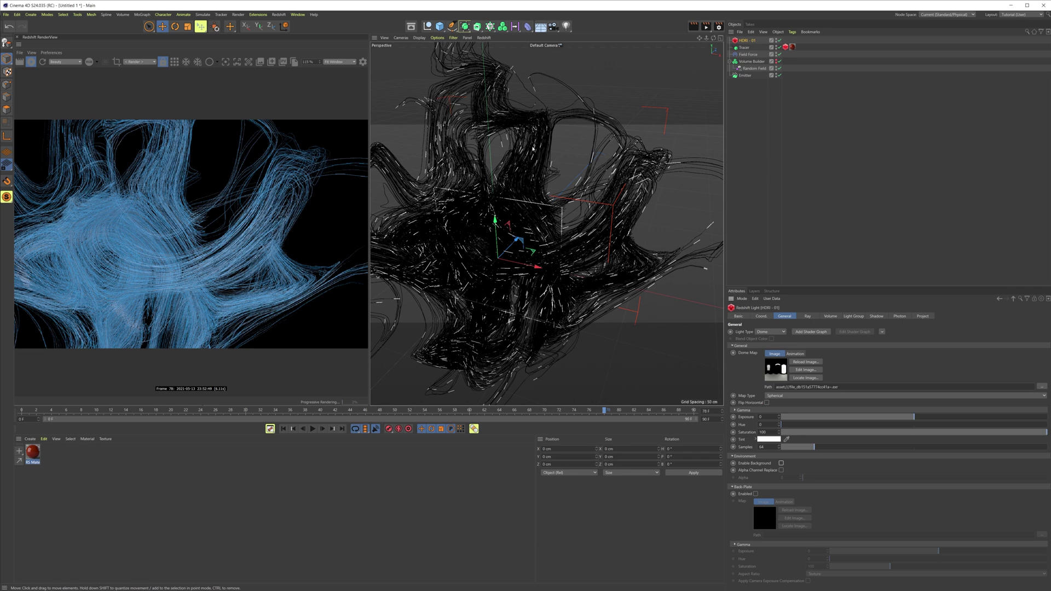